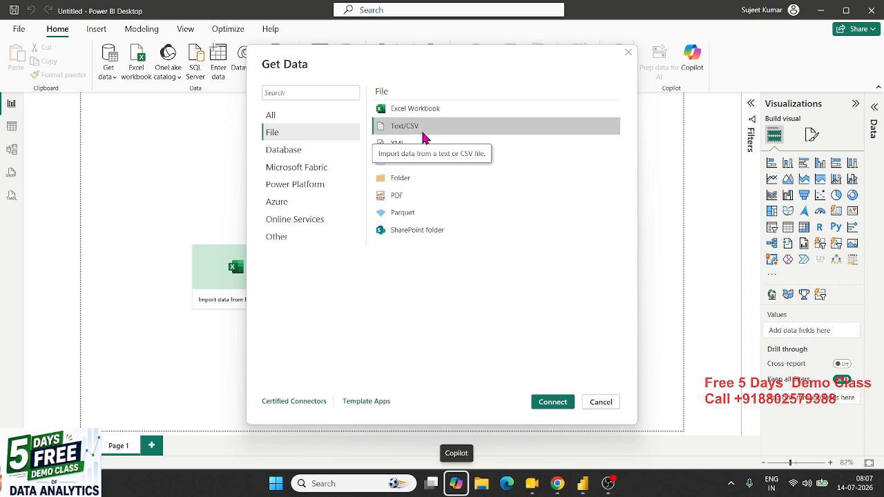
Step: Switch to Notepad and cut all of the existing sample table out of the note
key(super+r)
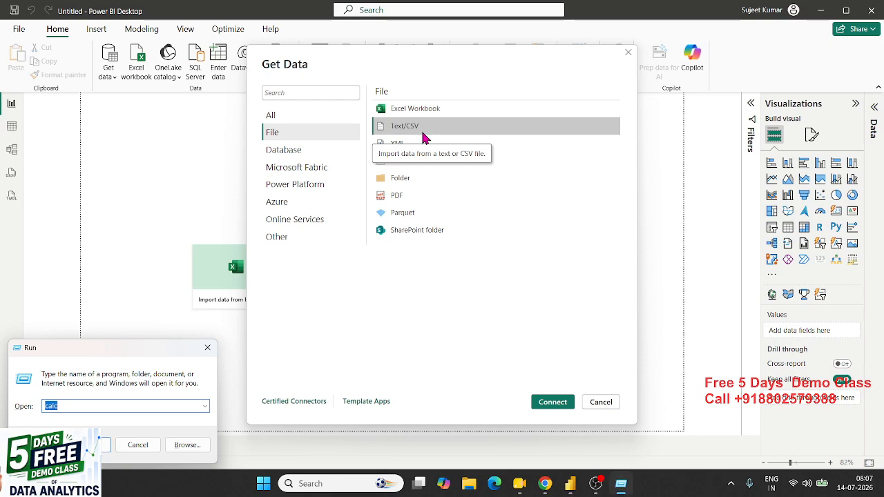
key(Escape)
key(super)
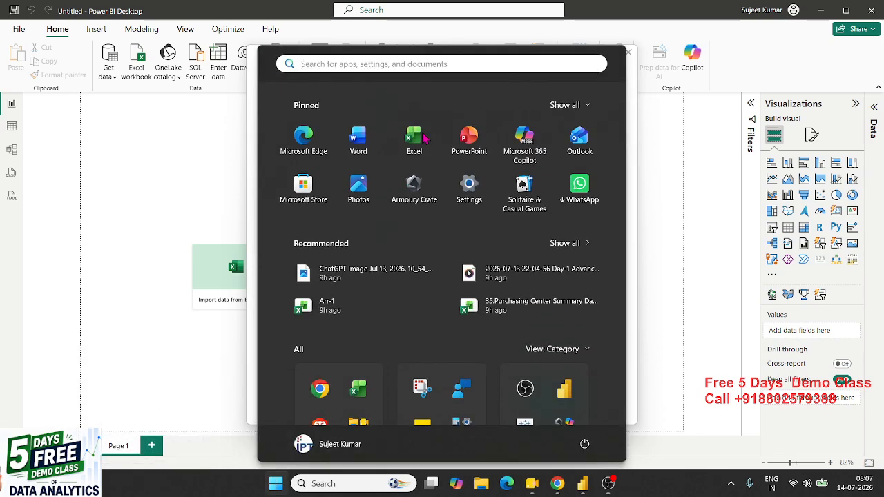
text(no)
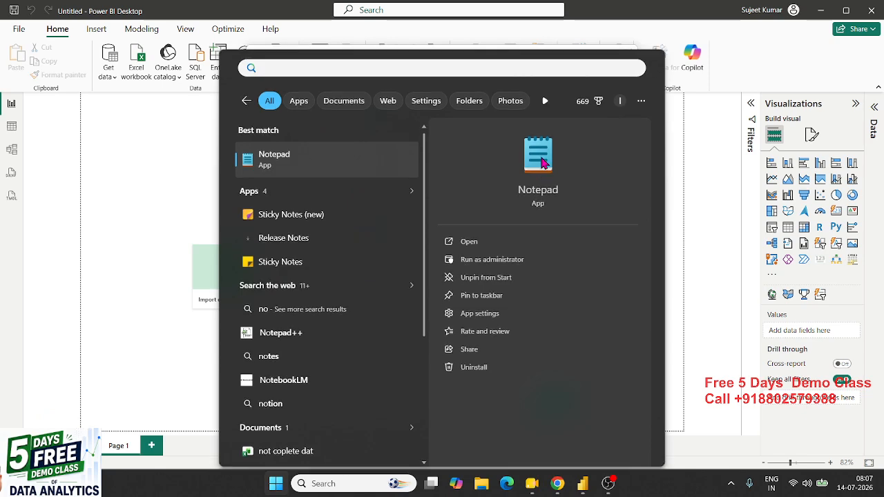
click(542, 162)
drag(170, 115, 14, 93)
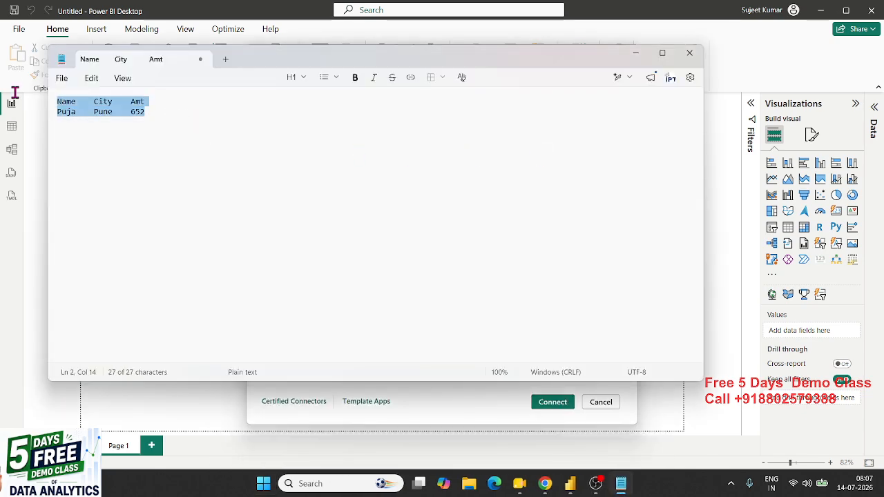
key(ctrl+x)
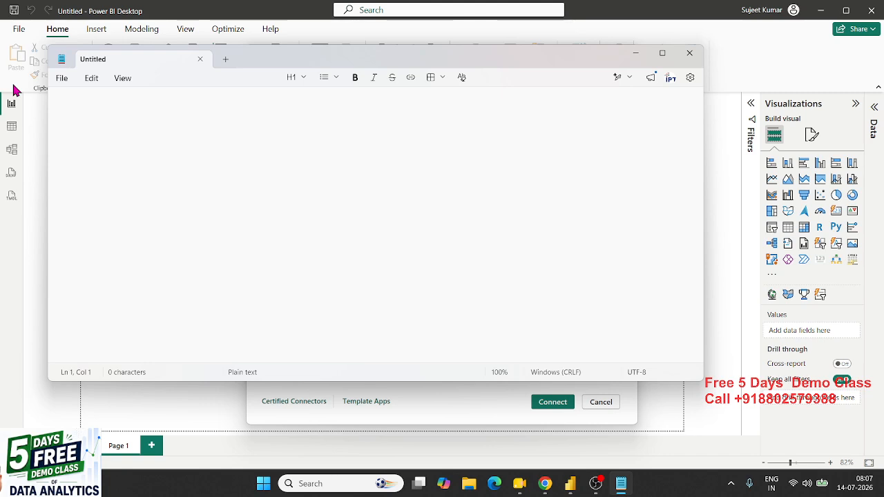
Step: Write a delimited text sample with the header "Name.City,Amt" and a comma-separated row holding a first name, Pune and 500
text(Name.City)
key(BackSpace)
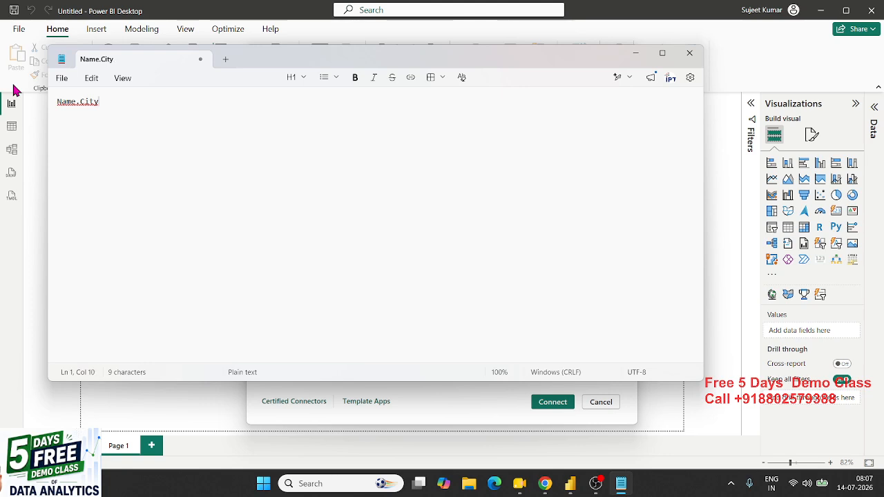
text(,Sm)
key(BackSpace)
key(BackSpace)
text(m)
key(BackSpace)
text(Amt)
key(Return)
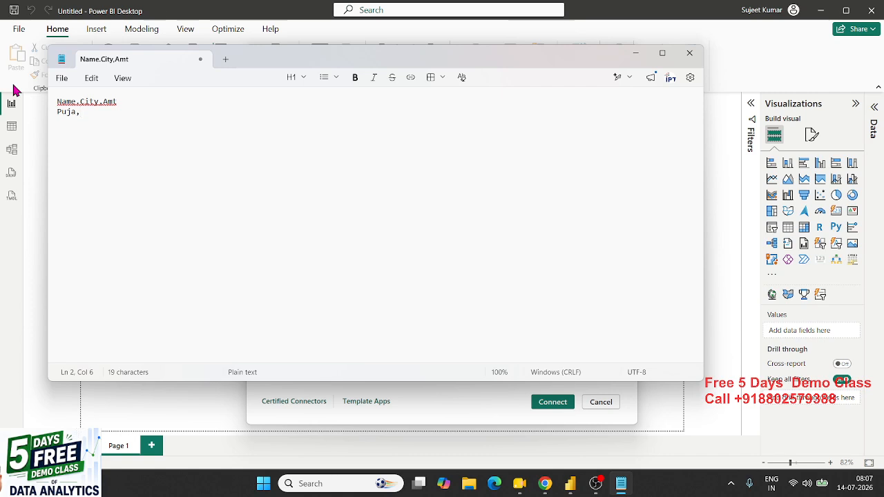
text(Pune,500)
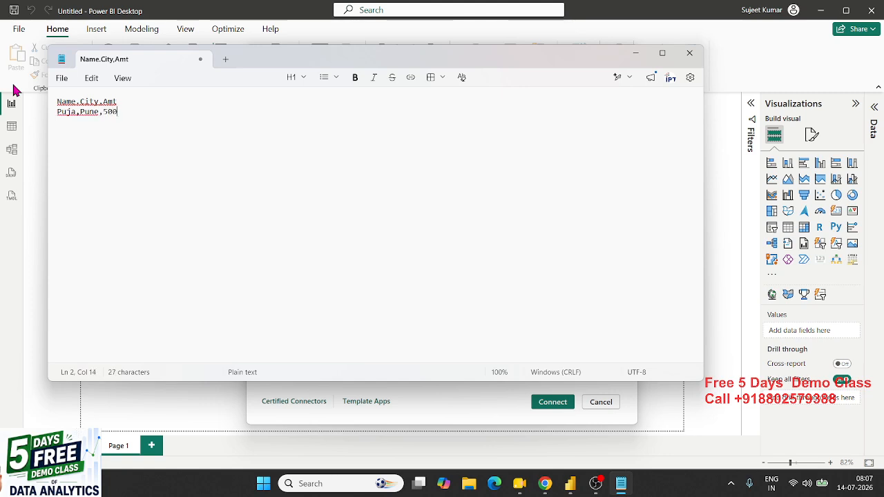
Step: Replace the sample with a tab-separated header of Name, City and Amt, start a row with a first name, and minimize Notepad
key(ctrl+a)
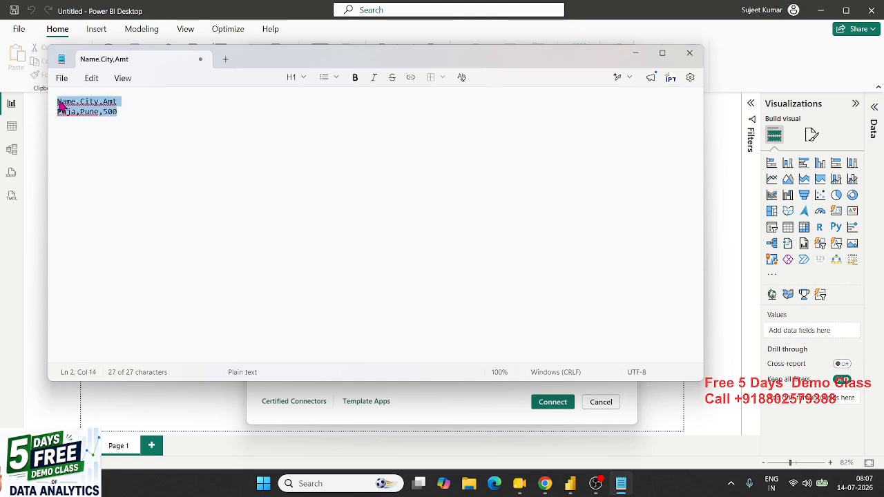
drag(131, 108, 59, 103)
key(ctrl+x)
text(Name	)
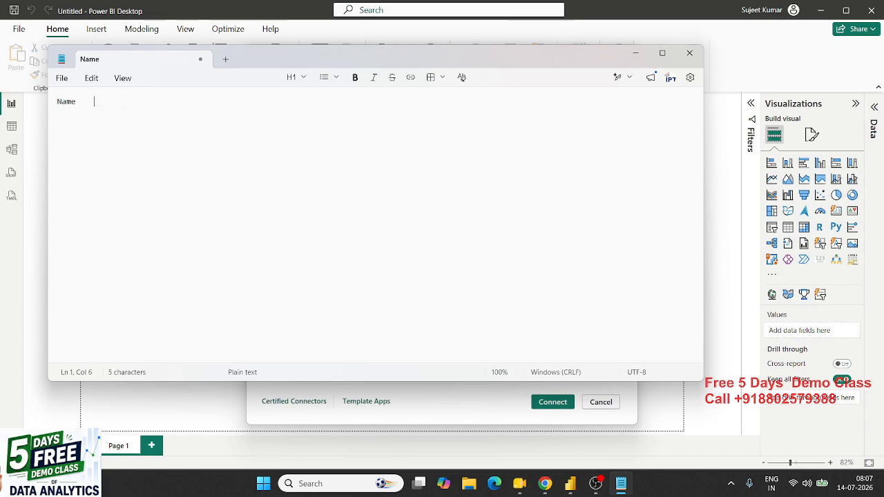
text(City)
key(Tab)
text(Amt)
key(Return)
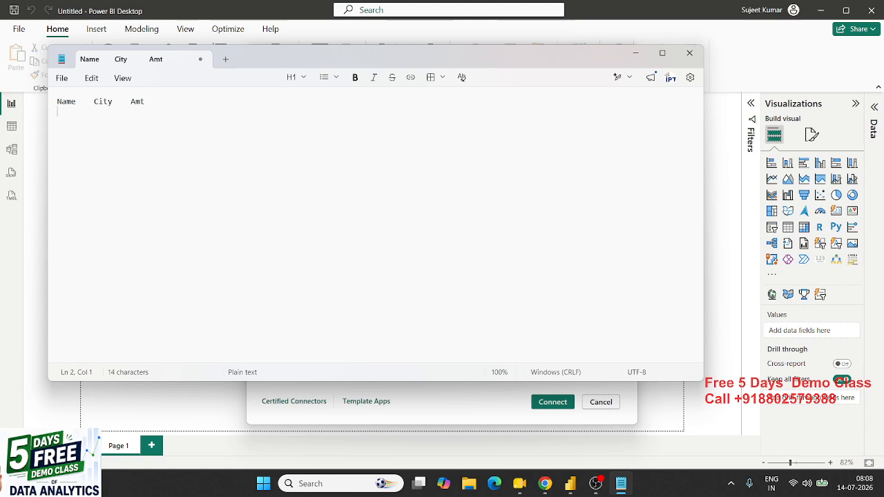
text(Puja)
click(635, 54)
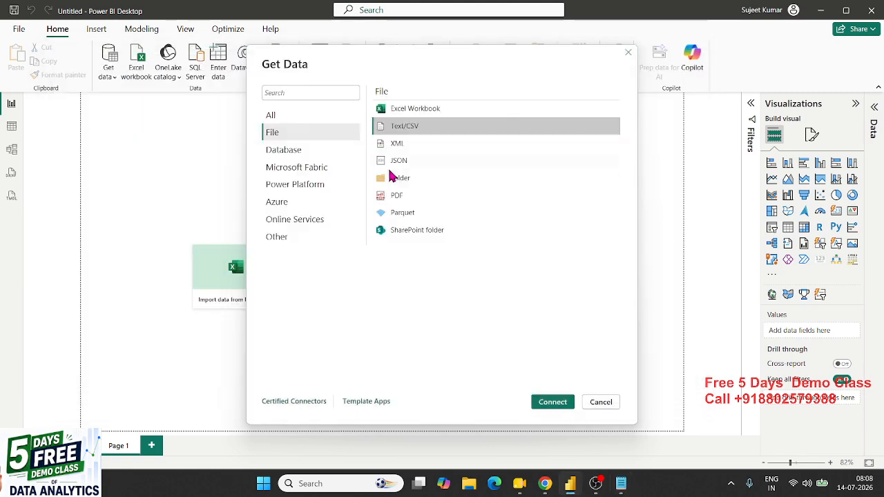
Step: Open the Purchasing_Center_Dashboard_Sample_10000_Rows CSV in Excel, examine its columns with the Date column widened, and close it without saving
click(464, 485)
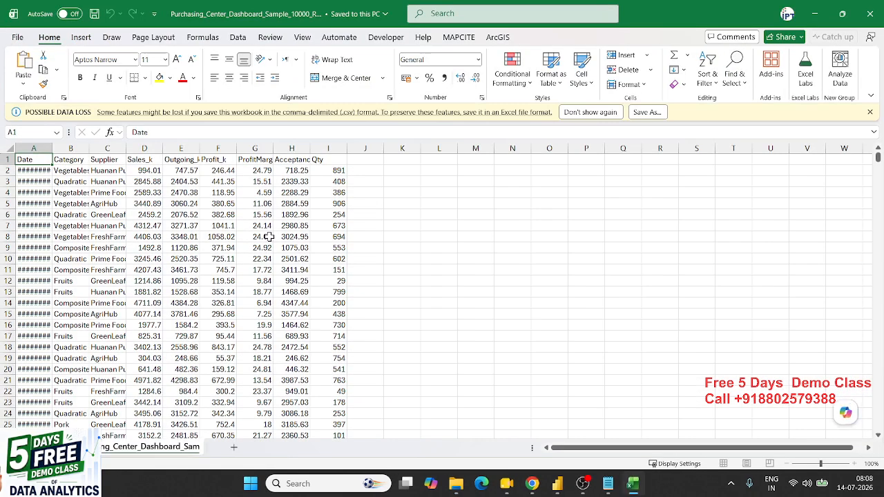
double_click(54, 149)
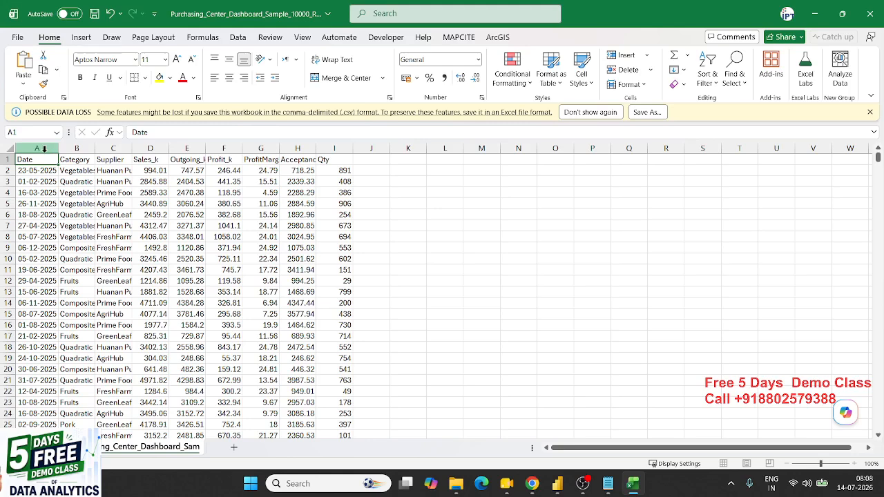
drag(44, 148, 334, 149)
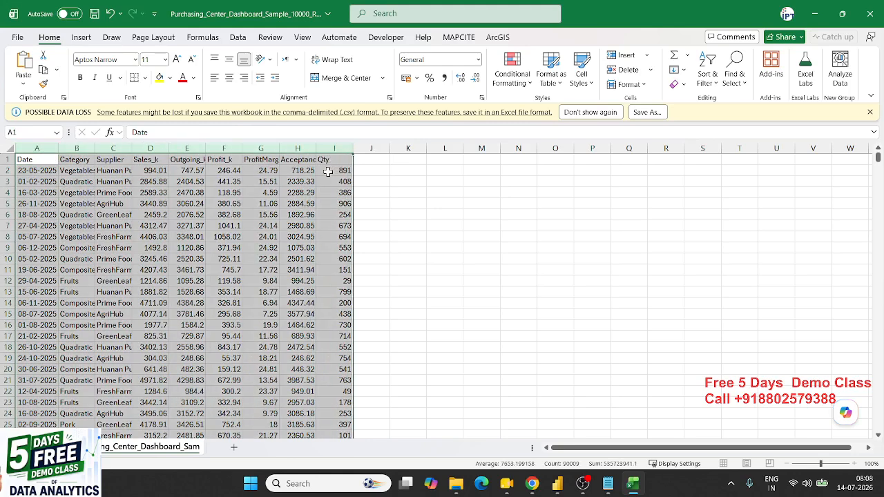
click(869, 14)
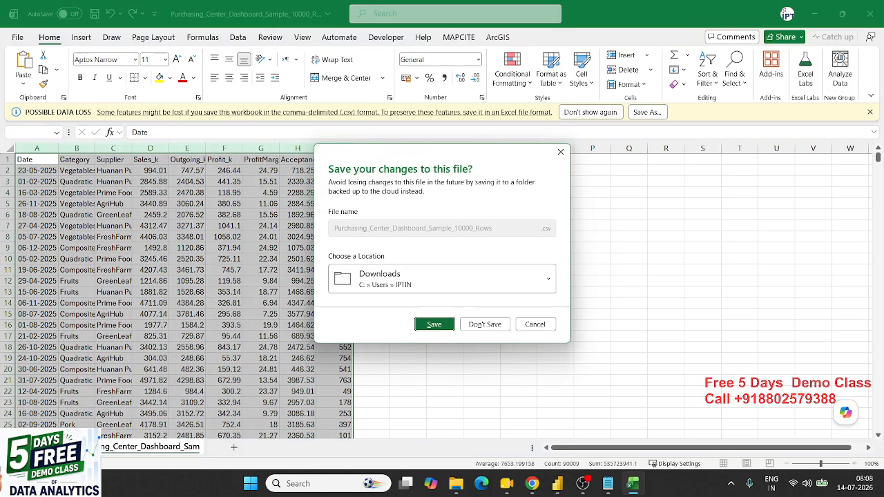
click(483, 324)
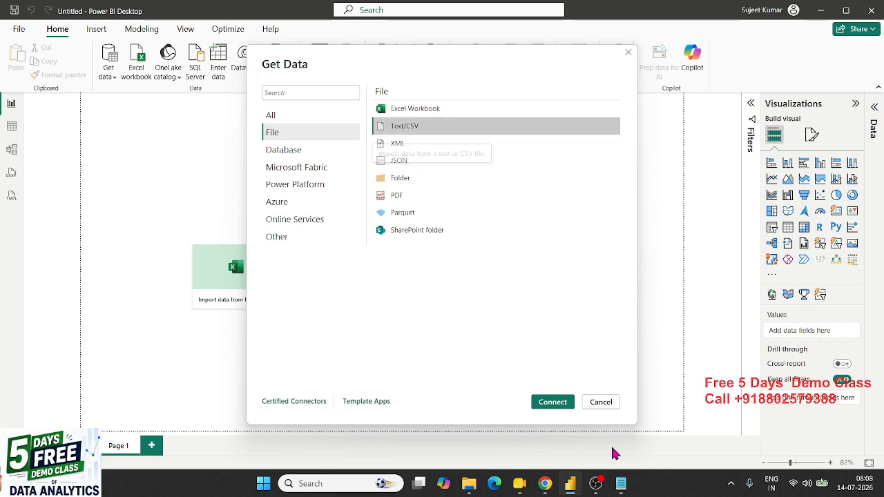
Step: Connect Power BI to a Text/CSV source and open "health_dataset - Copy" from the Downloads folder
click(560, 406)
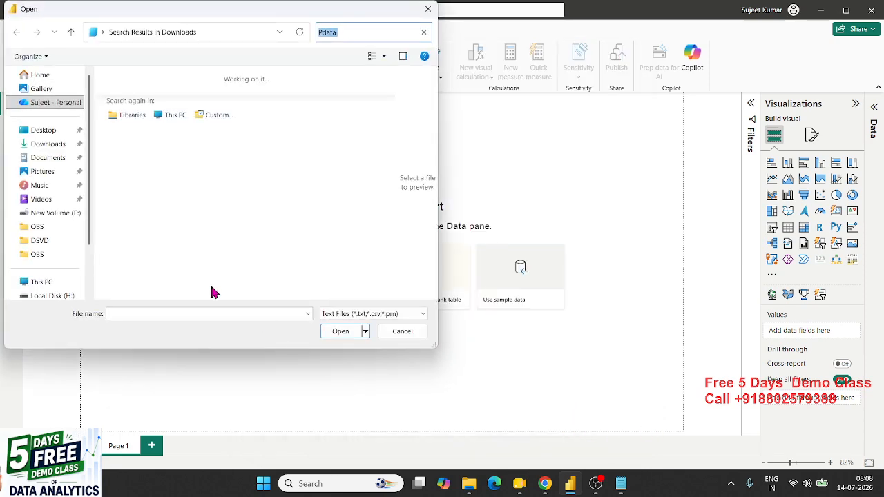
click(43, 146)
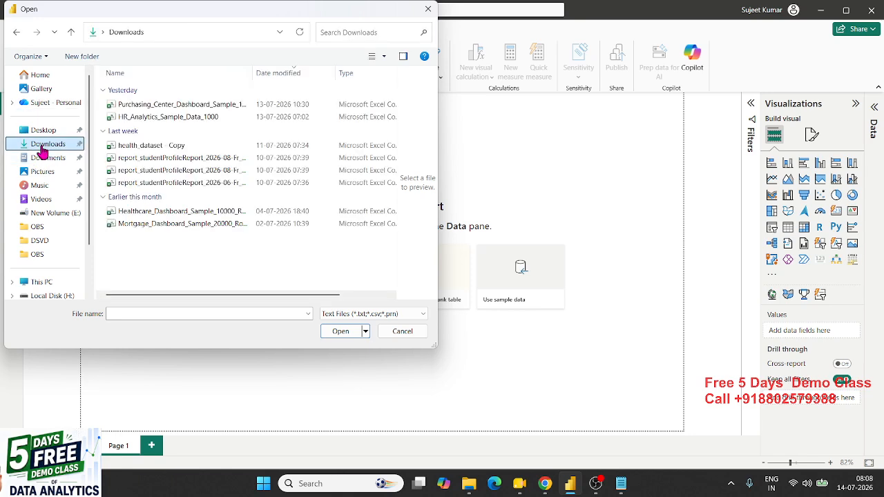
click(152, 145)
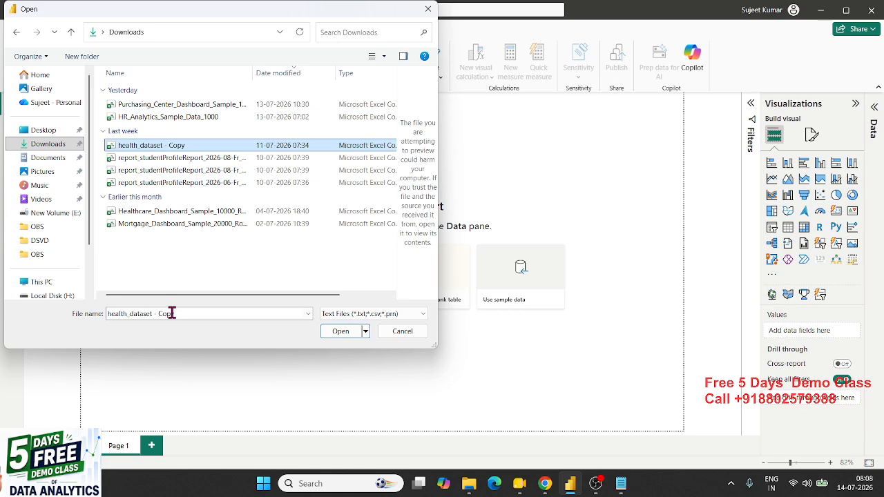
click(340, 338)
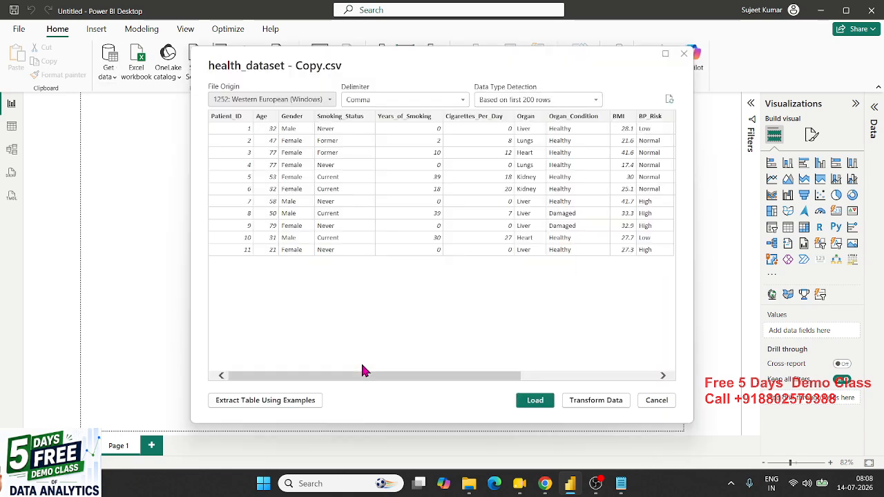
Step: Review the delimiter choices, load the health dataset with Comma kept, and check its rows in Table view before returning to Report view
drag(340, 378, 518, 385)
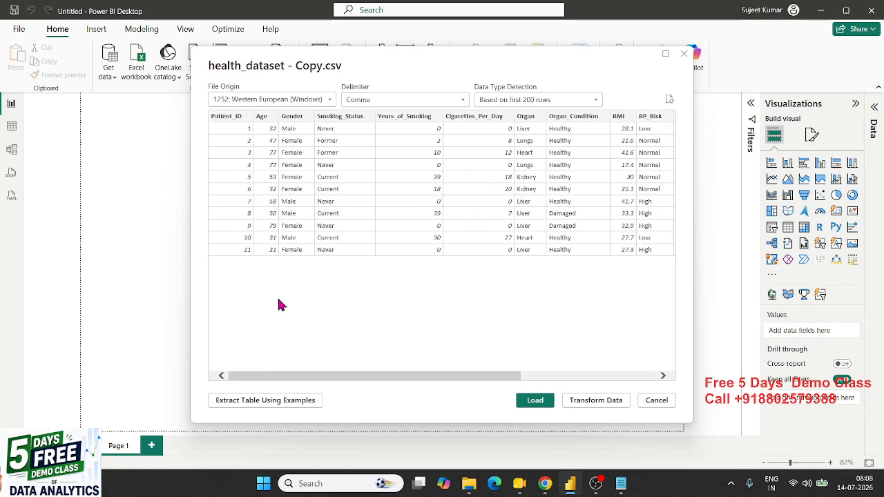
click(385, 100)
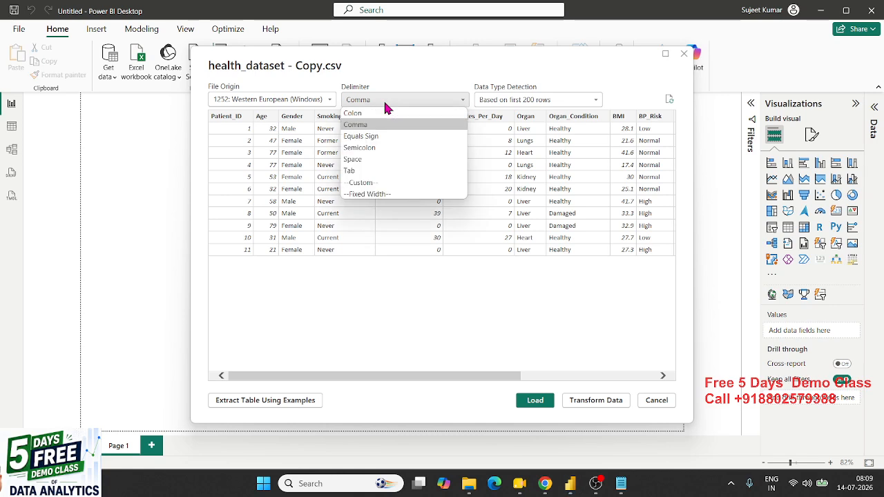
click(386, 105)
click(386, 107)
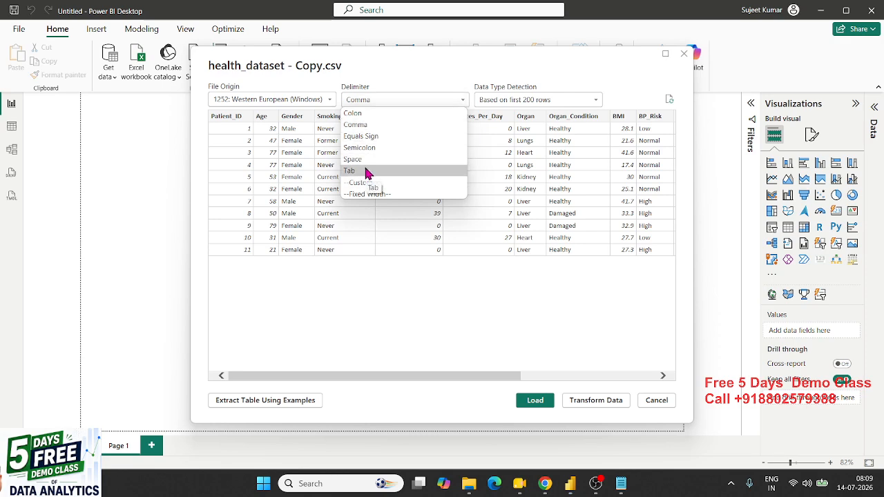
click(381, 69)
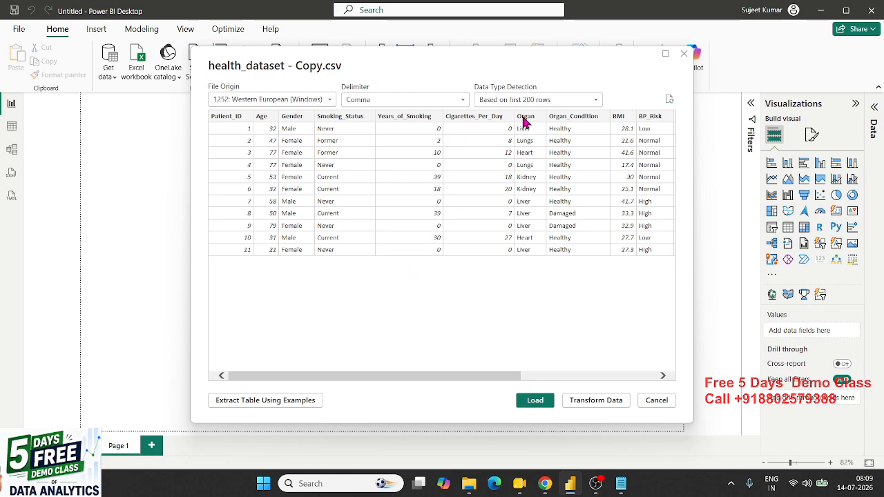
click(542, 402)
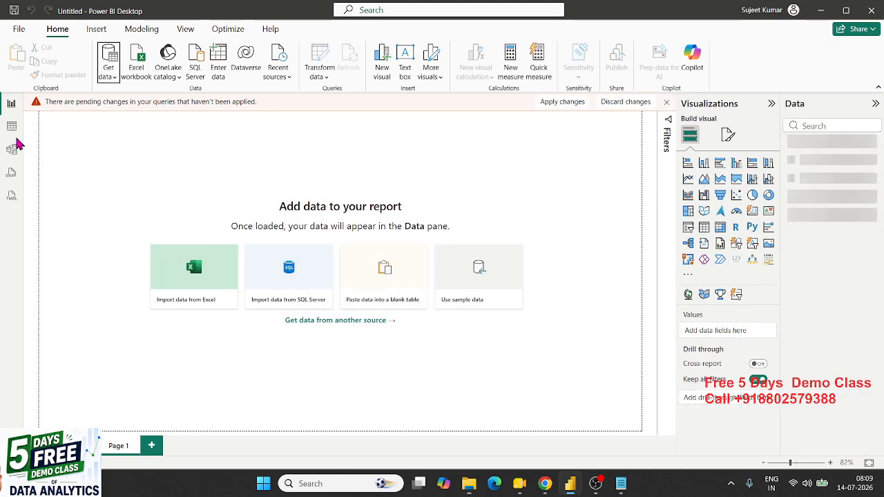
click(13, 130)
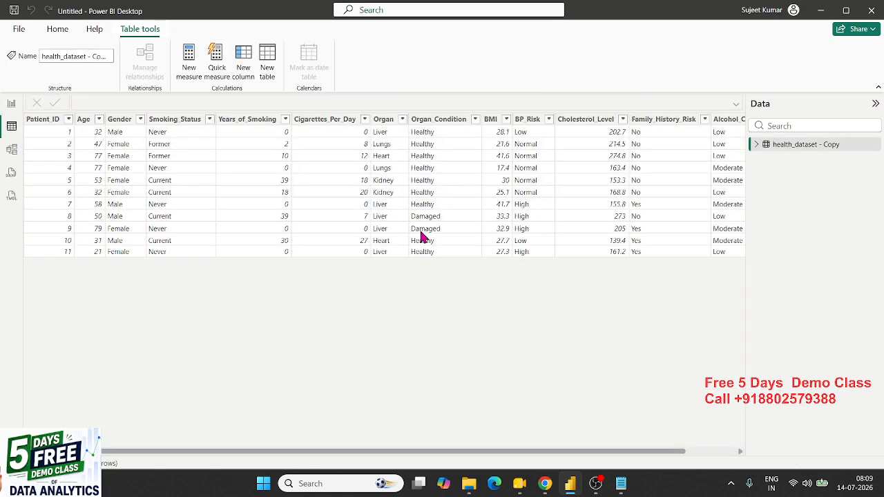
click(14, 105)
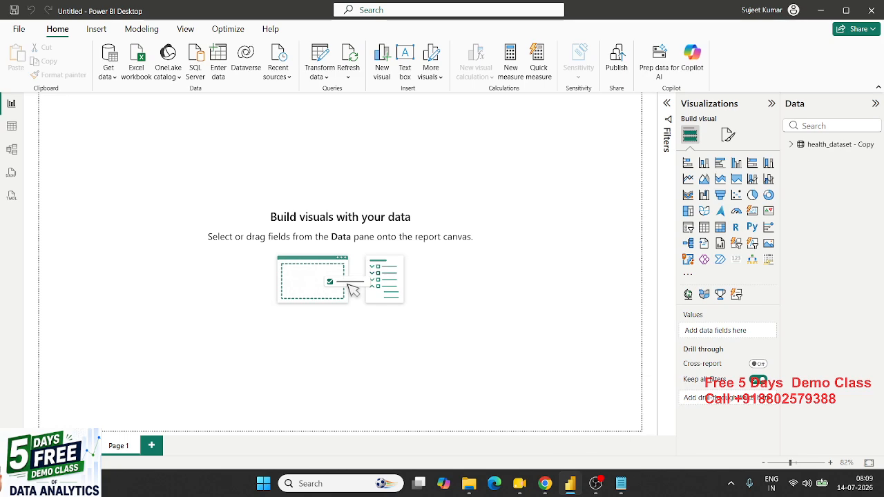
Step: Open a new Notepad window
key(super)
text(noye)
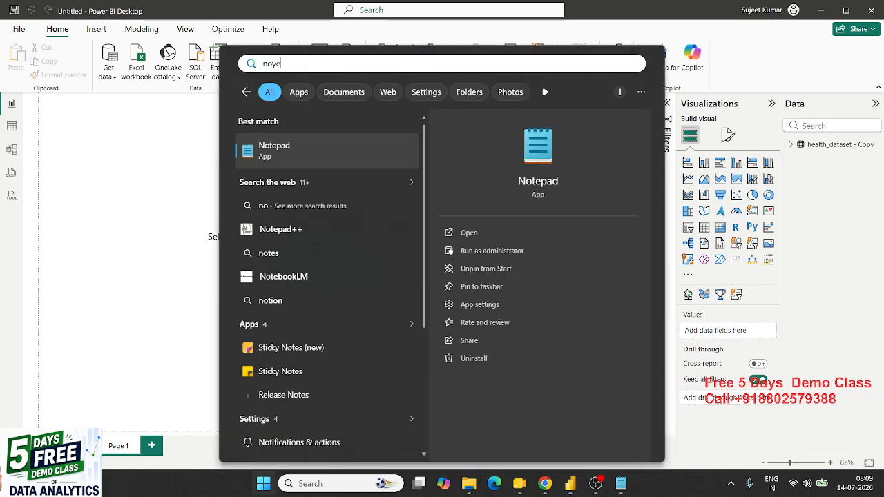
key(Return)
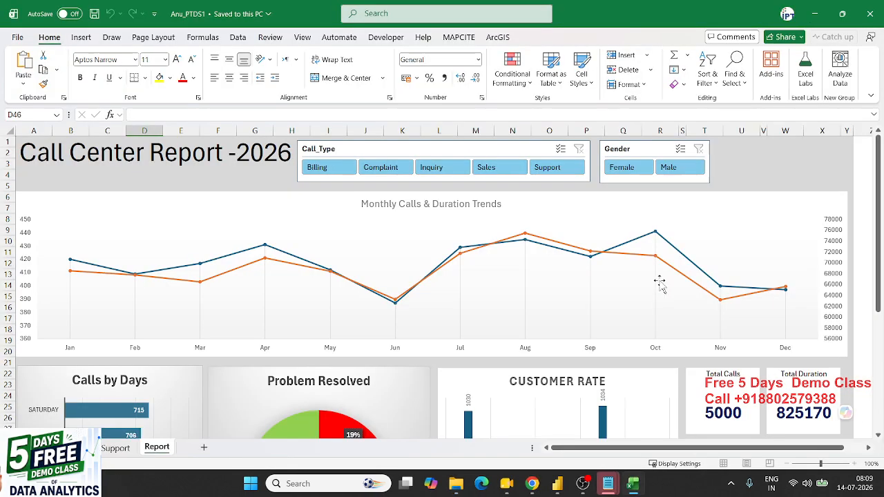
Step: Copy the entire call data table, from the Call_ID header to the last row, in the call center report's Excel workbook
click(73, 448)
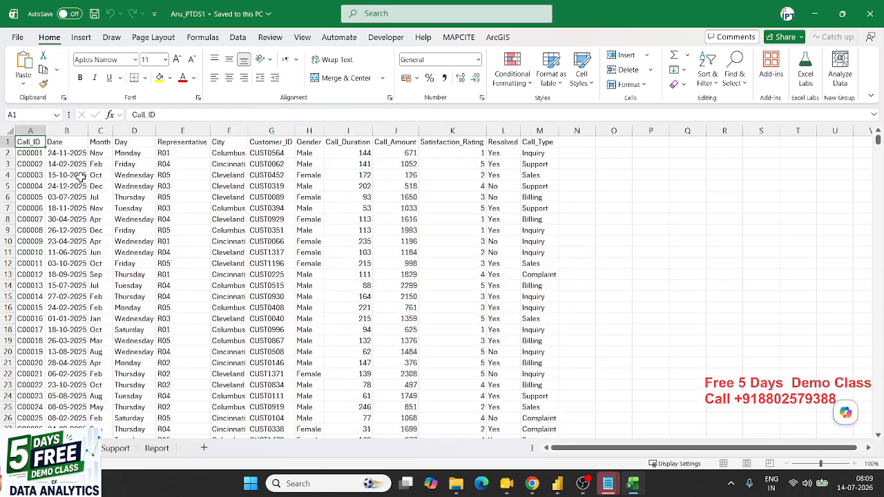
key(ctrl+shift+End)
key(ctrl+c)
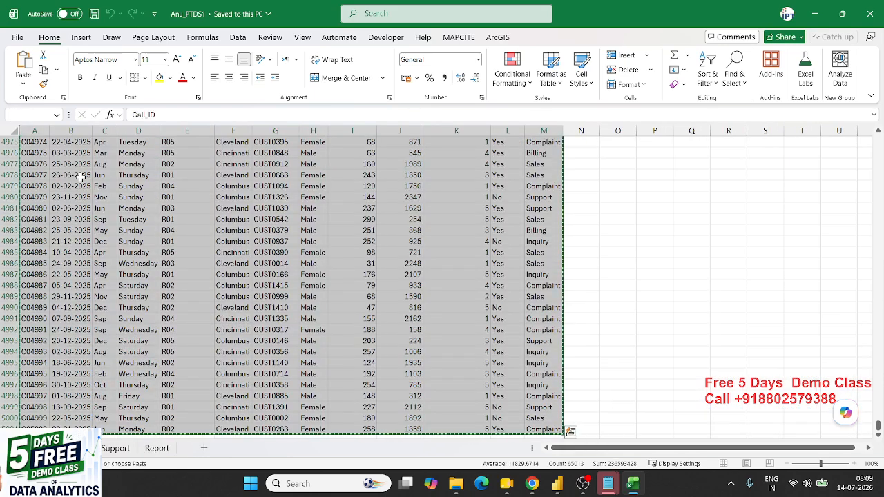
Step: Switch to the Notepad note with the Name, City and Amt sample and replace its text with the copied call data
key(alt+Tab)
key(alt+Tab)
key(alt+Tab)
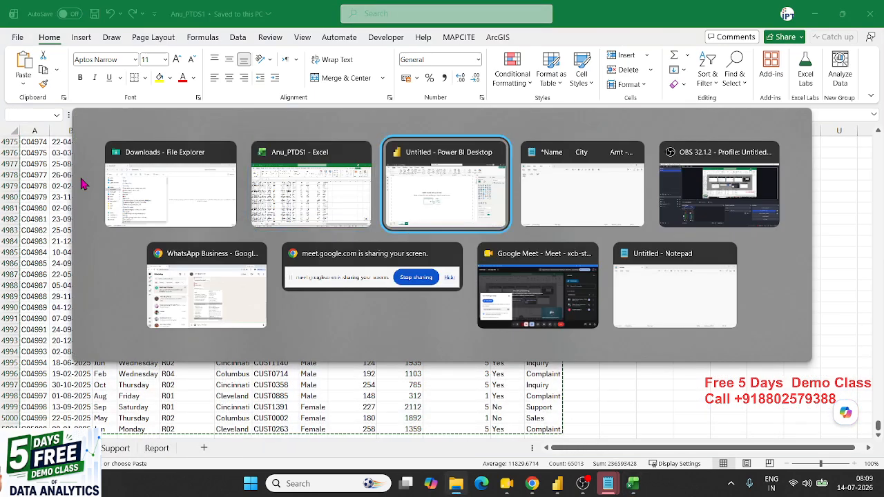
key(ctrl+a)
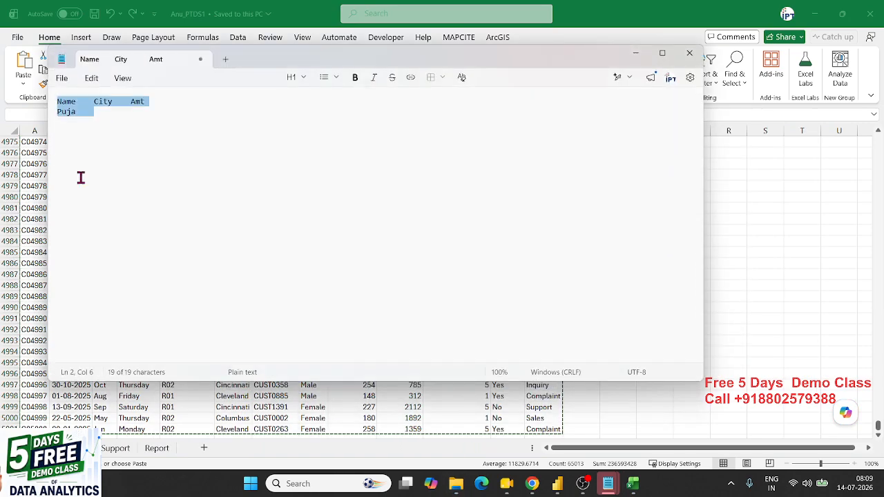
key(BackSpace)
key(ctrl+v)
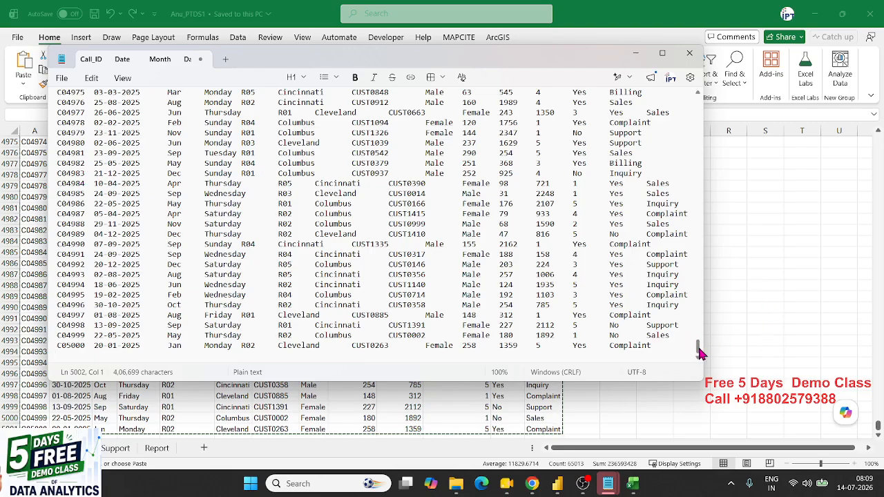
Step: Save the call data note as DT.txt on New Volume (E:), keeping the Text documents type and UTF-8 encoding
drag(700, 352, 705, 76)
click(356, 162)
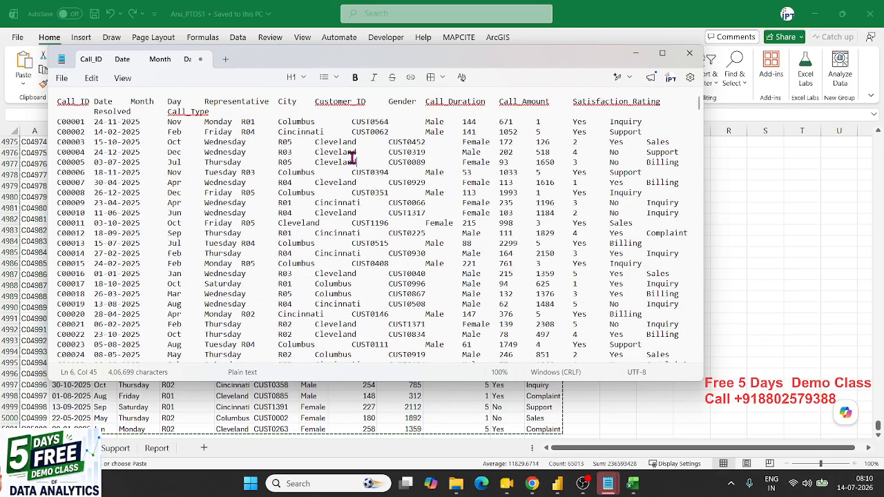
key(ctrl+s)
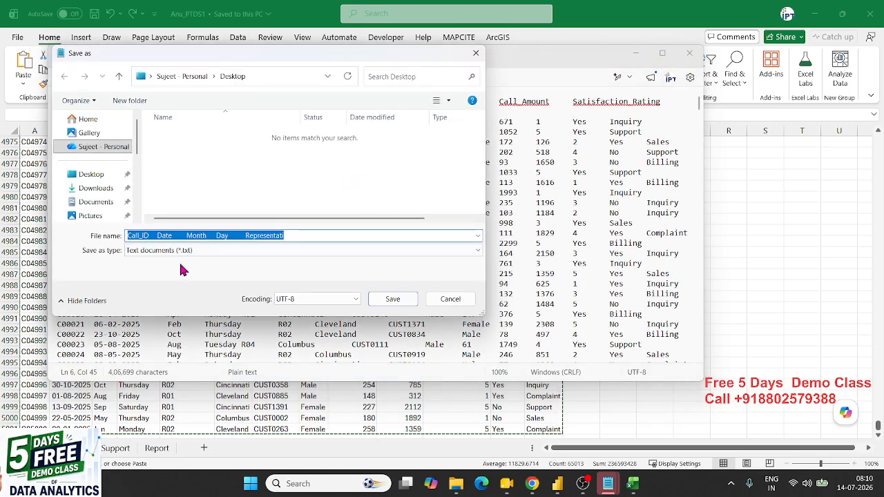
text(D)
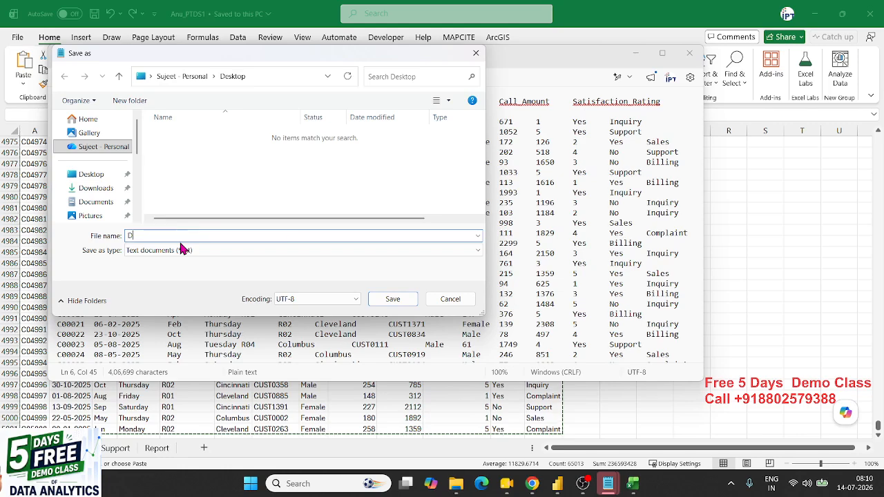
text(T.txt)
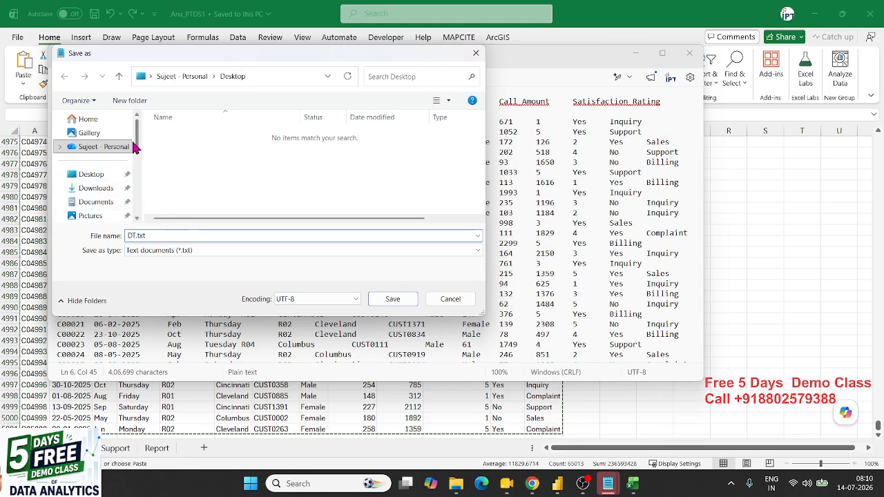
drag(134, 131, 135, 181)
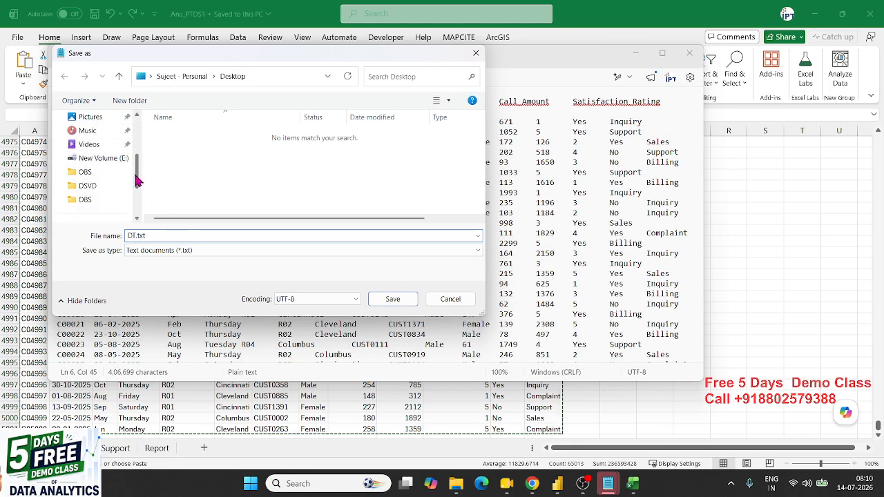
click(91, 159)
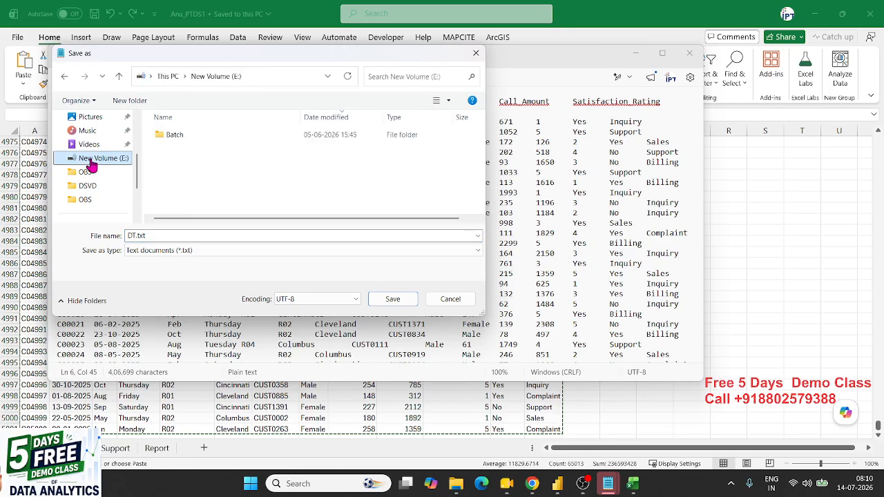
click(379, 302)
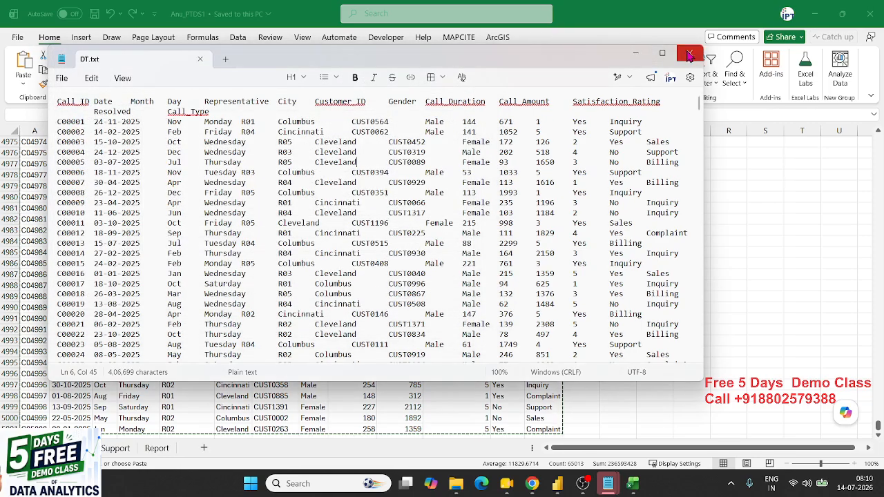
Step: Close both Notepad windows and the call center workbook, discarding the copied data from the clipboard
click(689, 55)
click(870, 14)
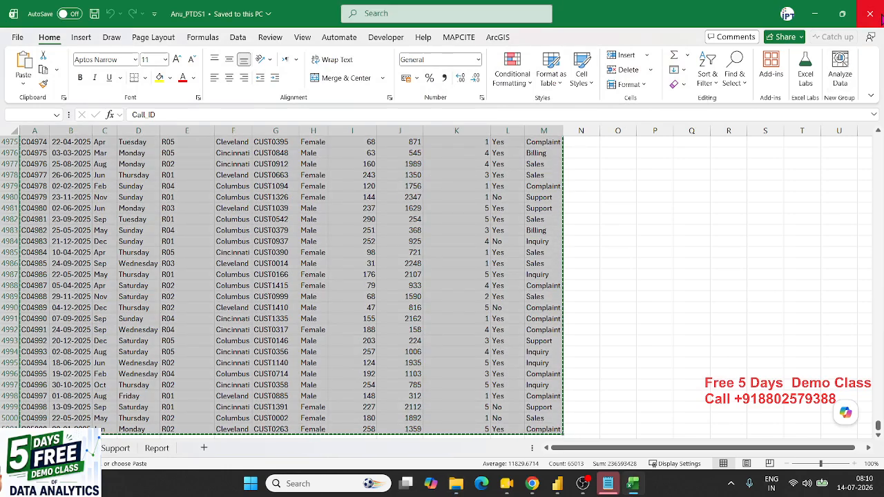
click(471, 291)
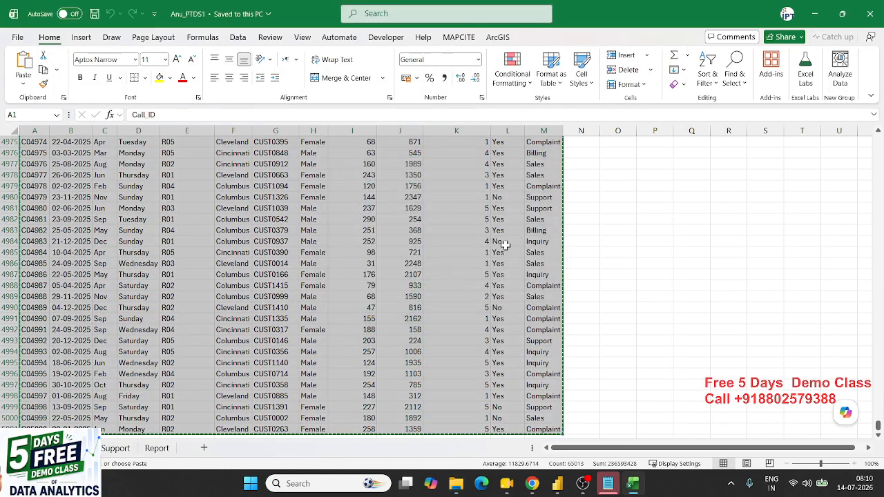
click(870, 14)
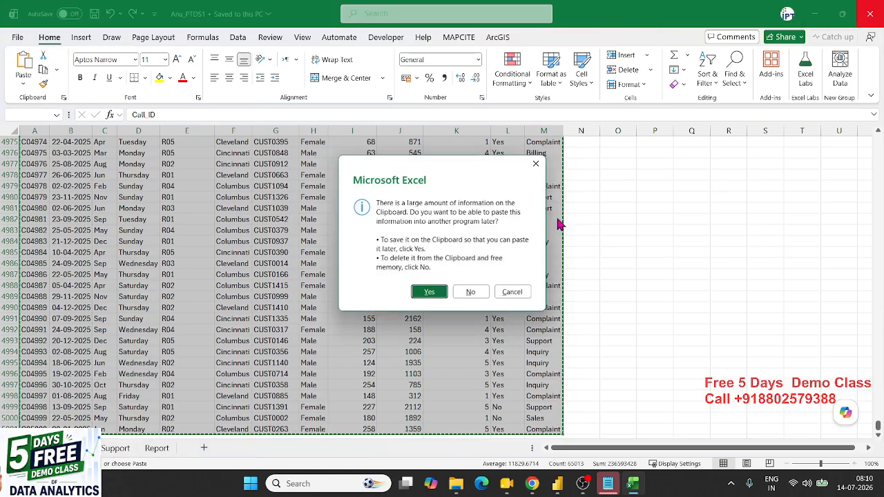
click(470, 291)
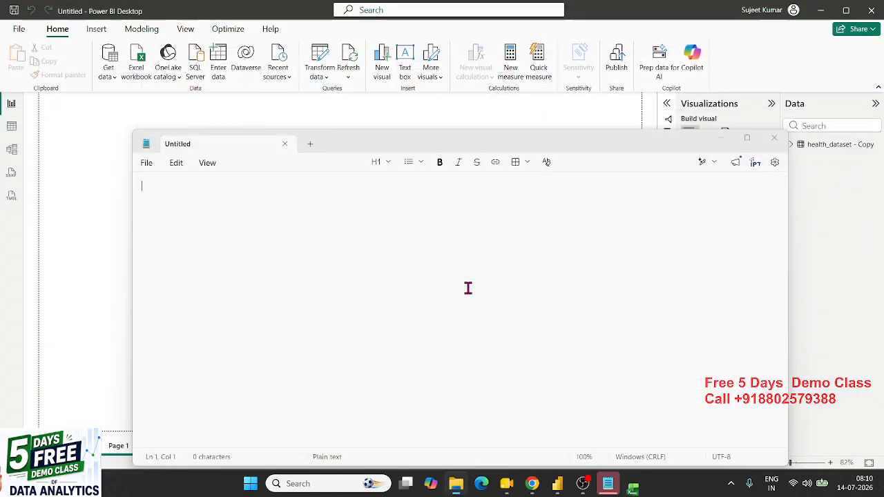
click(773, 139)
drag(210, 173, 482, 321)
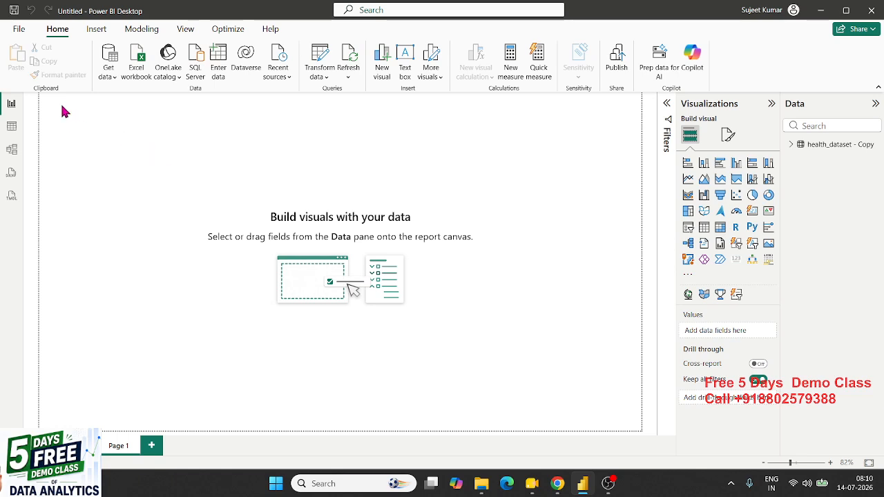
drag(61, 105, 624, 400)
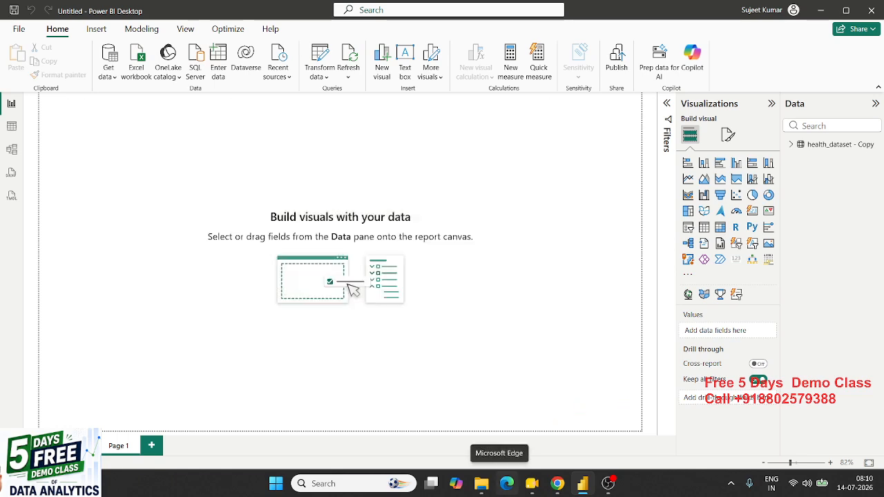
Step: Switch to Excel and create a blank workbook
key(super)
click(417, 145)
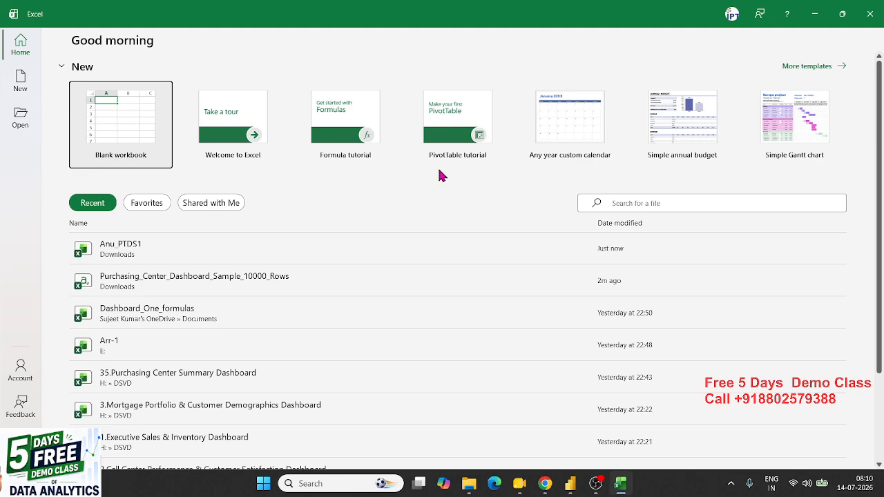
click(129, 130)
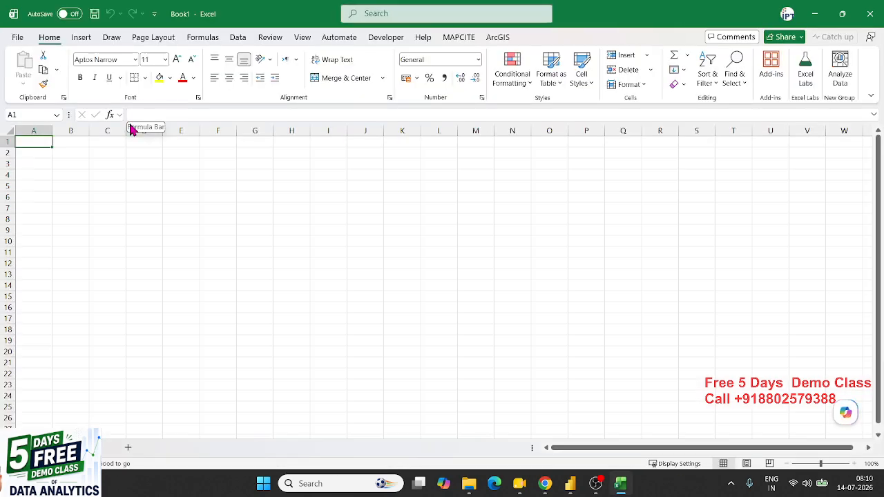
Step: Start a Text/CSV import in the blank workbook and open the DT file from New Volume (E:)
click(242, 39)
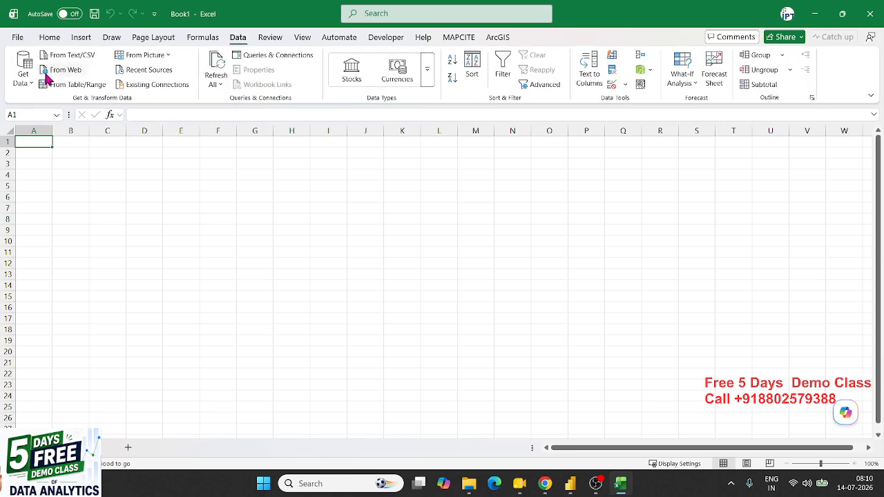
click(23, 76)
mouse_move(57, 127)
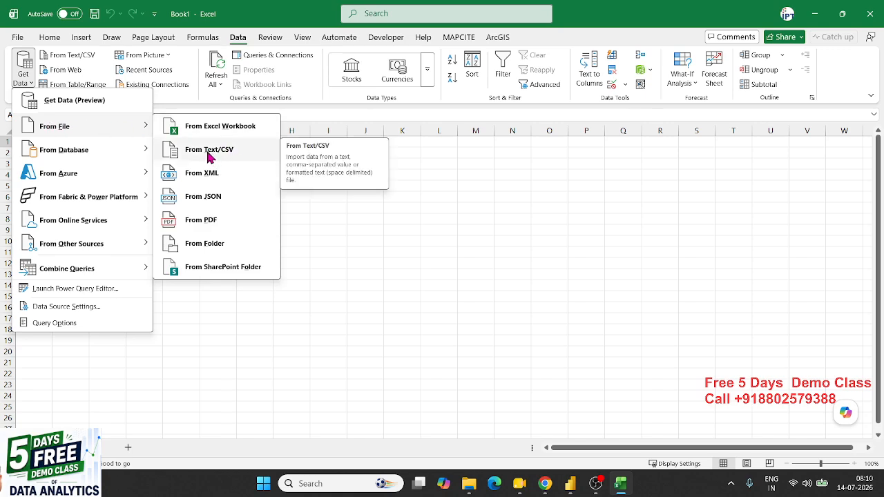
click(229, 155)
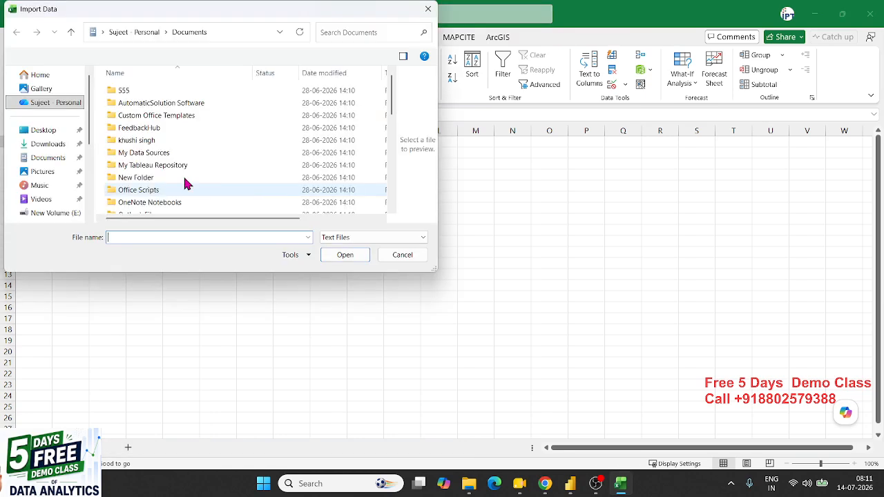
click(53, 212)
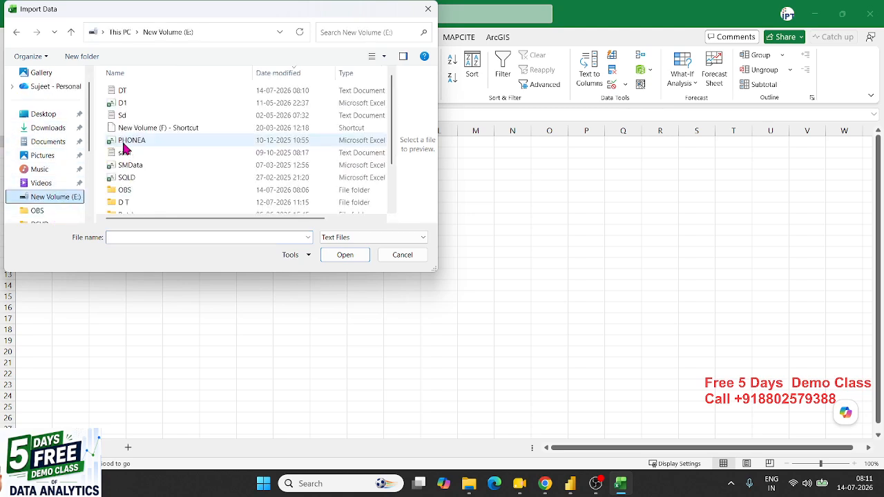
click(129, 91)
click(340, 257)
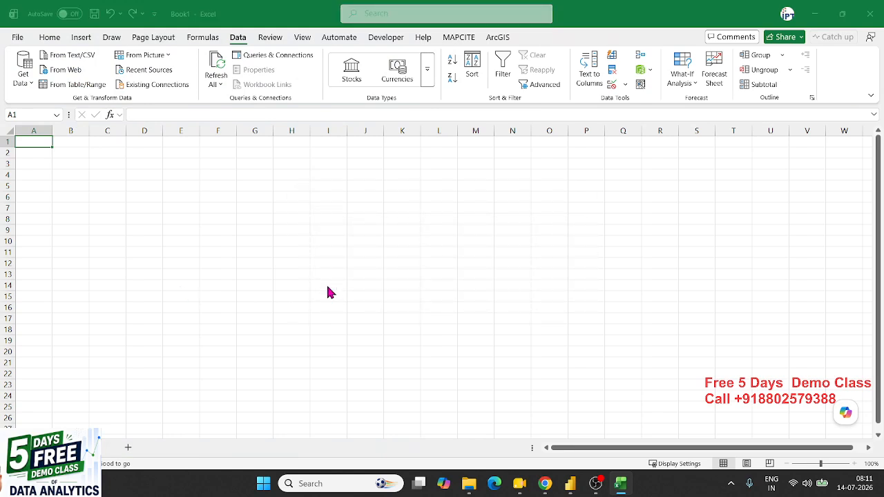
Step: Review the delimiter choices and preview columns of DT.txt, then load the data into the workbook with Tab kept
click(397, 103)
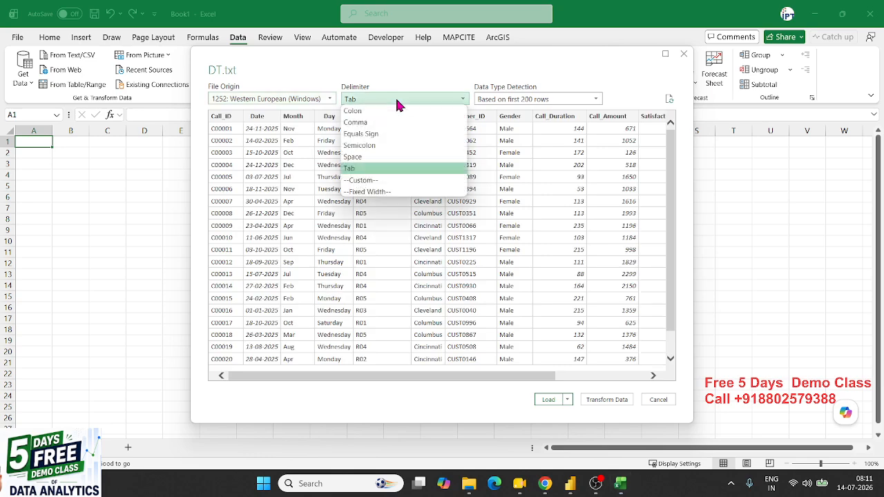
click(398, 103)
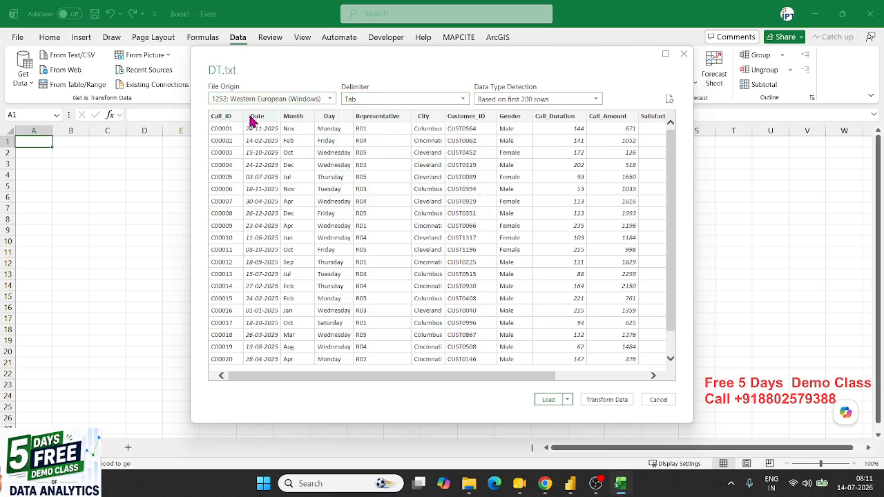
drag(390, 377, 481, 387)
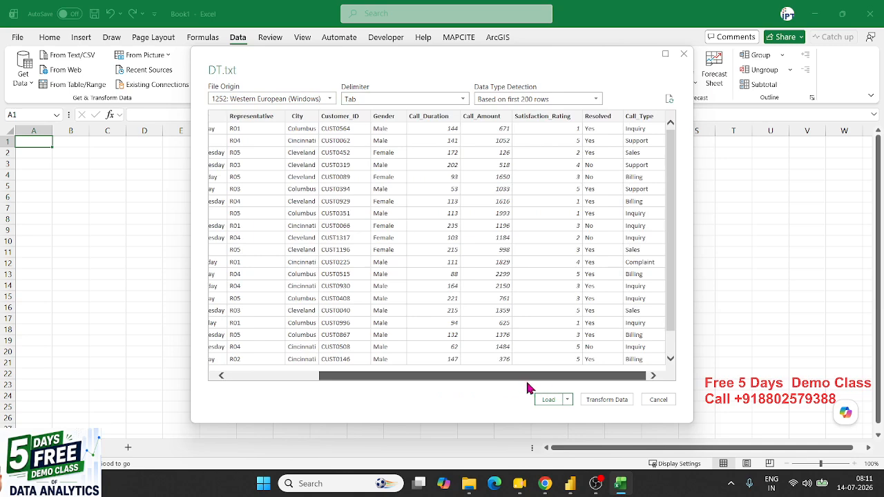
click(275, 375)
click(552, 404)
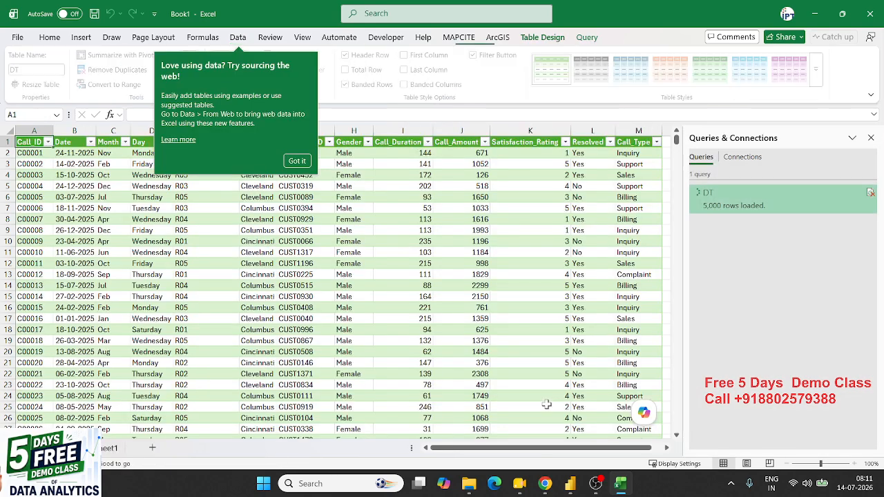
Step: Close the Queries & Connections pane and the Book1 workbook without saving it
click(871, 138)
click(871, 15)
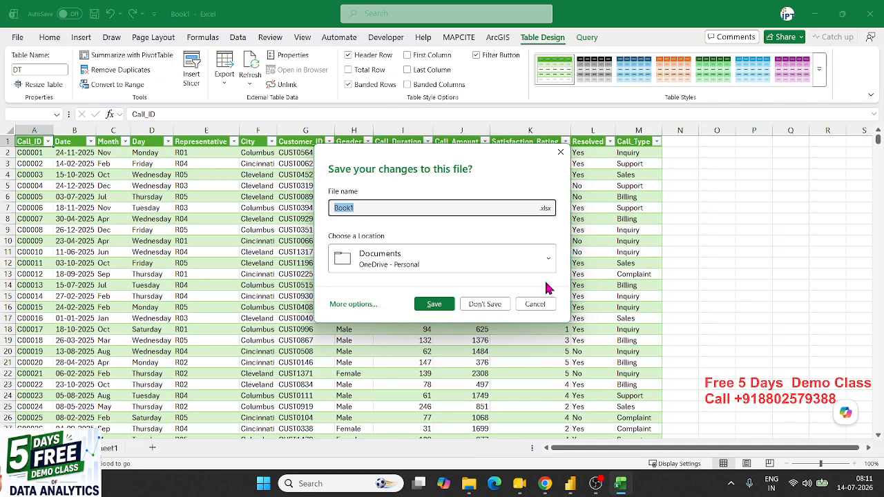
click(487, 302)
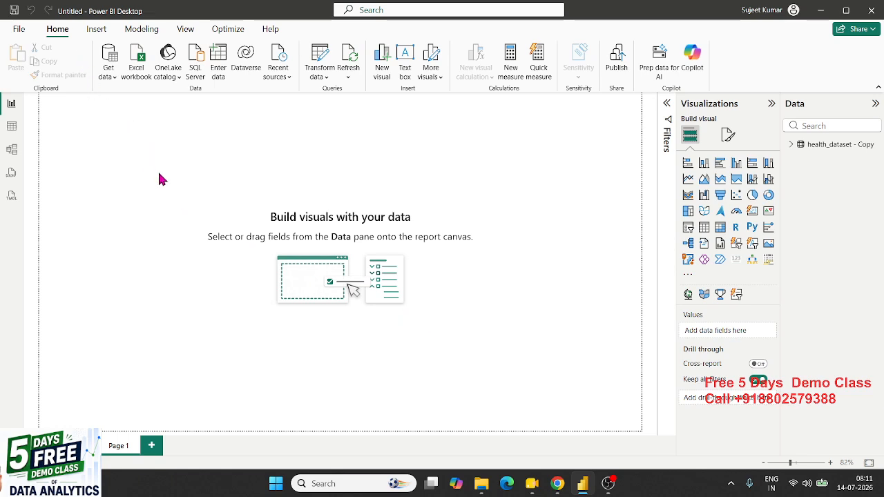
Step: Start a Text/CSV import in Power BI Desktop and open the DT file from New Volume (E:) for preview
click(115, 79)
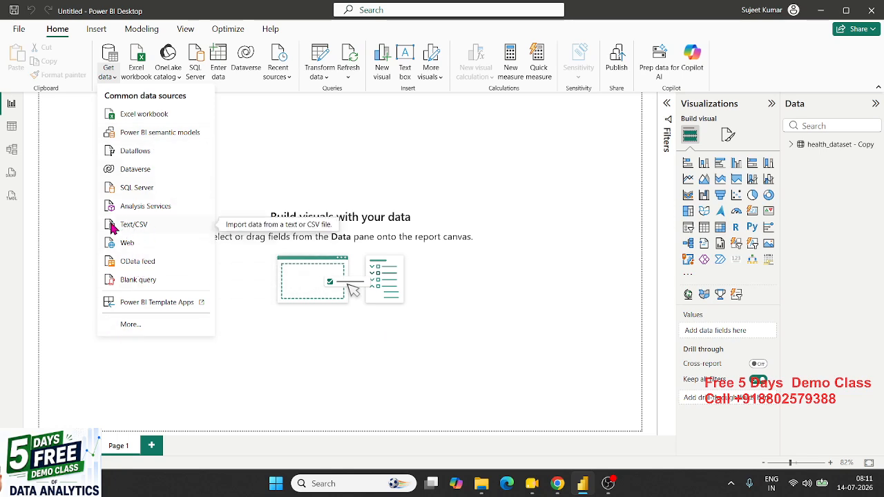
click(146, 226)
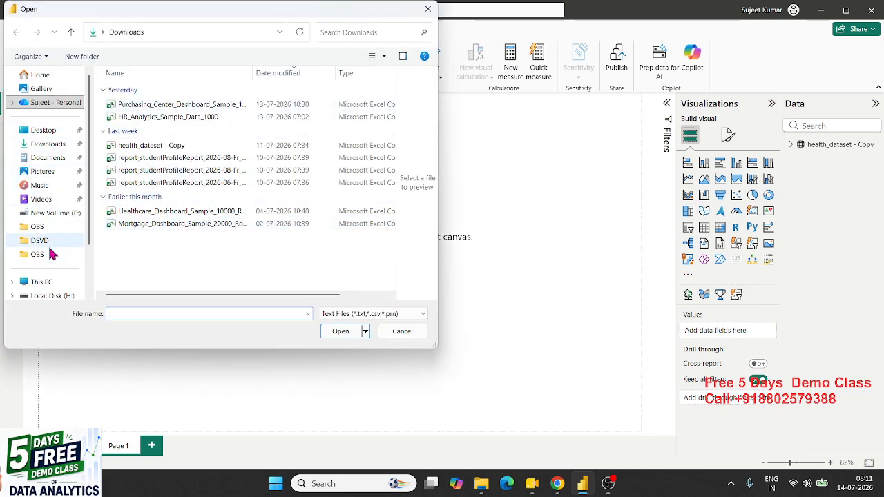
click(55, 295)
click(47, 256)
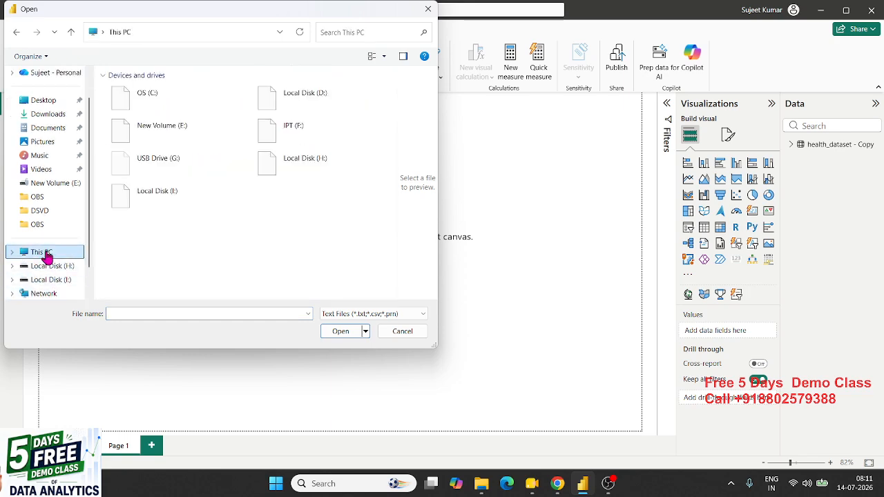
click(53, 183)
click(122, 90)
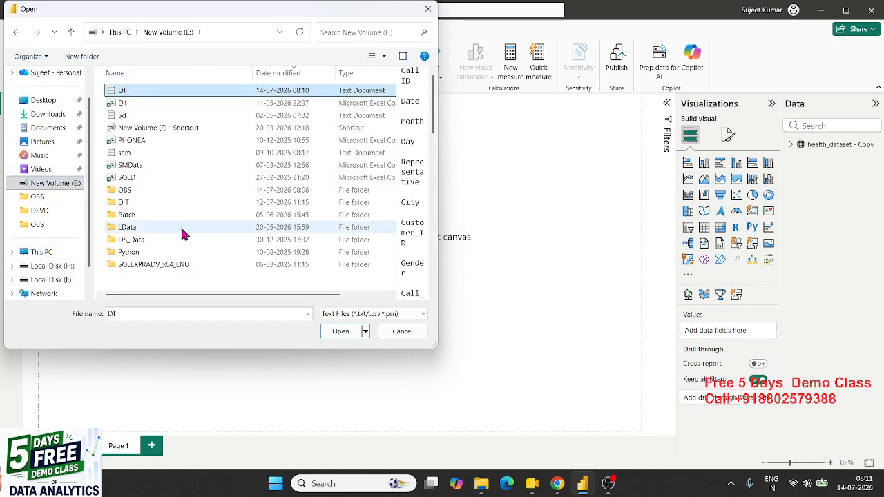
click(340, 331)
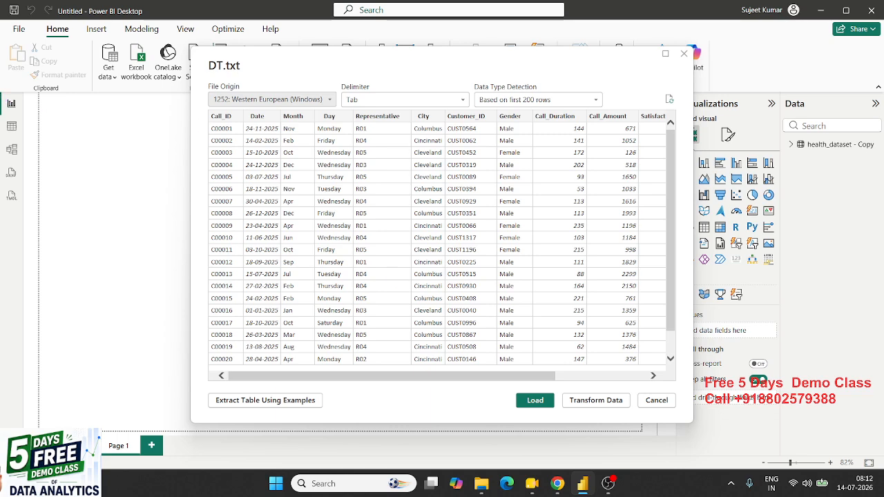
Step: Open a blank Excel workbook and examine the file types offered by Get Data's From File sources
key(super)
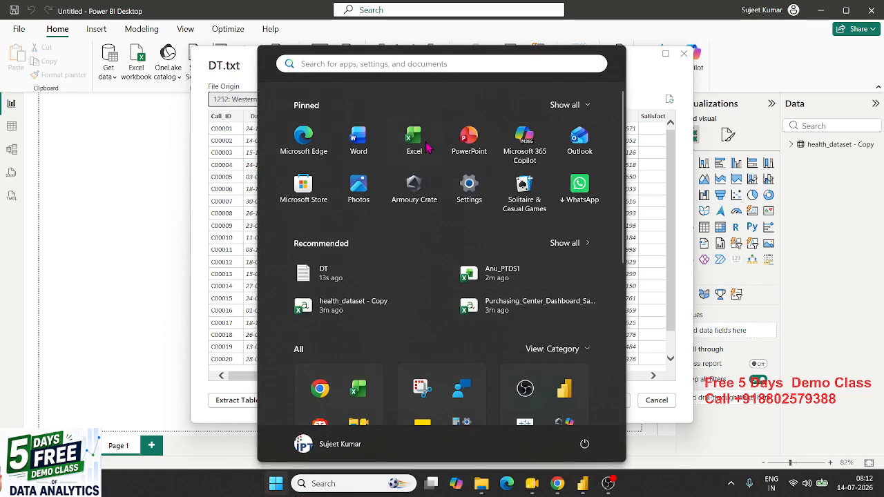
key(super)
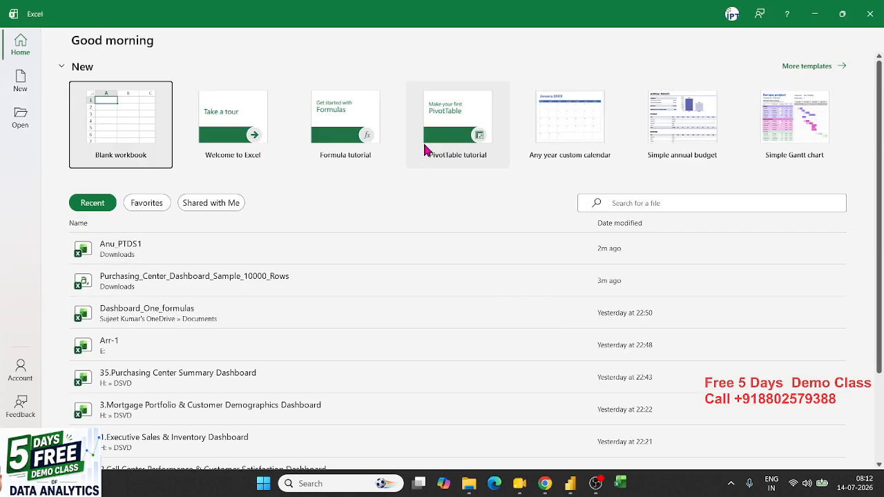
click(170, 143)
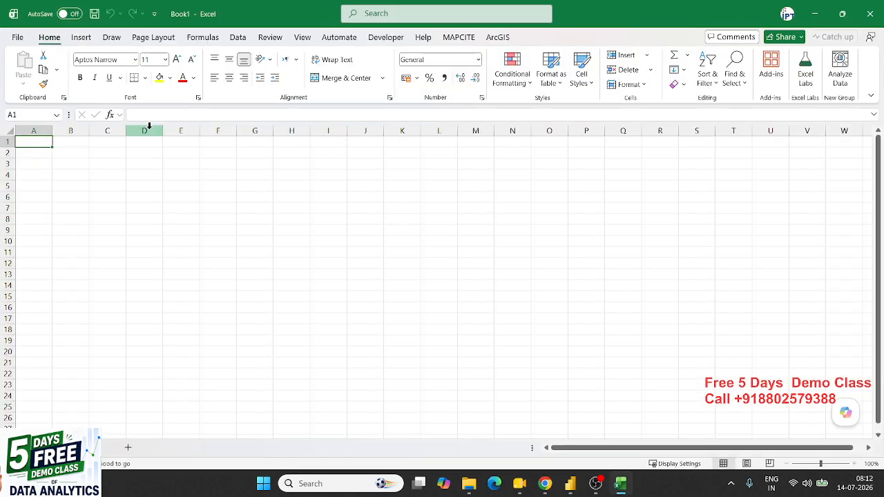
click(237, 39)
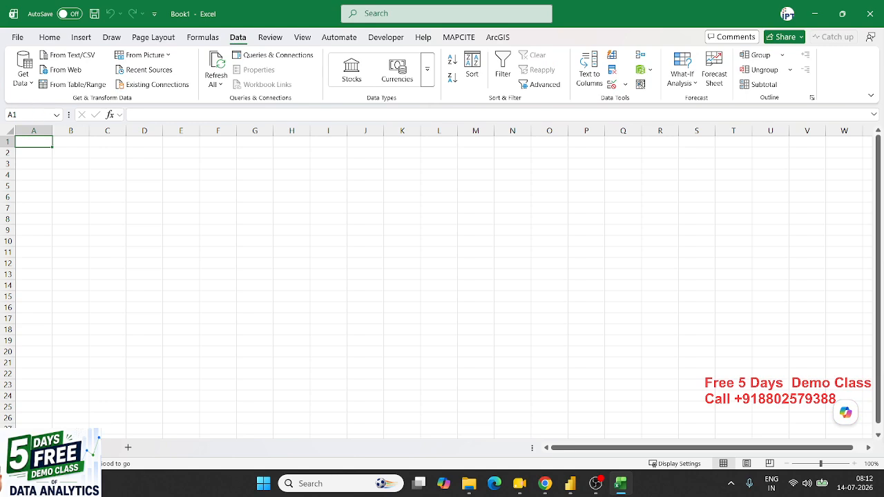
click(23, 77)
mouse_move(40, 122)
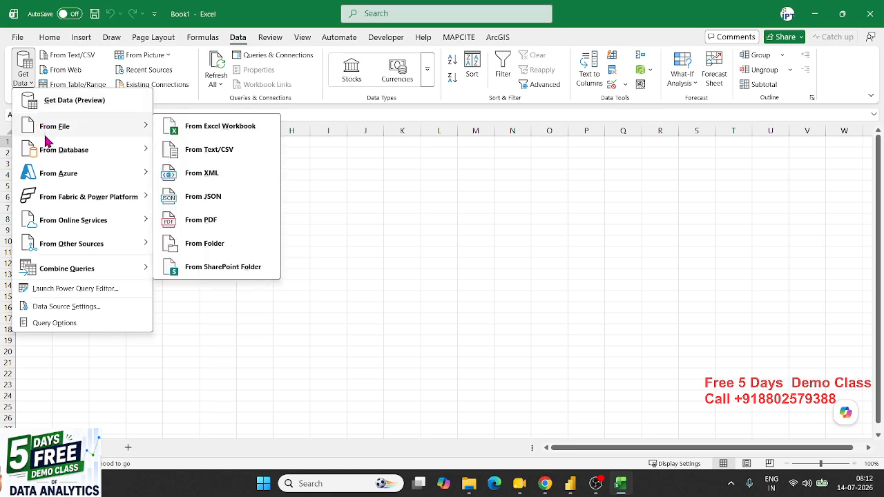
click(232, 415)
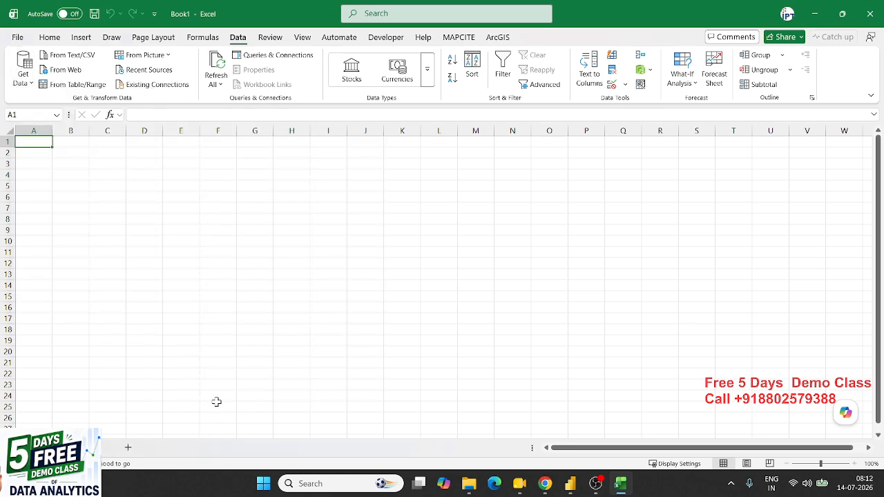
Step: Switch back to Power BI Desktop, load the previewed DT.txt data, and check the DT table in Table view
click(569, 487)
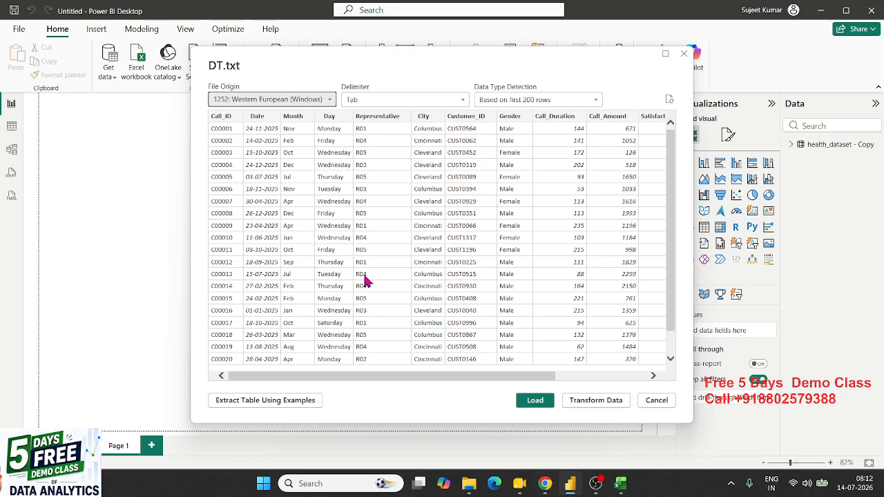
click(538, 401)
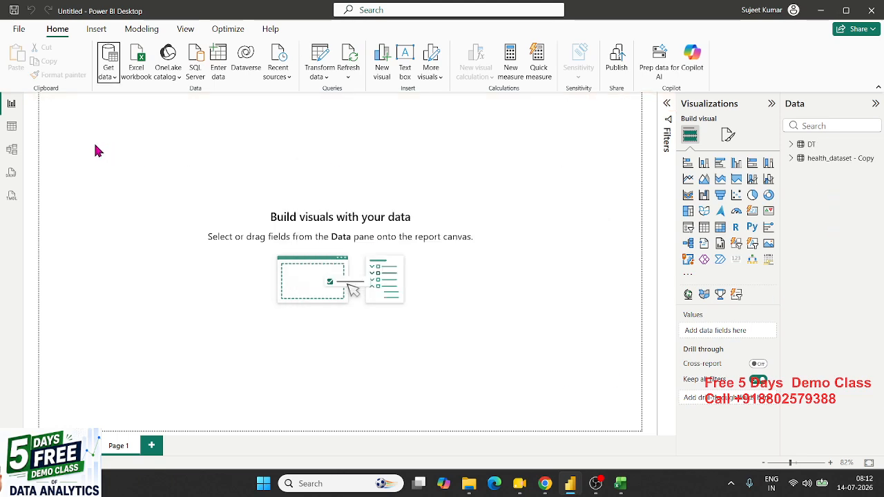
click(11, 126)
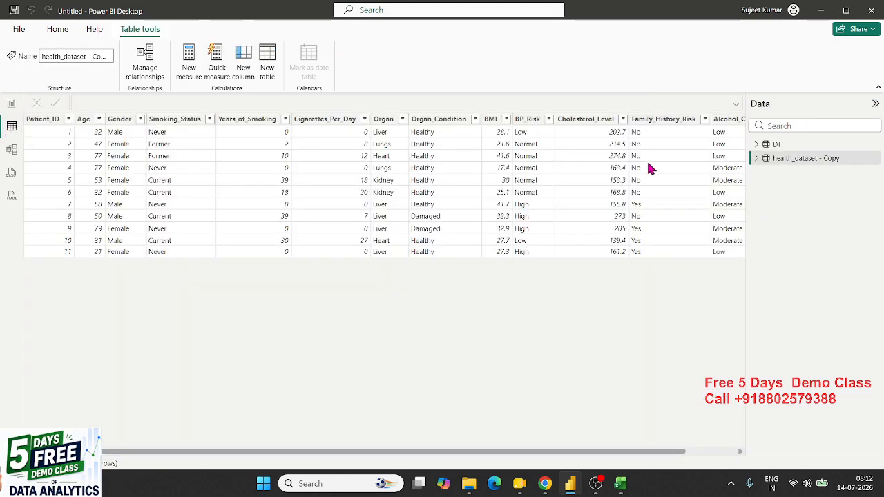
click(783, 148)
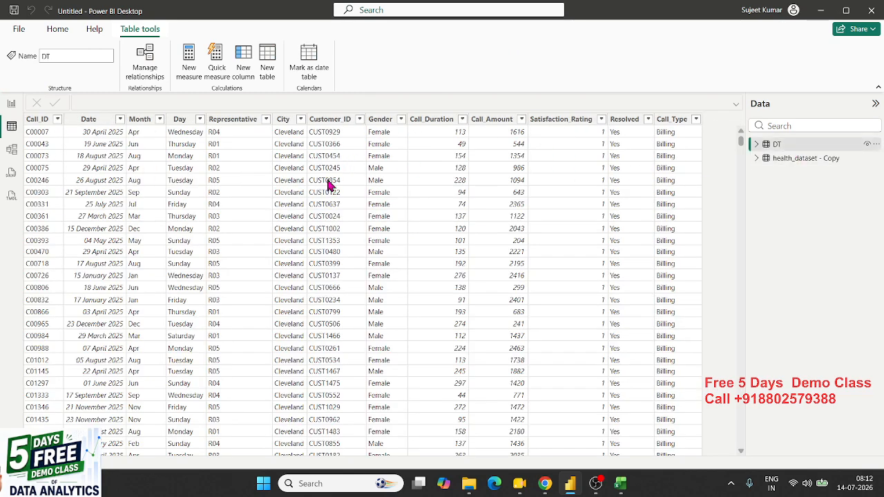
click(329, 184)
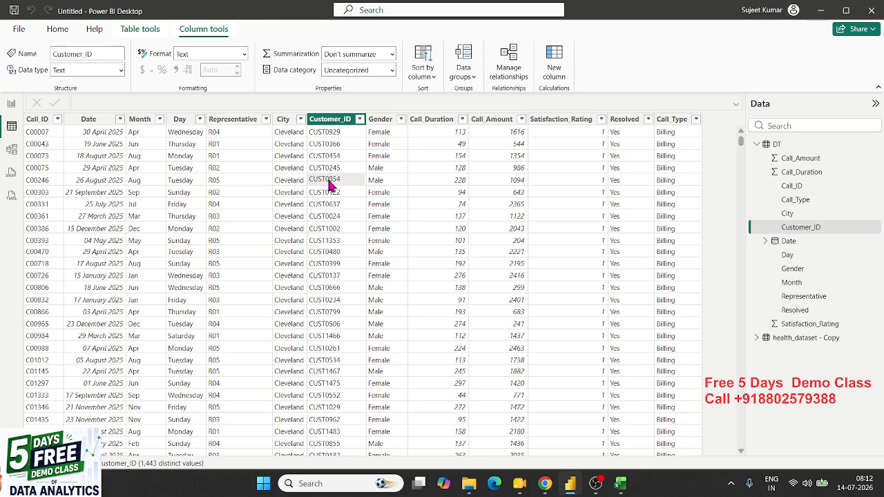
click(11, 103)
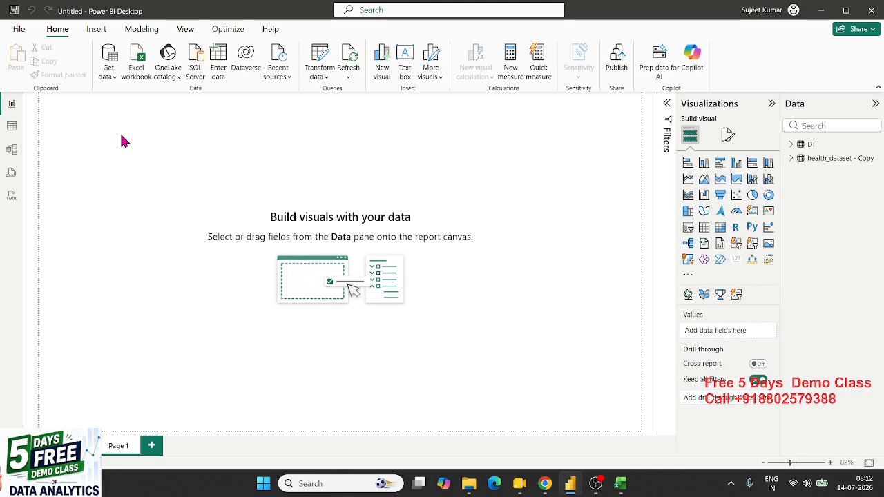
Step: Start an XML import from the File category of the full Get Data source list
click(106, 75)
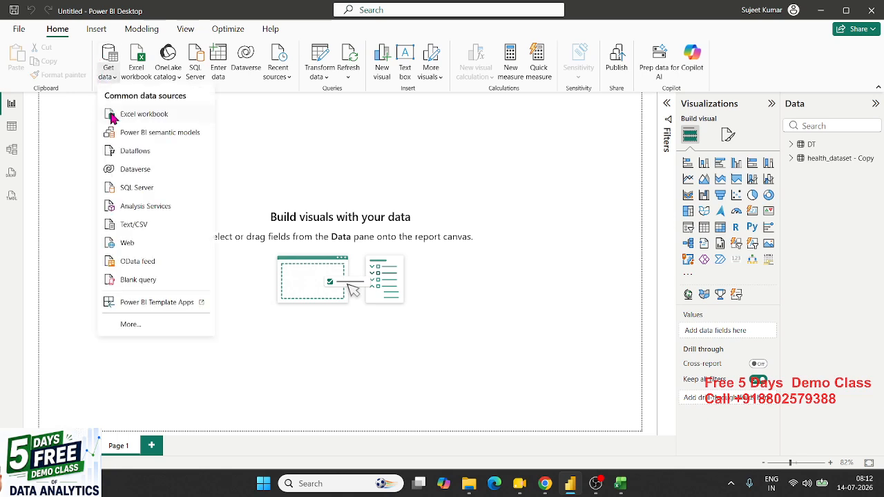
click(126, 324)
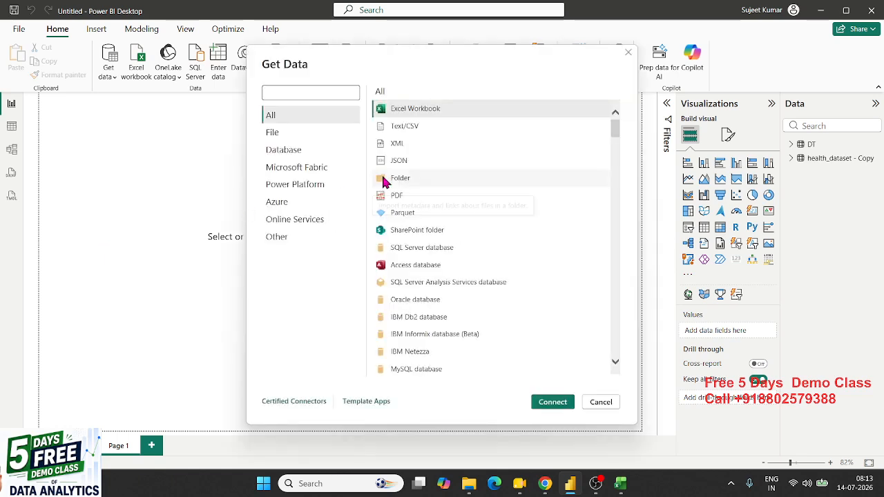
click(320, 136)
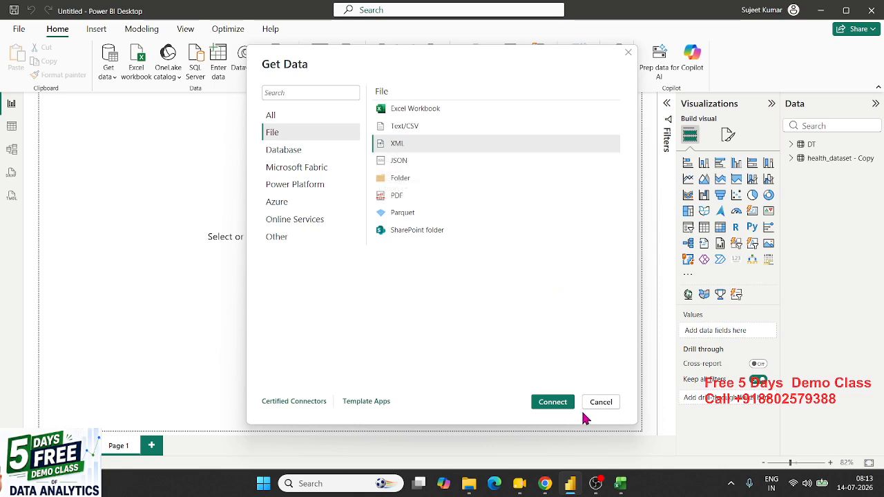
click(552, 403)
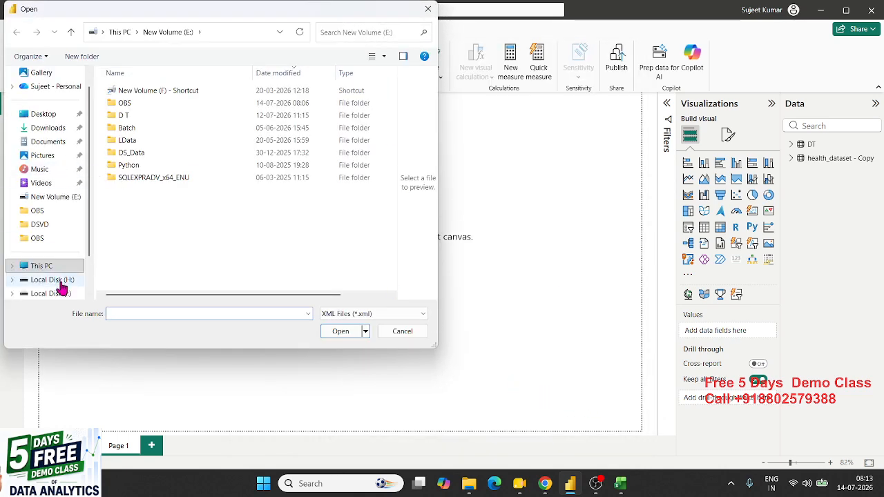
Step: Browse to the DPC > Downloads folder on IPT (F:) and select the DATA XML file
click(60, 269)
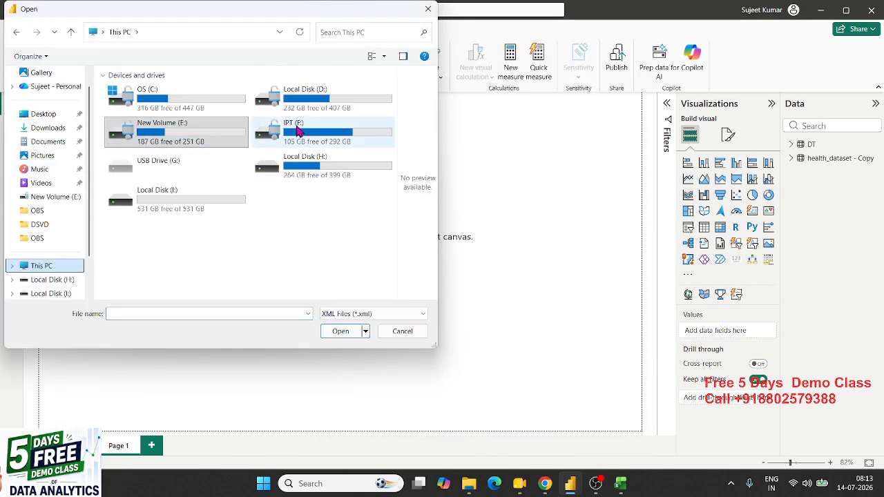
double_click(269, 130)
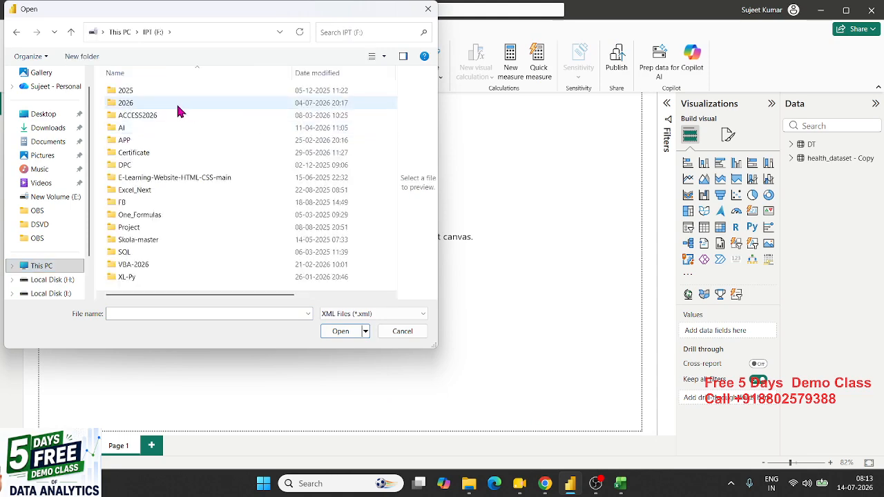
double_click(125, 165)
double_click(136, 105)
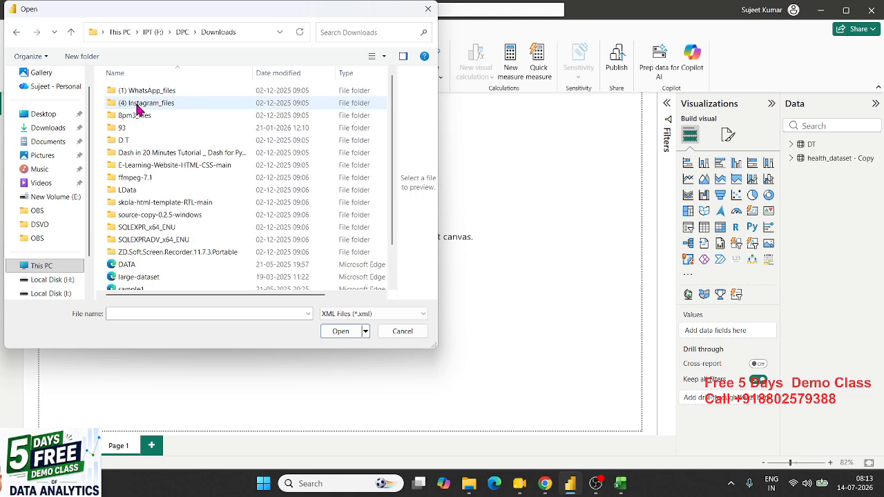
scroll(228, 238, down, 2)
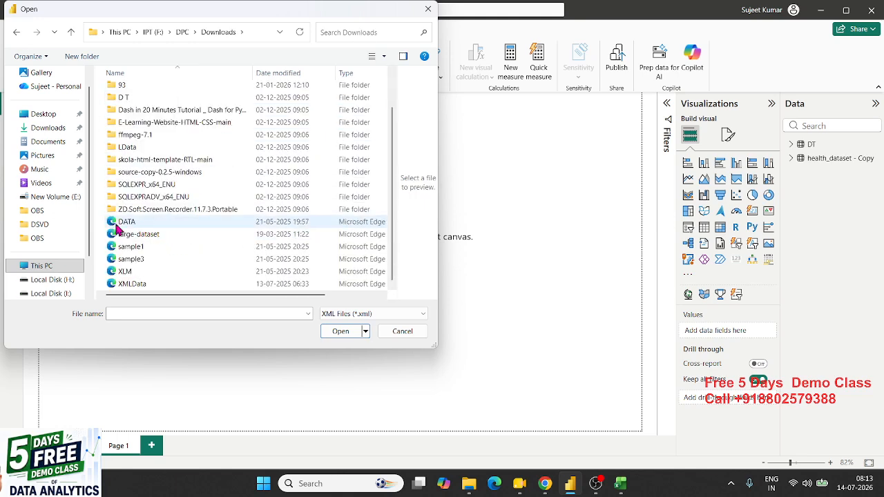
click(132, 226)
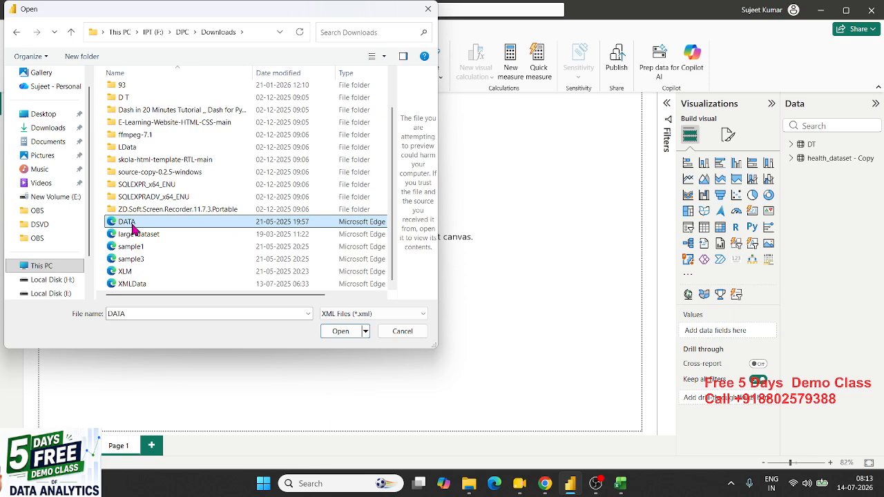
Step: Open DATA.xml in Notepad just once to examine its XML markup, and close it to return to the file selection
right_click(132, 223)
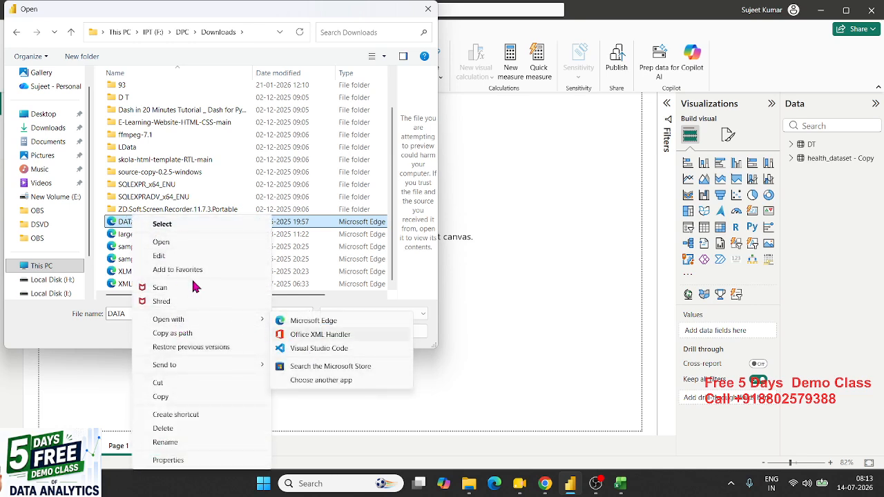
click(172, 245)
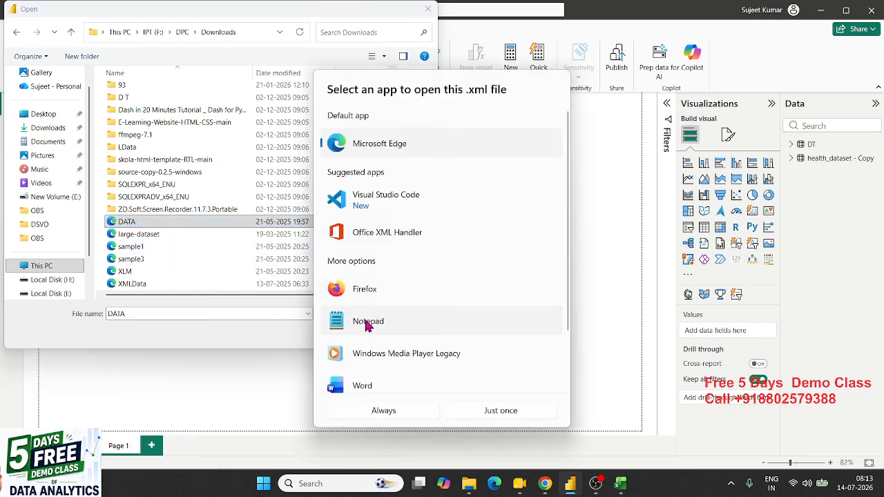
click(367, 324)
click(500, 410)
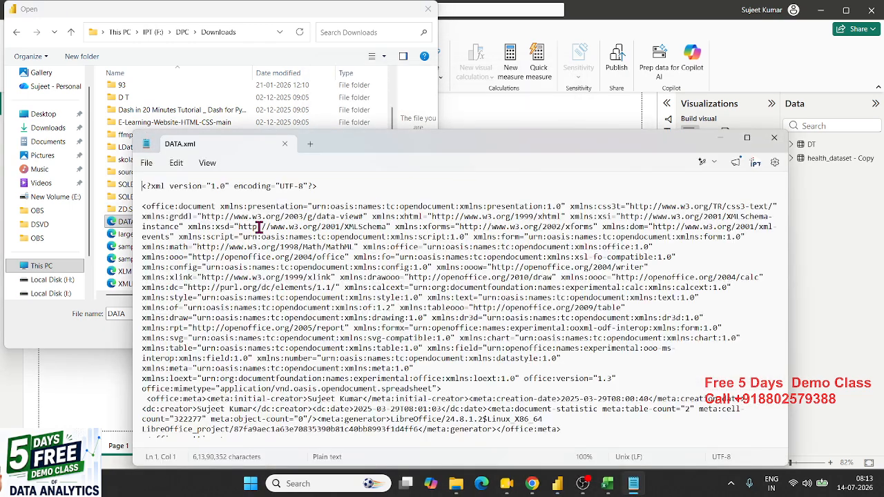
click(251, 247)
scroll(250, 246, down, 4)
scroll(251, 247, down, 20)
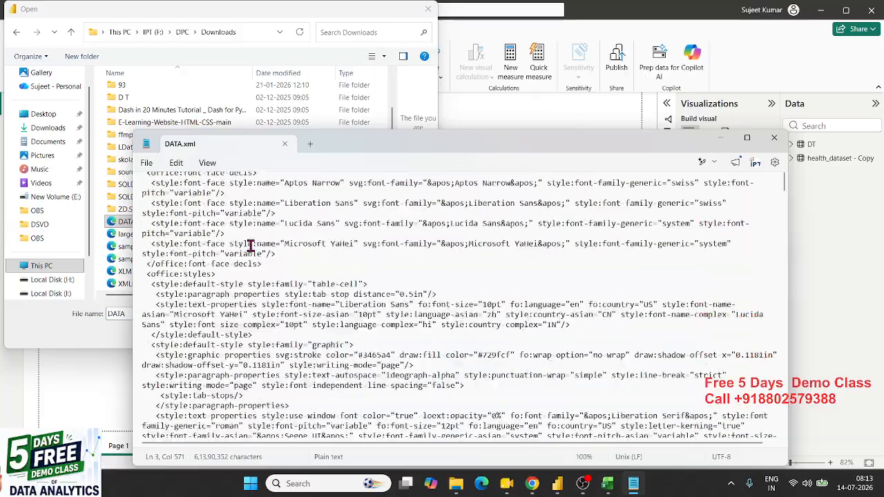
scroll(251, 246, down, 20)
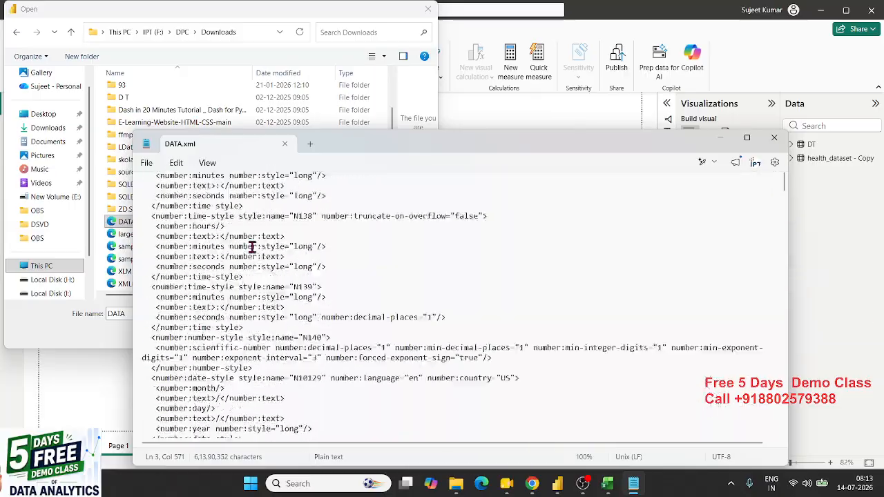
click(774, 141)
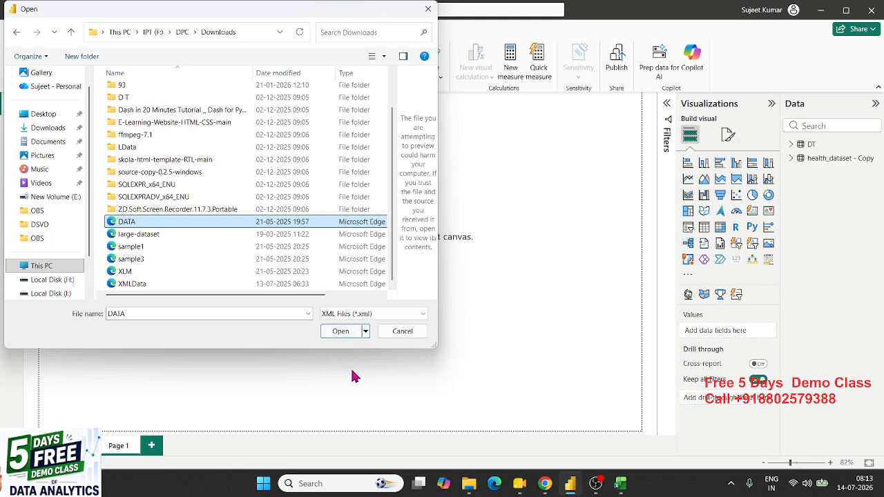
Step: Try to connect to DATA.xml and cancel the pending connection
click(343, 331)
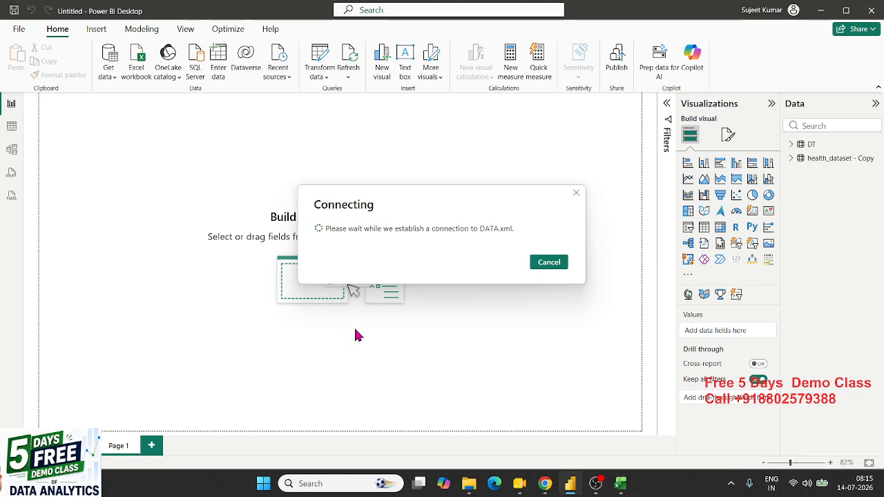
click(550, 263)
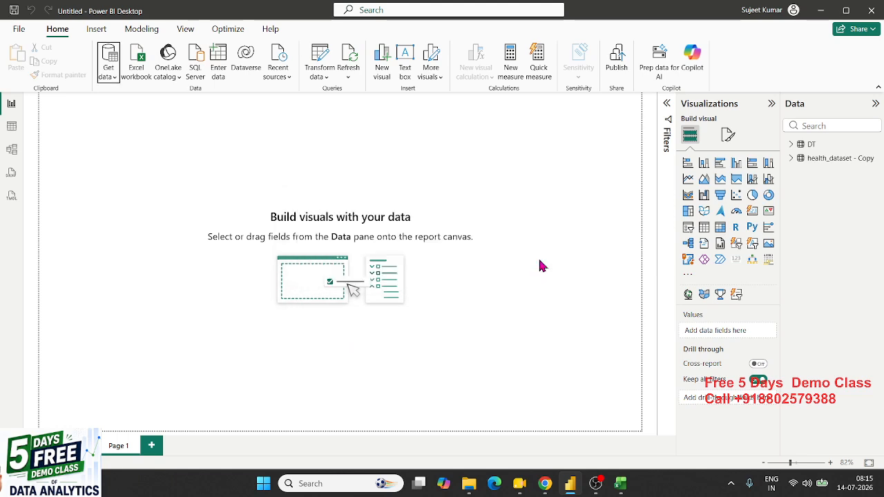
click(109, 77)
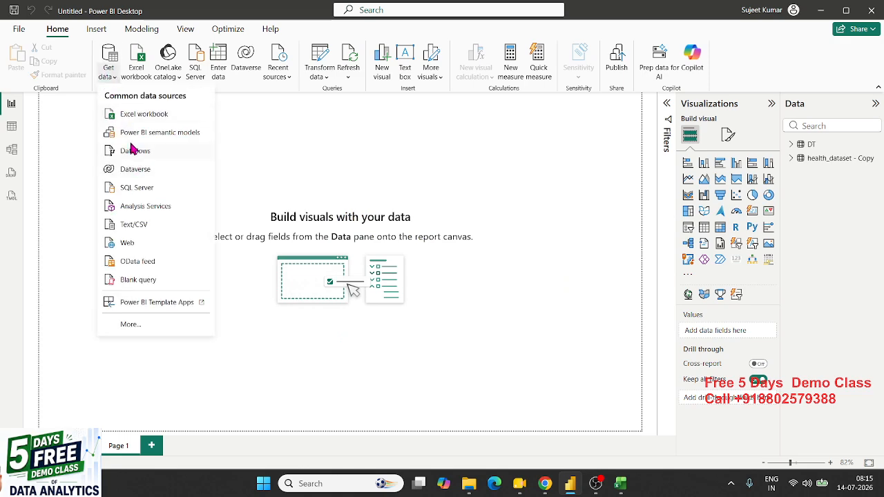
click(140, 225)
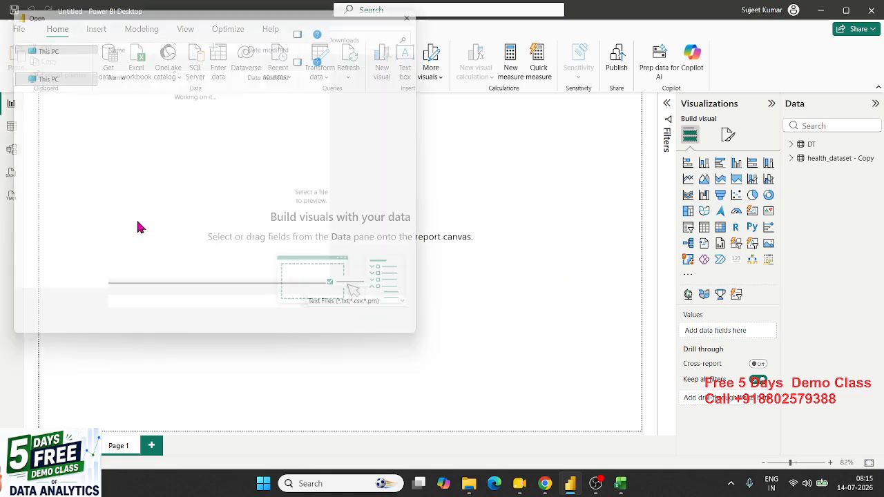
key(Escape)
Step: Connect to the XMLData file in DPC > Downloads, using the XML source from the File category of the full Get Data list
click(104, 81)
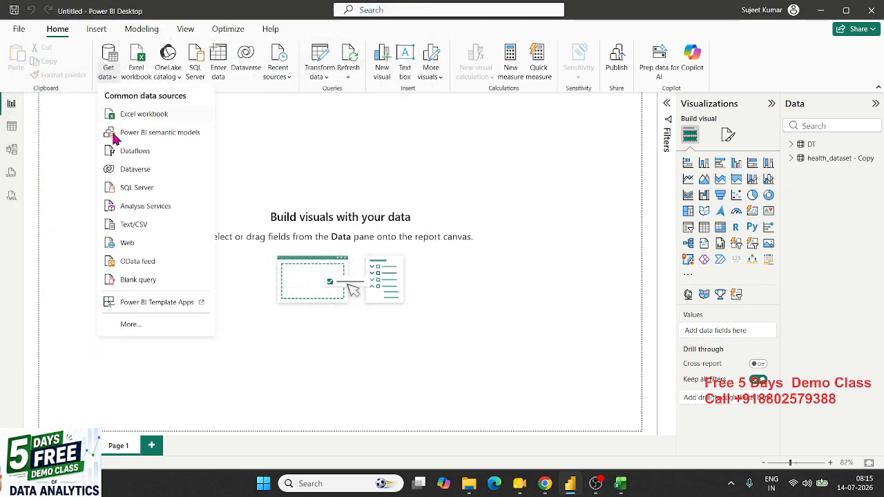
click(116, 325)
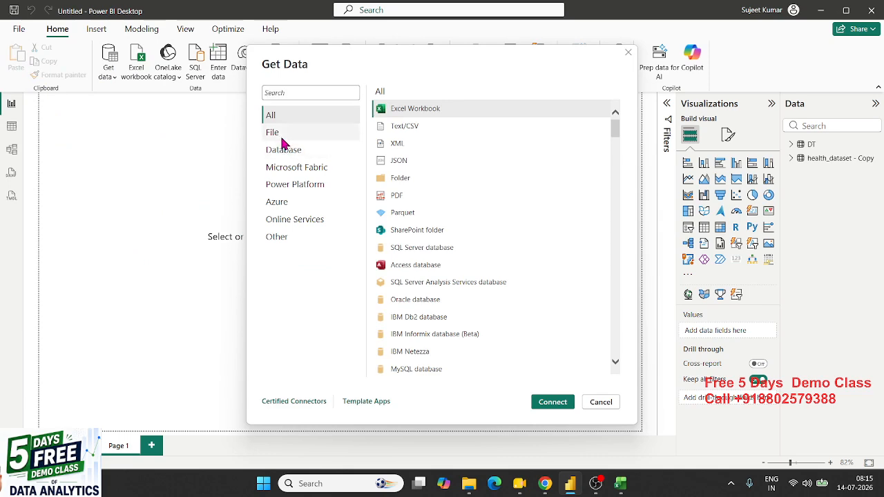
click(276, 134)
click(391, 145)
click(545, 401)
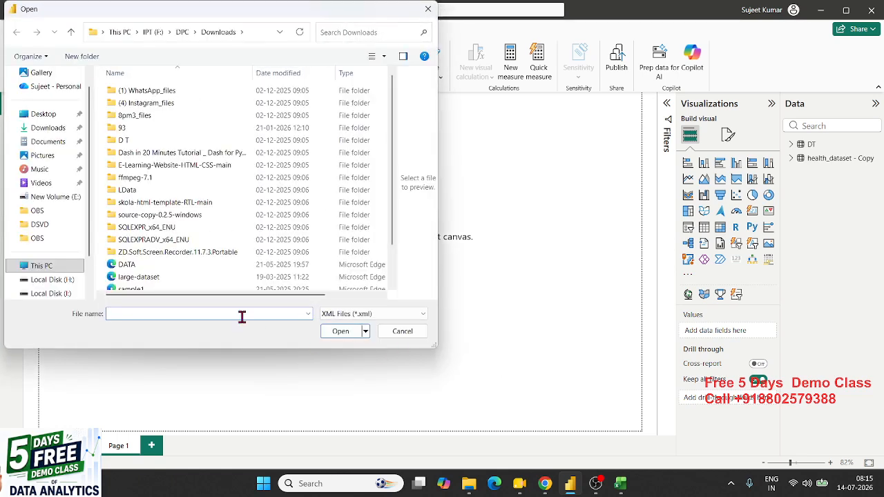
click(148, 277)
scroll(151, 278, down, 1)
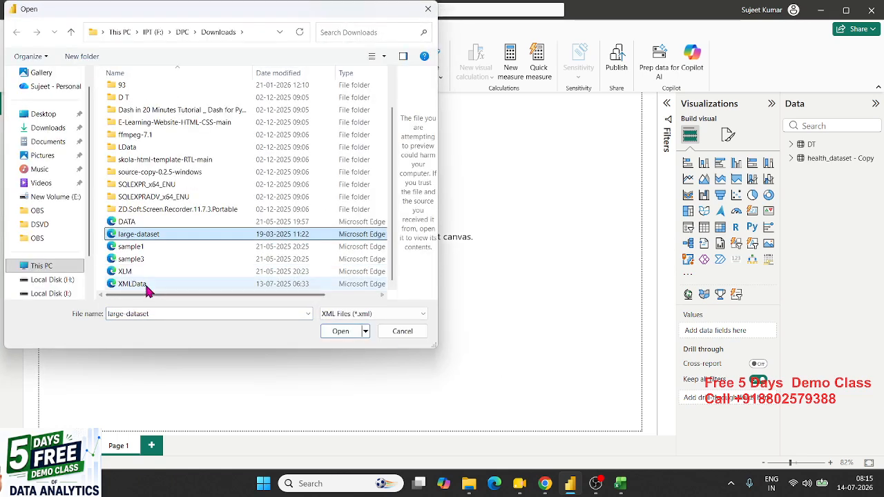
click(148, 285)
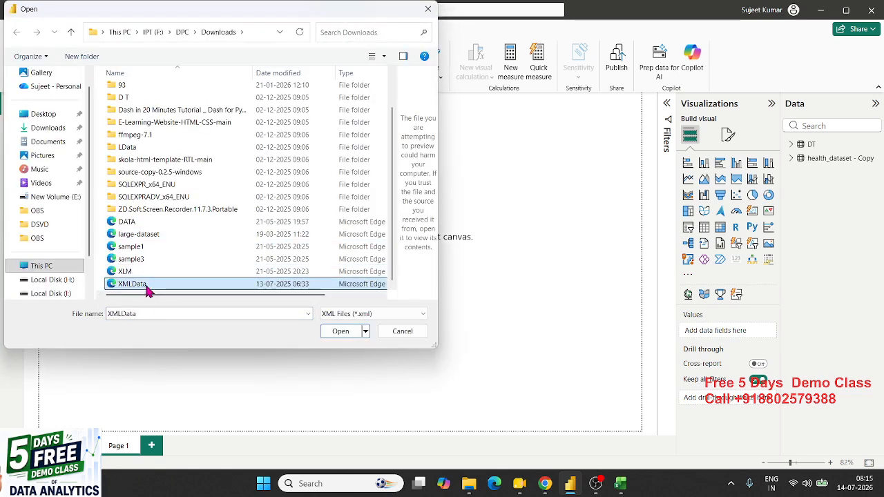
click(336, 336)
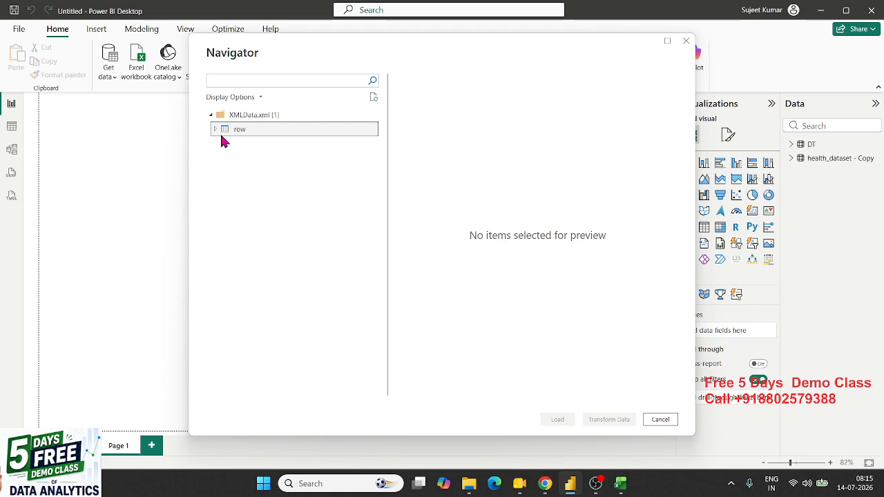
Step: Expand the row node of XMLData.xml, preview its nested row table, and load that table into the model
click(215, 129)
click(246, 147)
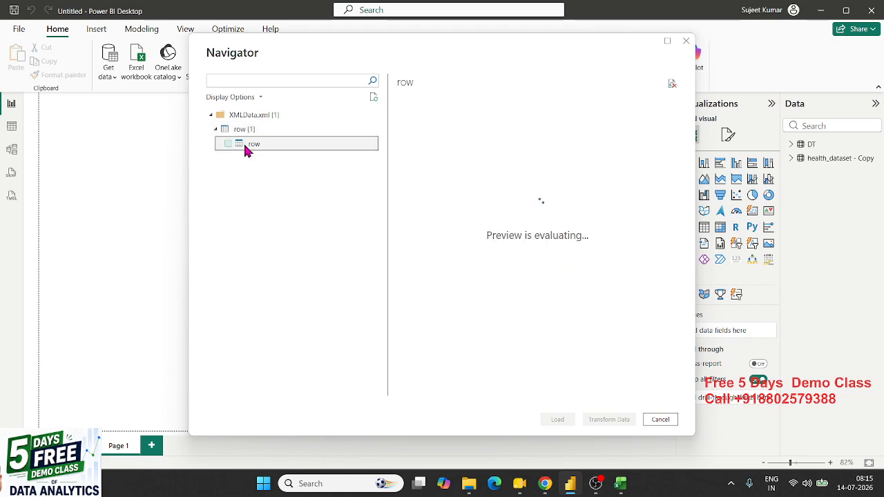
drag(430, 391, 409, 374)
click(228, 146)
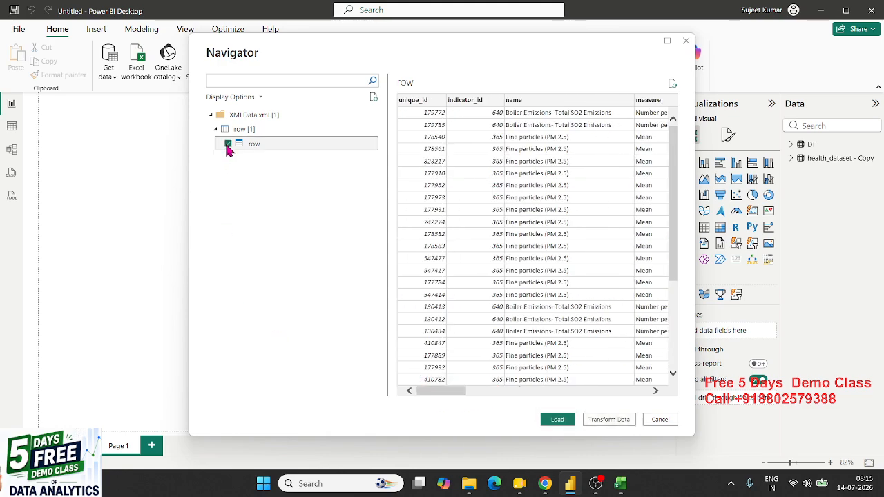
click(558, 420)
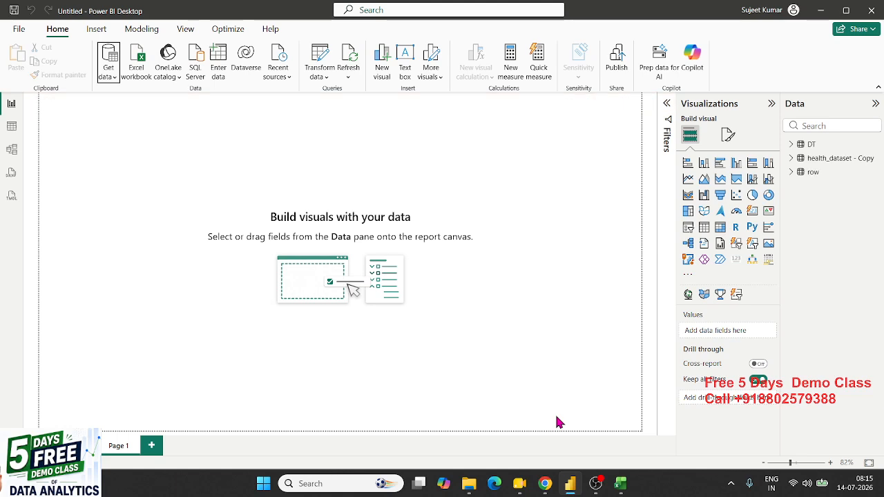
Step: Examine the DT table's rows and its Gender column in Table view, and return to Report view
click(12, 128)
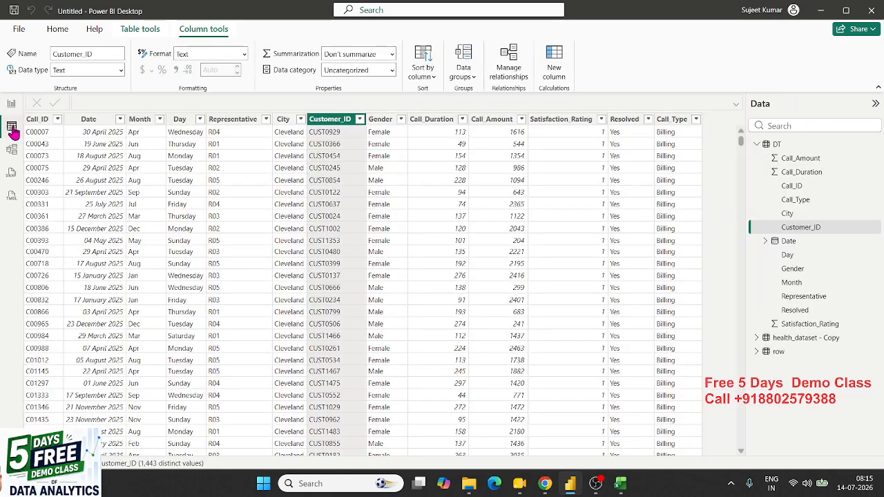
click(287, 220)
click(384, 216)
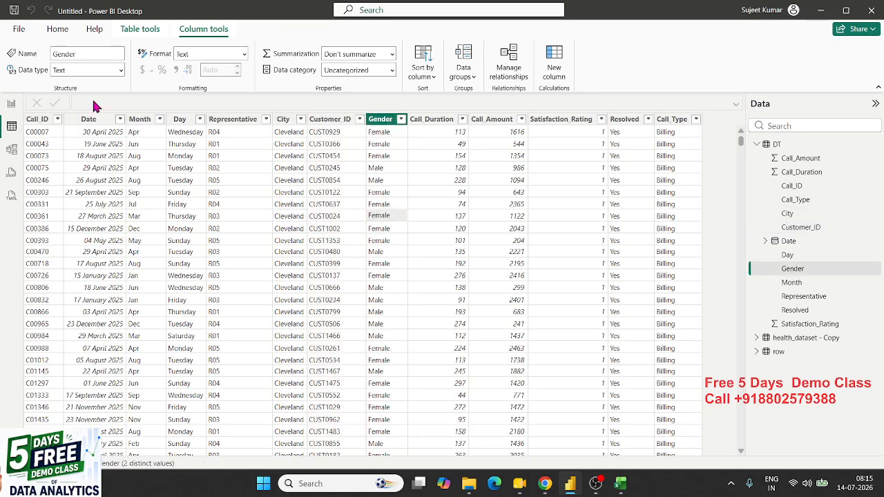
click(12, 105)
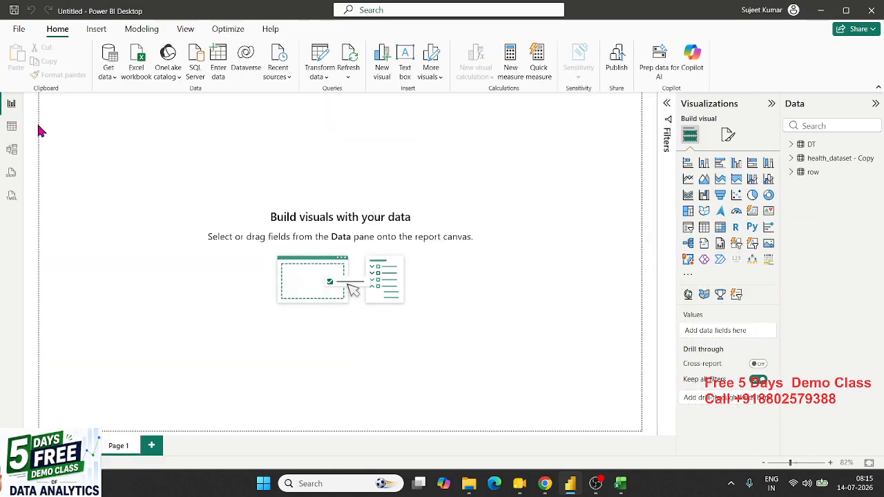
Step: Import the DATA JSON file from DPC > Downloads, using the JSON source from the full Get Data list
click(109, 75)
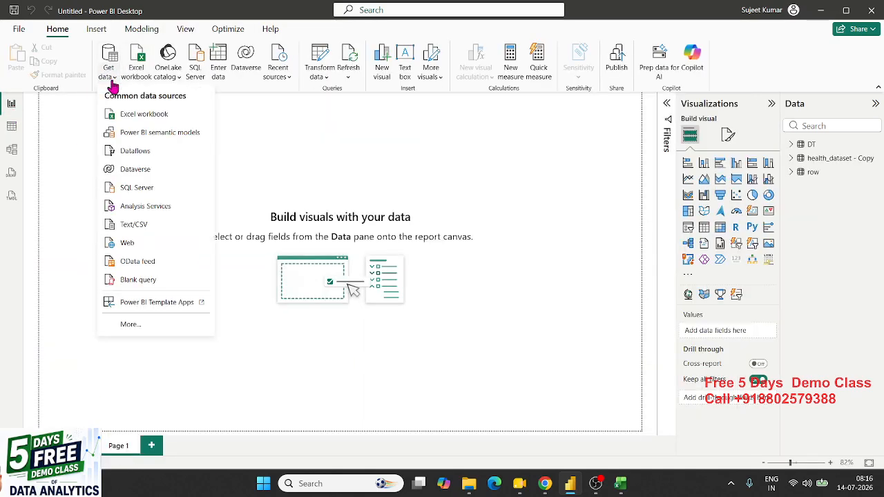
click(131, 324)
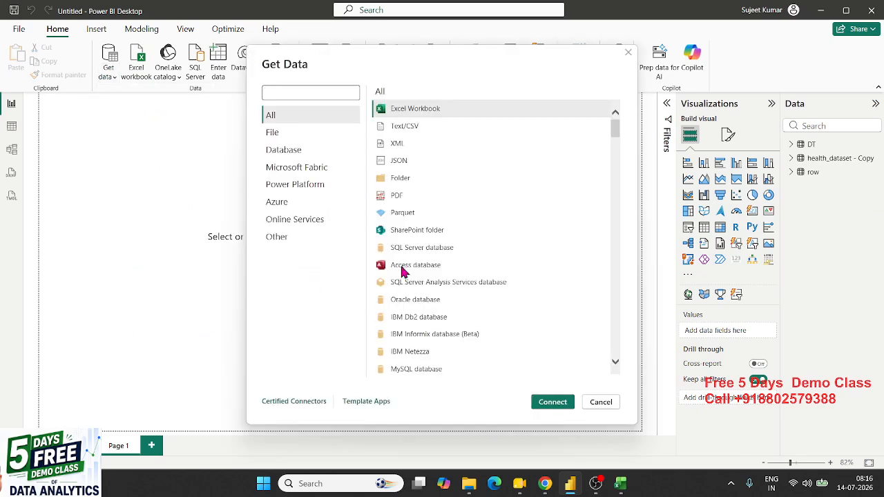
click(404, 161)
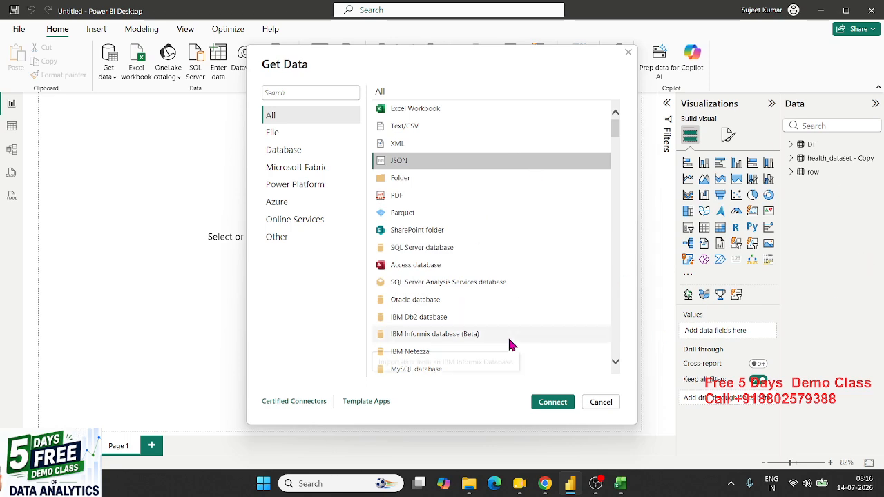
click(545, 406)
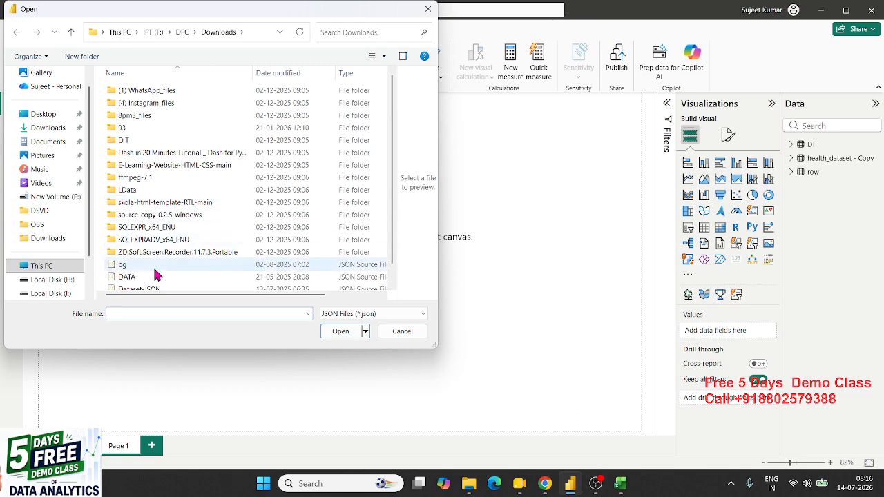
click(145, 276)
scroll(145, 277, down, 1)
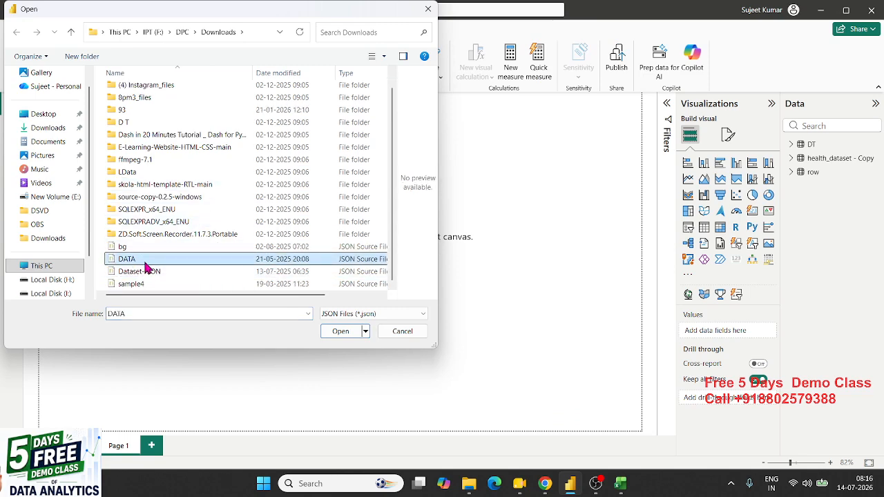
click(341, 331)
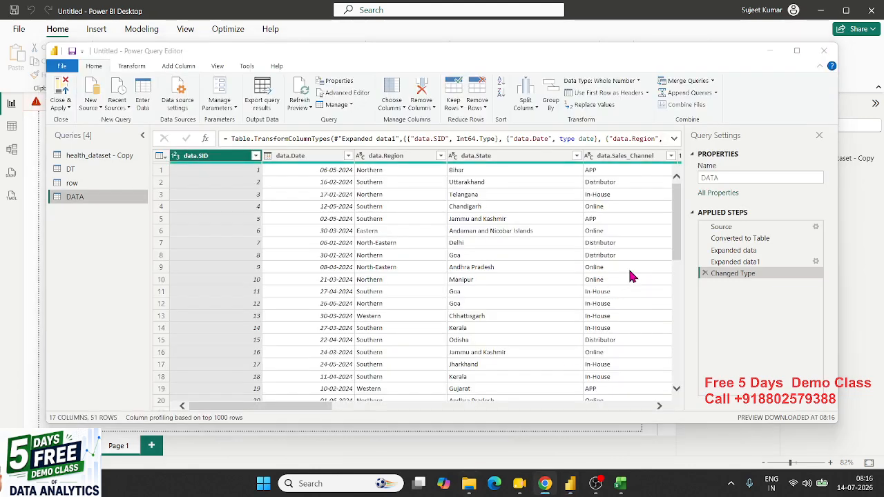
Step: Close Power Query Editor, applying the DATA query to the model, and return to Report view
drag(680, 232, 679, 183)
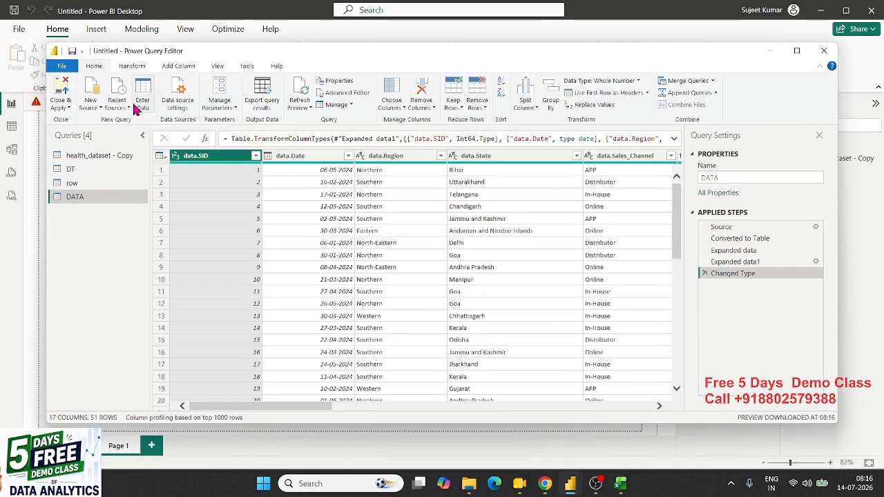
click(61, 91)
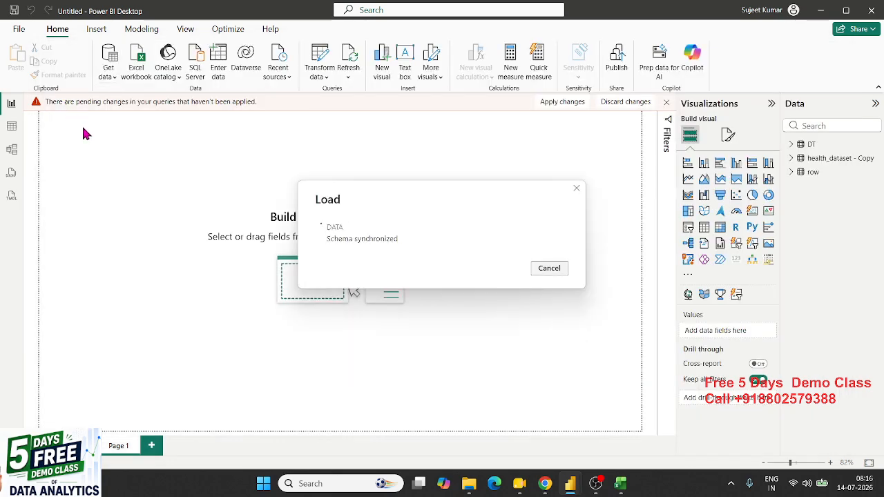
click(11, 130)
click(11, 105)
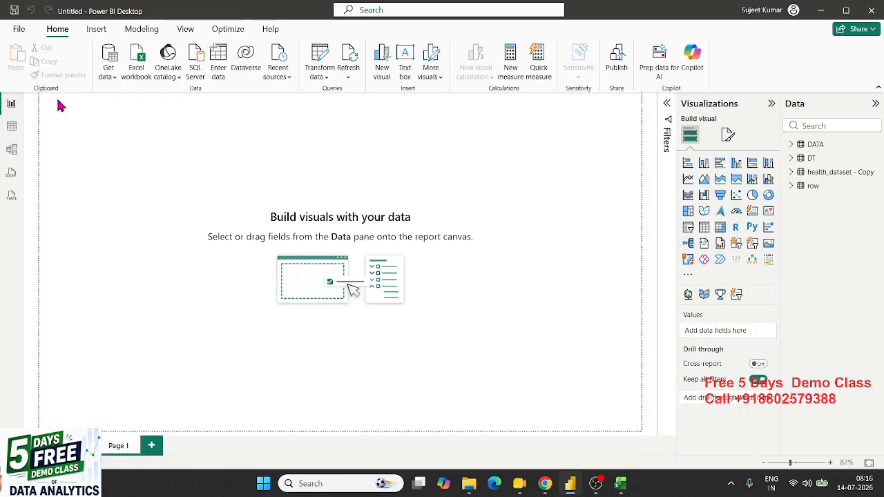
Step: Review the File category of the full Get Data source list and choose Folder as the source
click(116, 81)
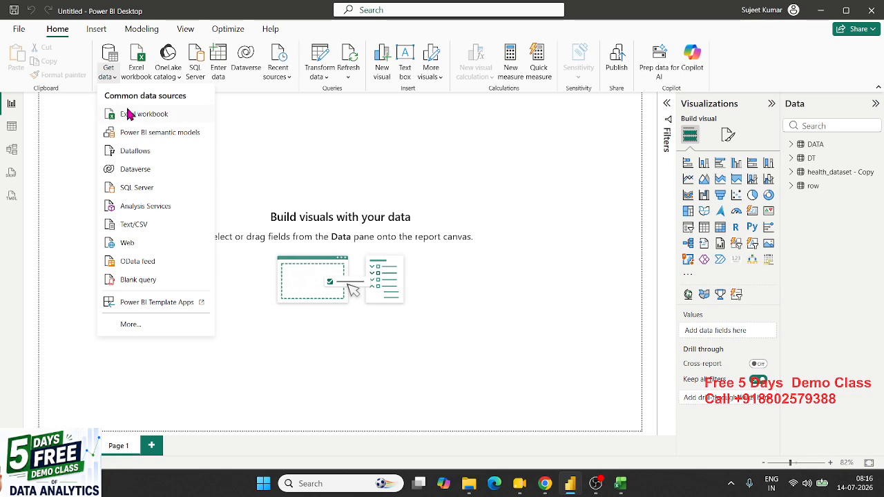
click(131, 325)
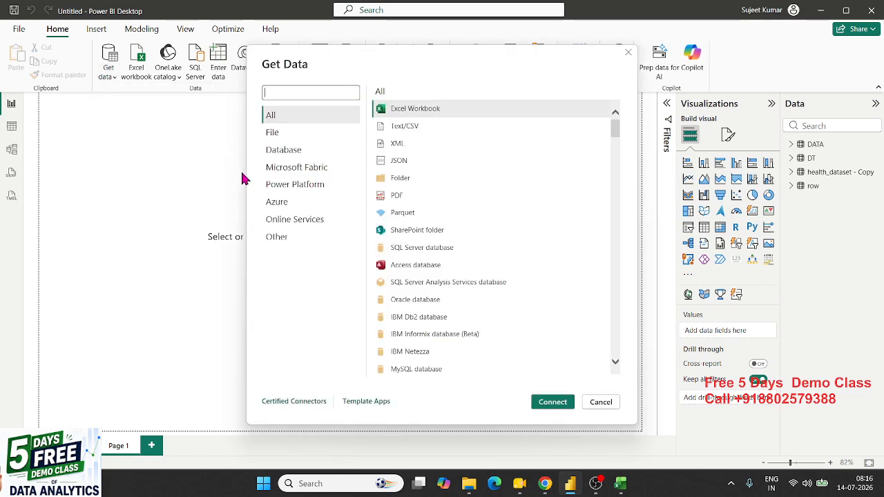
click(354, 136)
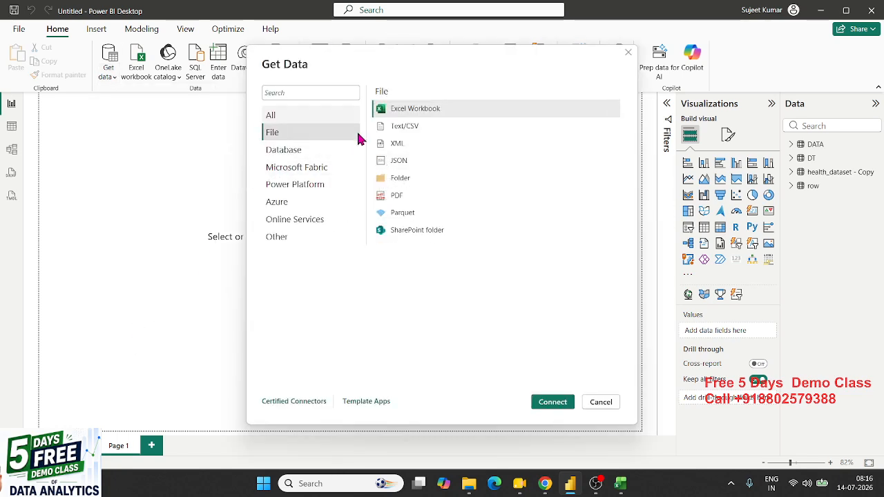
click(400, 161)
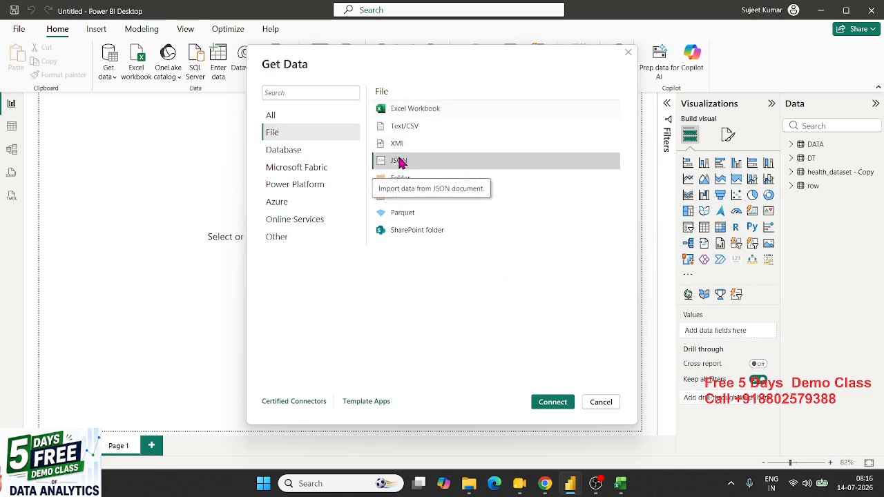
click(454, 150)
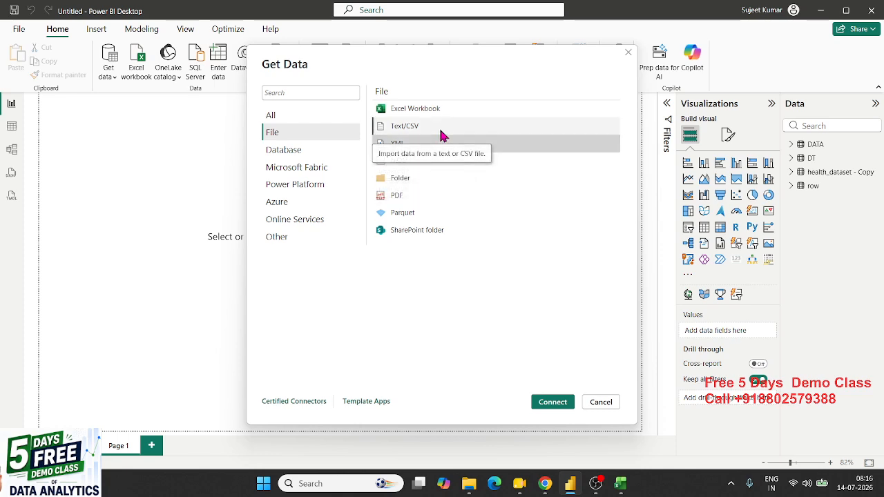
click(442, 131)
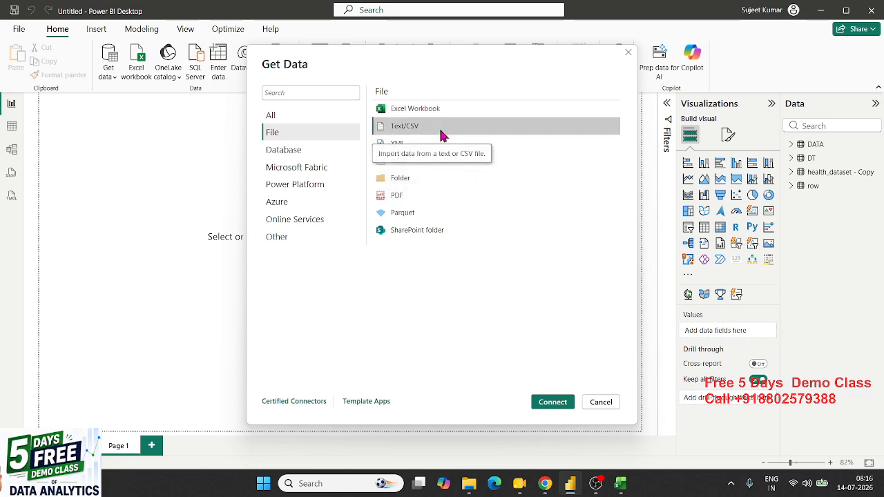
click(434, 112)
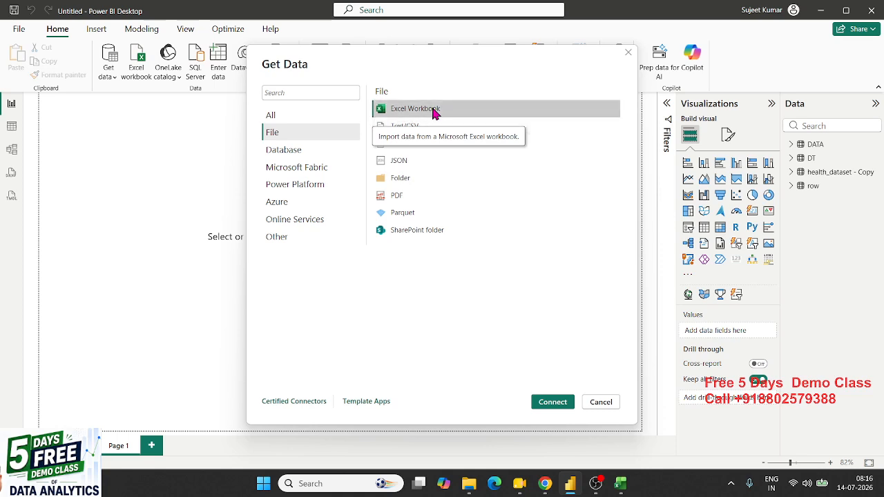
click(404, 183)
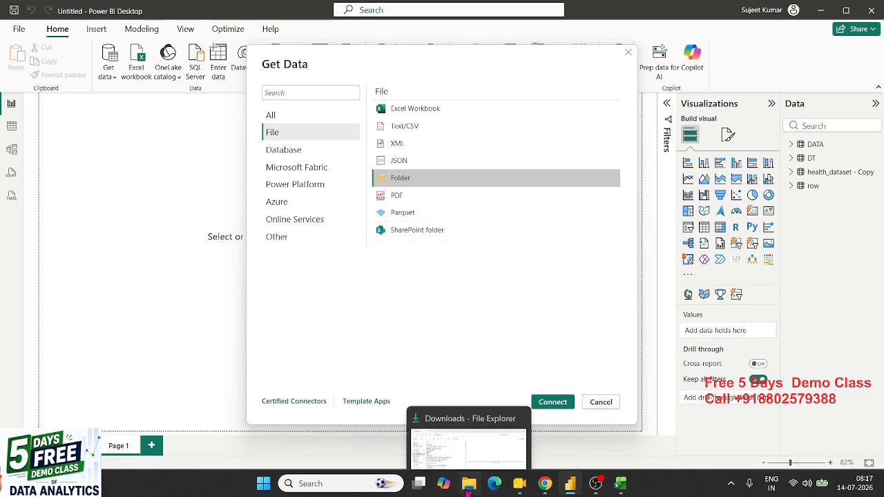
Step: Switch to File Explorer, maximize the This PC window, and open New Volume (E:)
mouse_move(473, 491)
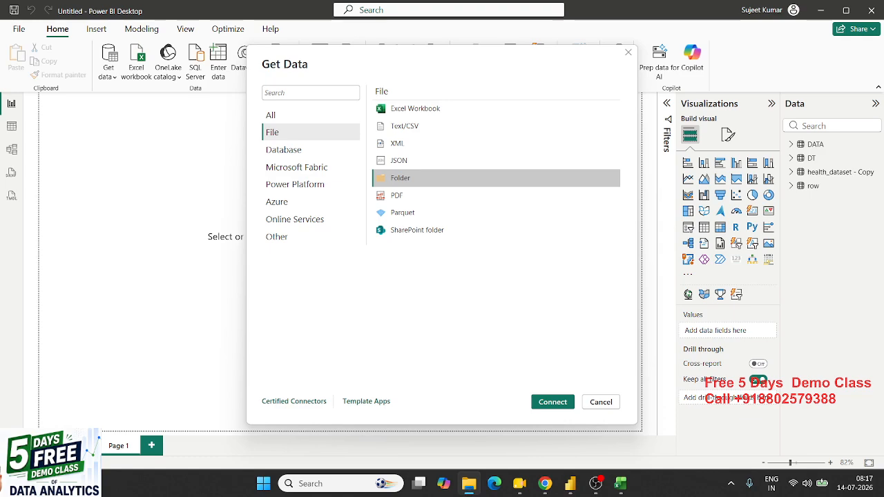
drag(883, 164, 434, 105)
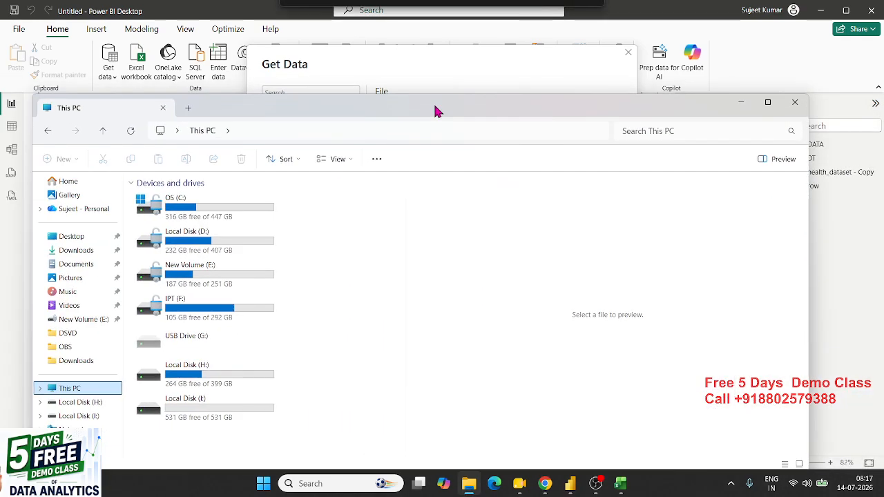
double_click(434, 105)
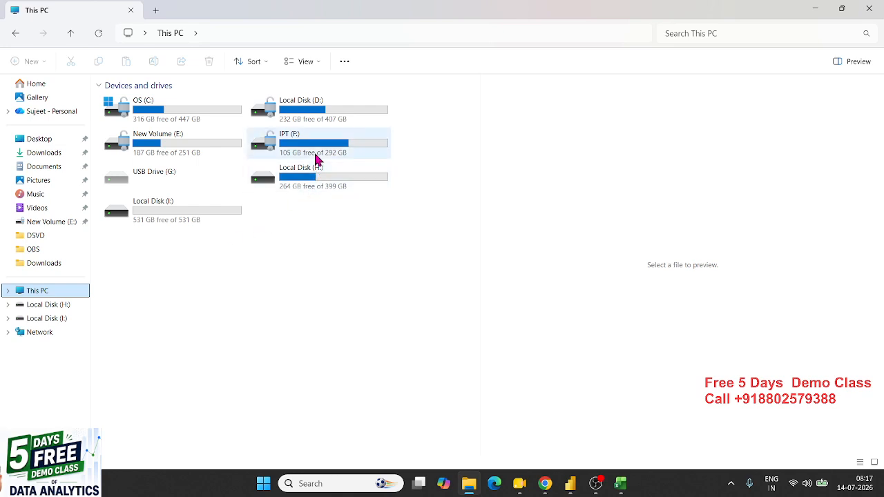
click(220, 150)
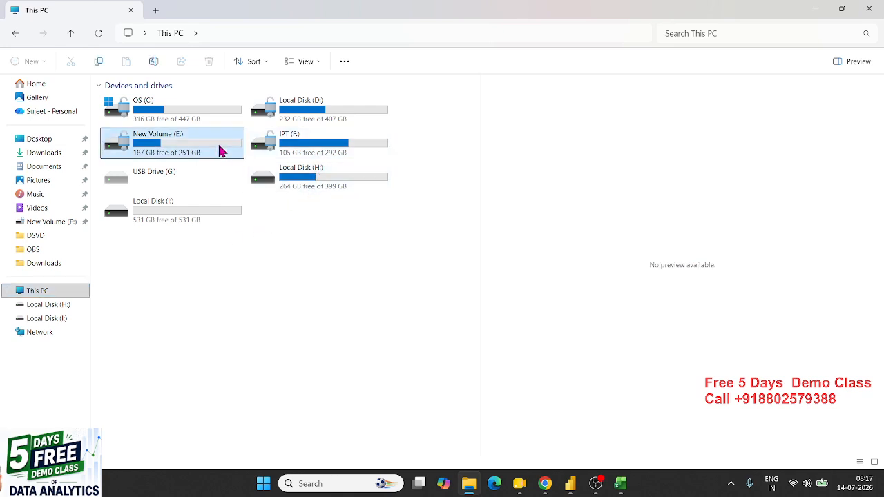
double_click(209, 151)
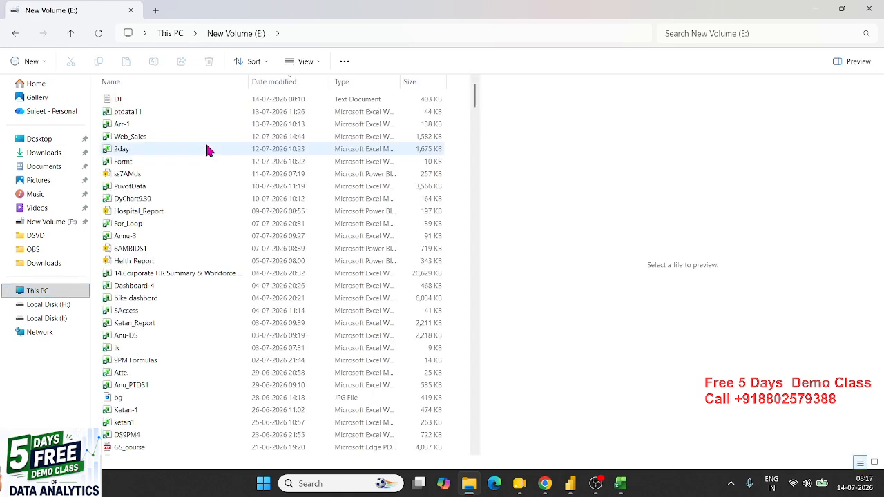
Step: Open the D T folder on New Volume (E:) and review its numbered Excel workbooks
scroll(268, 287, down, 5)
scroll(268, 286, down, 20)
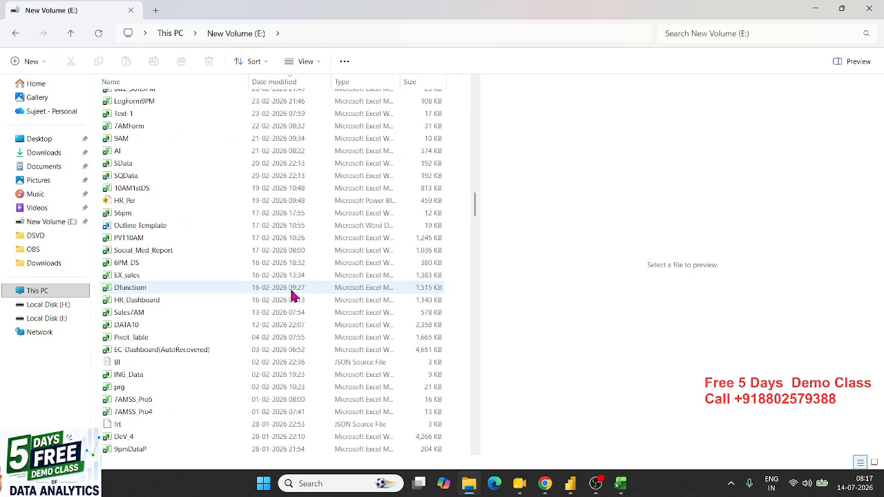
scroll(306, 290, down, 20)
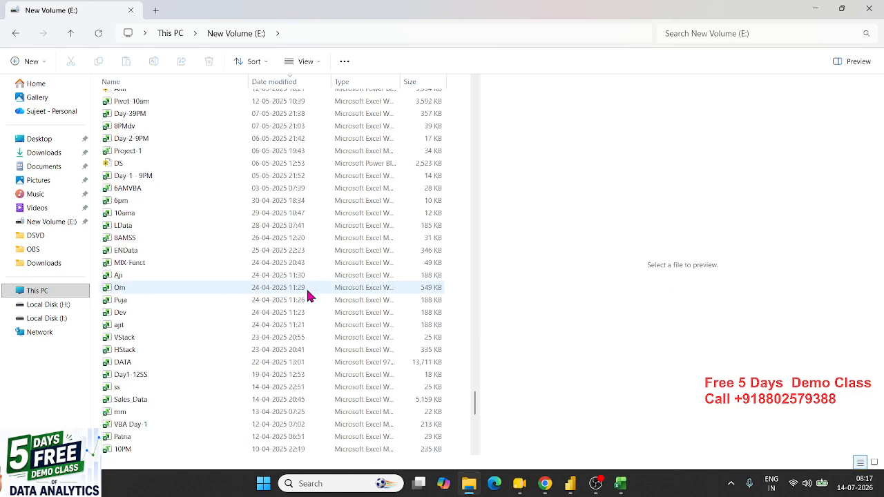
double_click(119, 387)
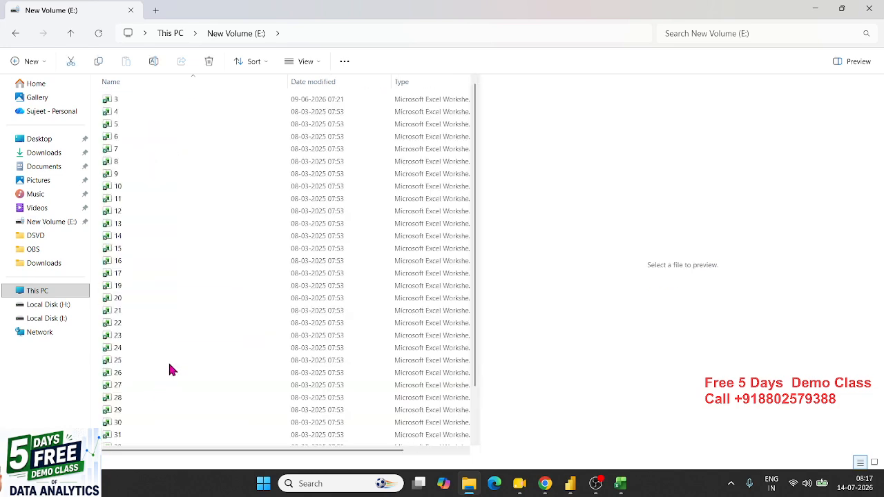
scroll(193, 284, down, 2)
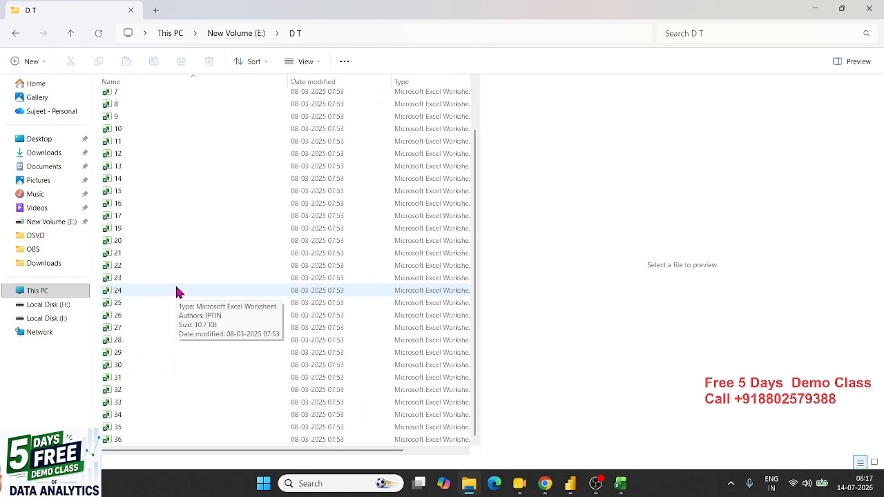
scroll(175, 286, up, 2)
scroll(175, 286, down, 2)
scroll(177, 285, up, 2)
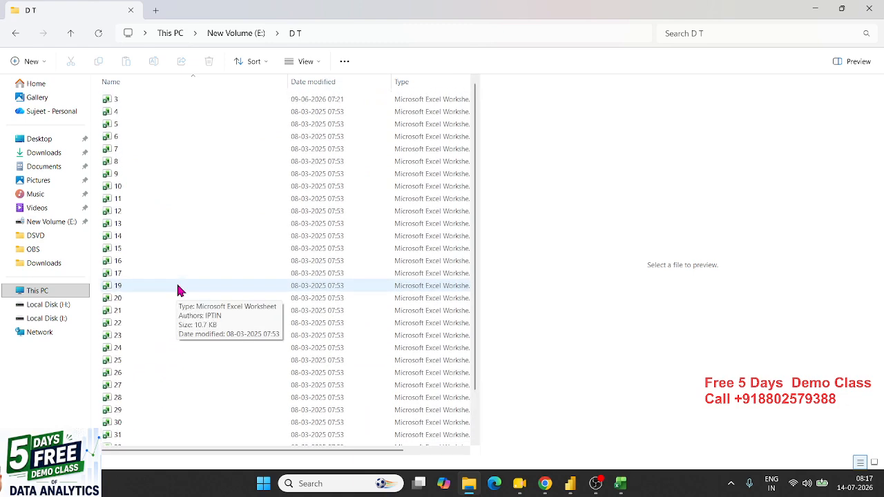
Step: Open workbooks 6 and 7 from the D T folder in turn, inspect their monthly data by name, and close each one
click(178, 137)
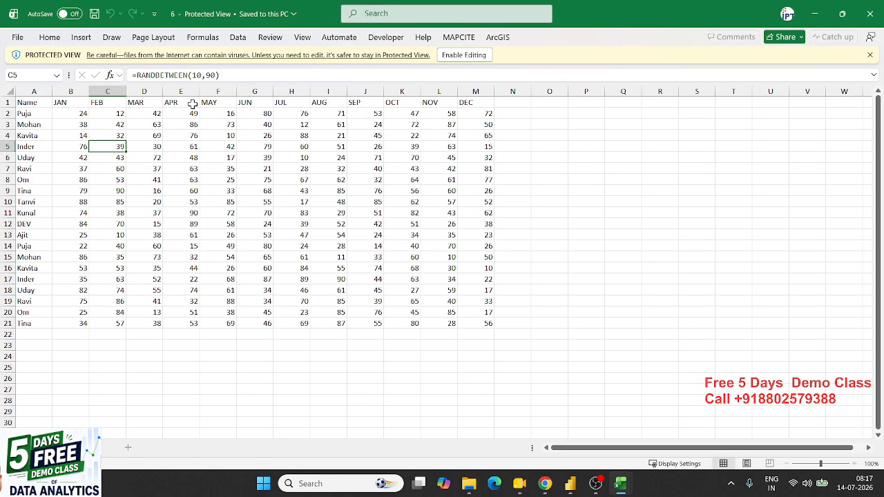
drag(24, 102, 484, 326)
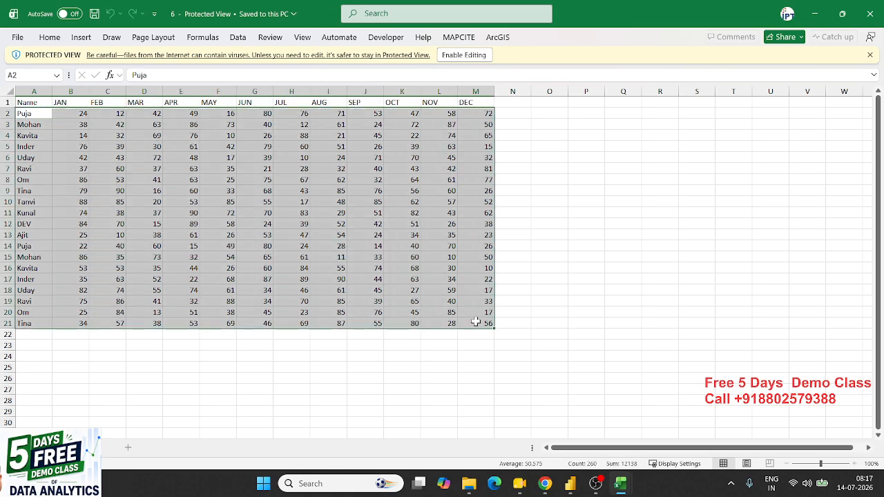
click(870, 14)
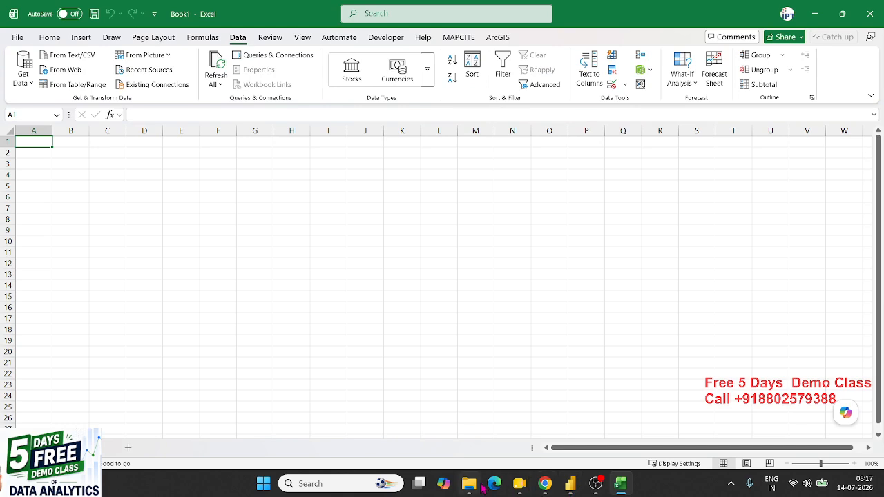
mouse_move(469, 484)
click(469, 461)
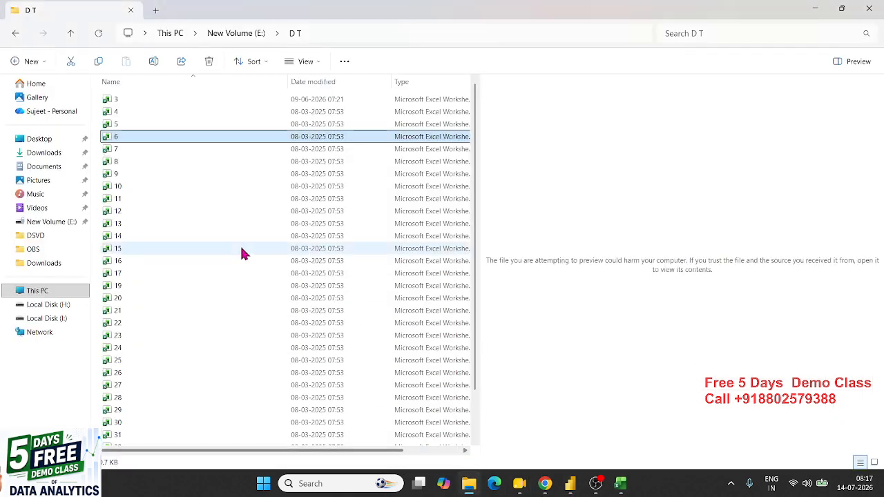
click(179, 153)
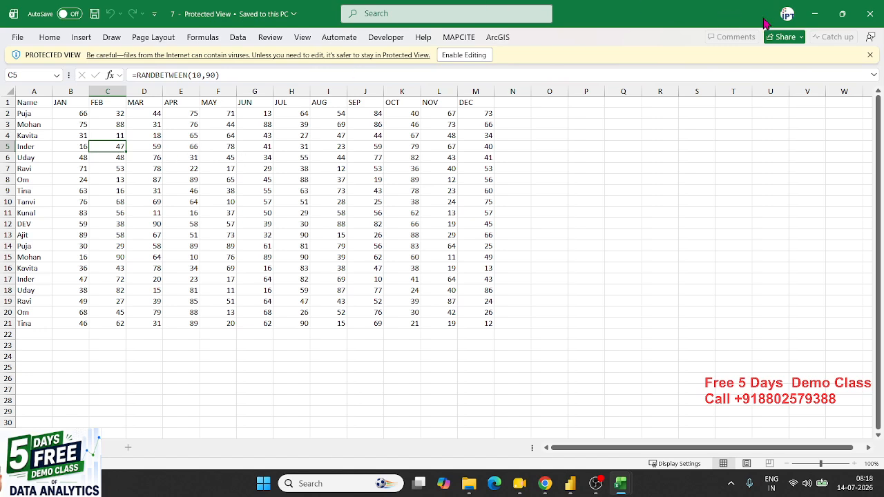
click(870, 15)
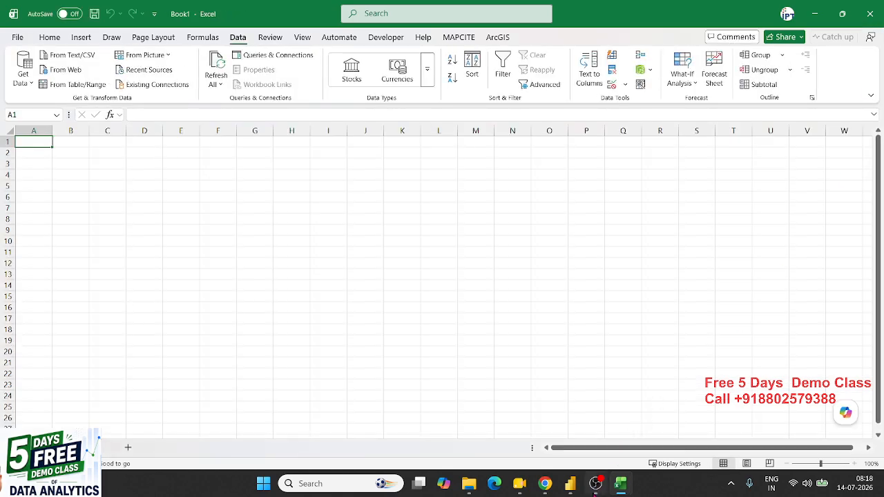
Step: Switch back to Power BI Desktop and connect to the Folder source with the folder path E:\D T
click(570, 483)
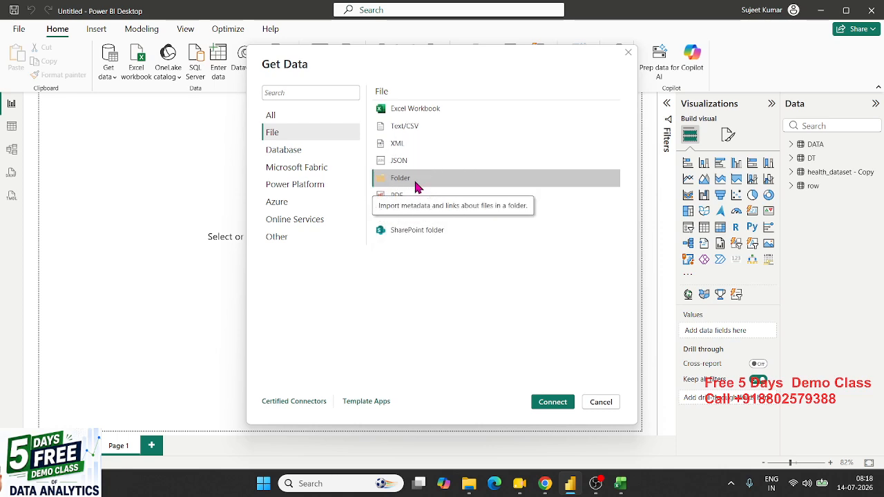
click(549, 405)
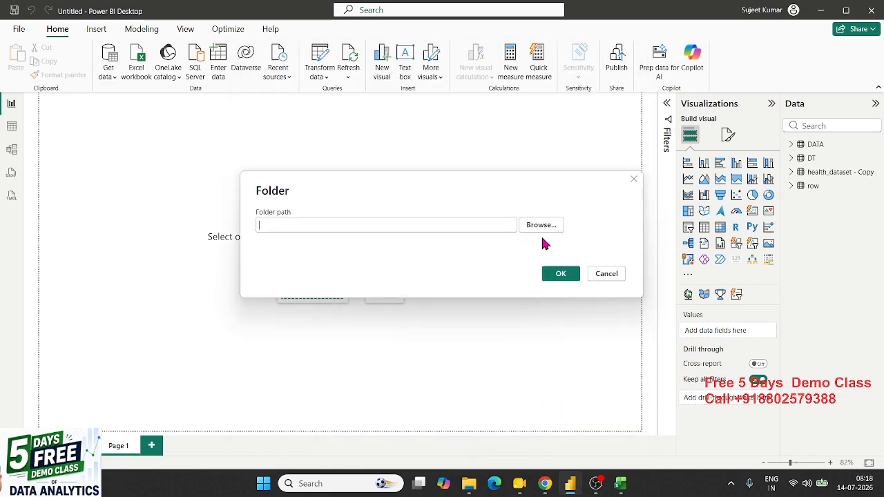
click(542, 227)
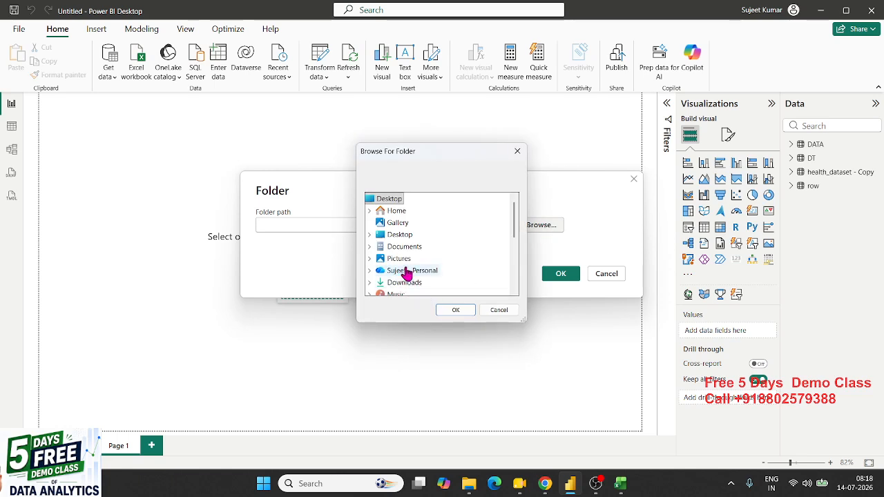
drag(513, 233, 508, 273)
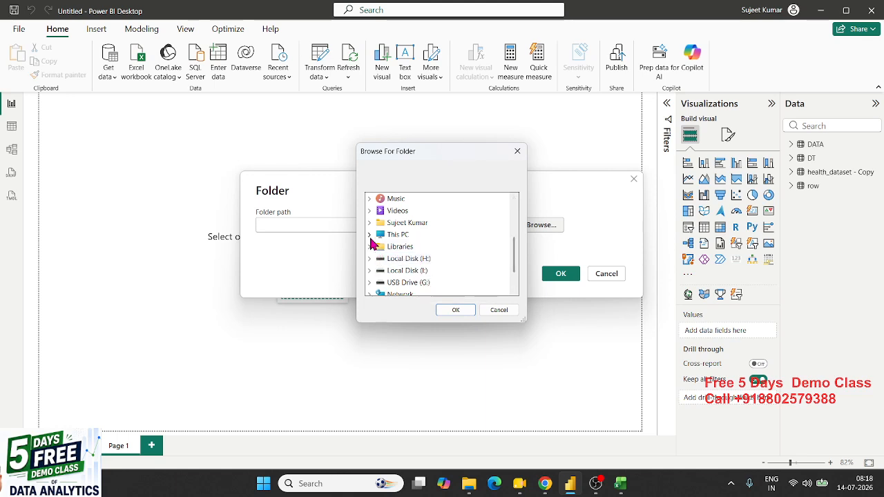
click(370, 237)
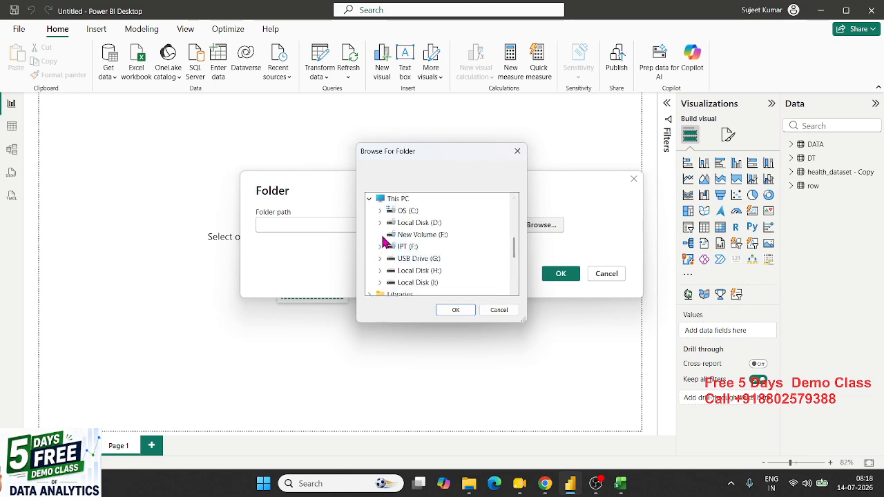
click(380, 235)
click(415, 223)
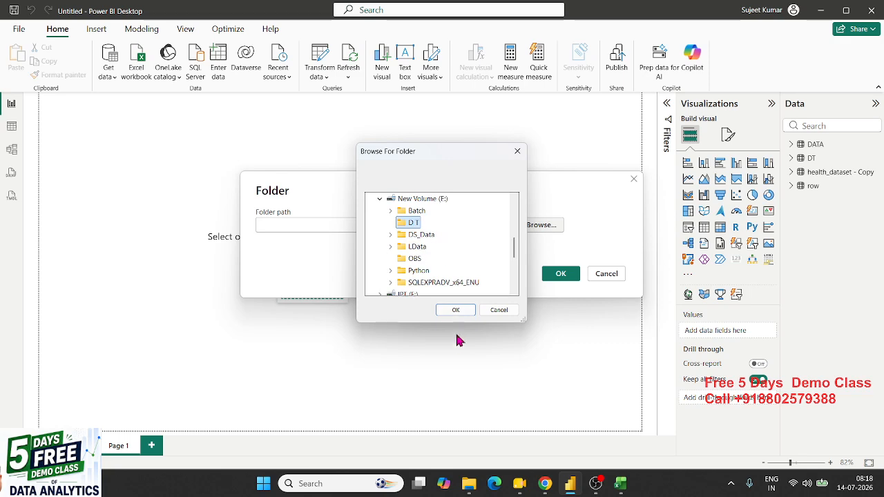
click(452, 309)
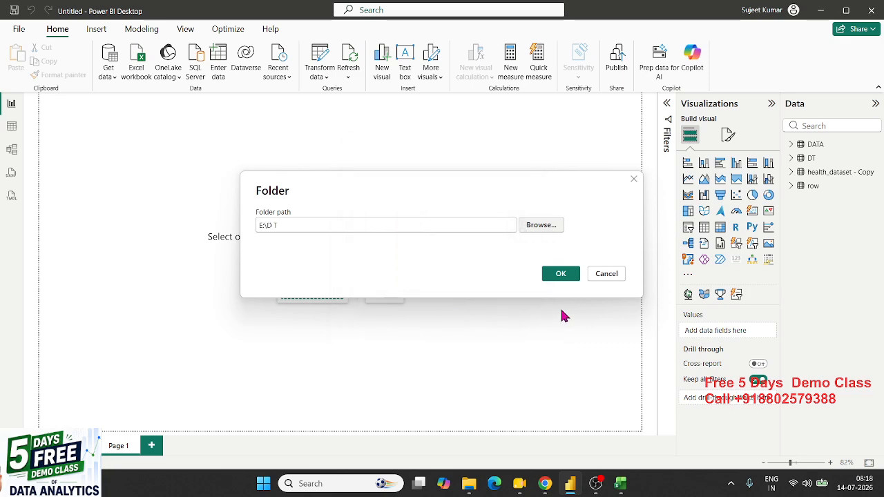
click(558, 275)
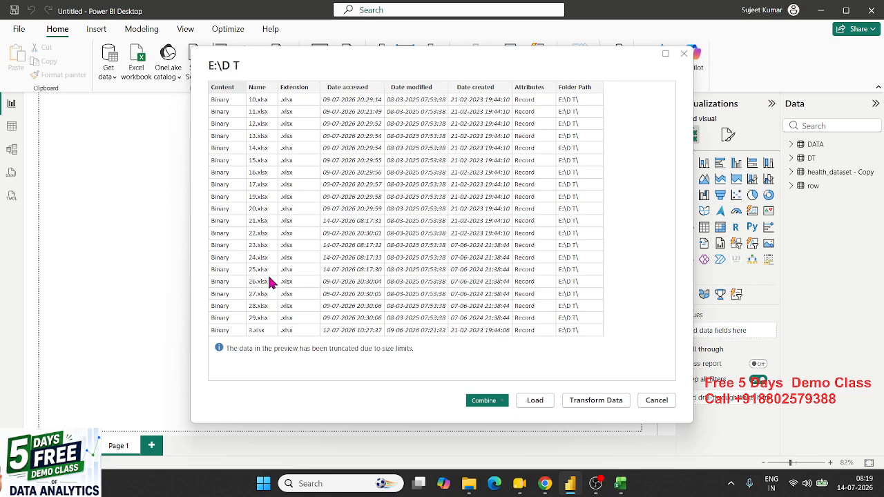
Step: Choose Combine & Load for the folder's files, with 4.xlsx as the sample file and Sheet1 as the object to extract
click(503, 402)
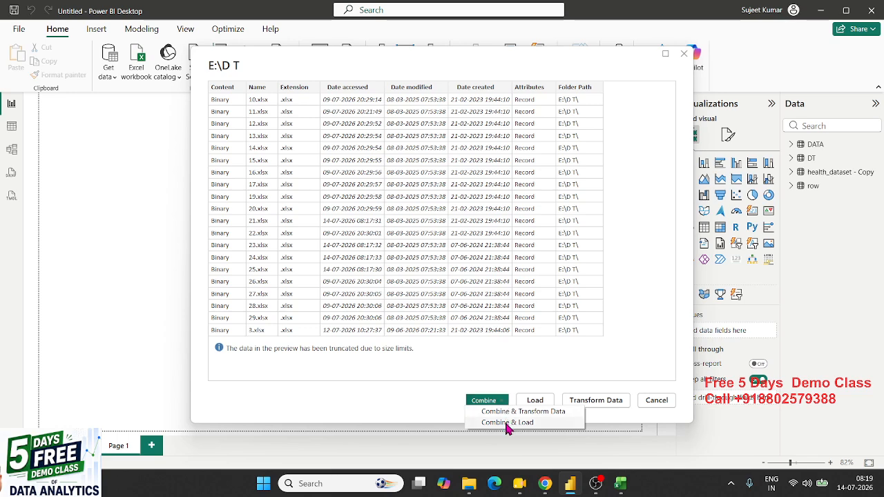
click(507, 422)
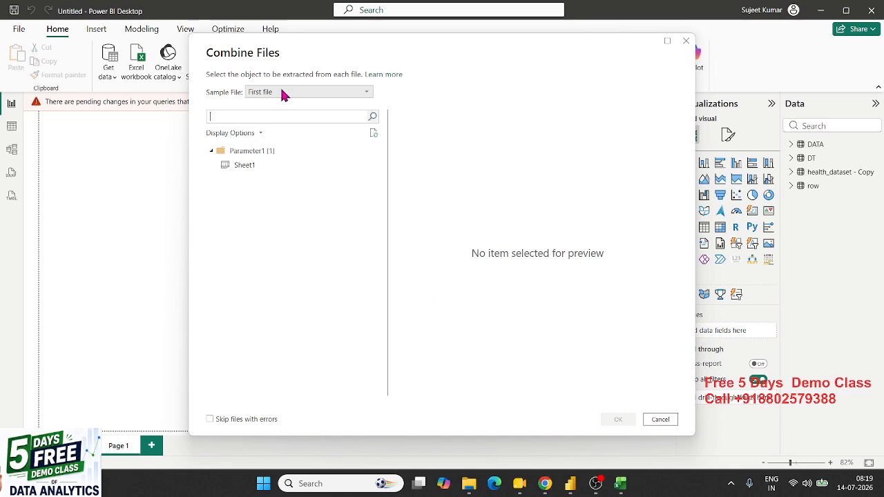
click(281, 92)
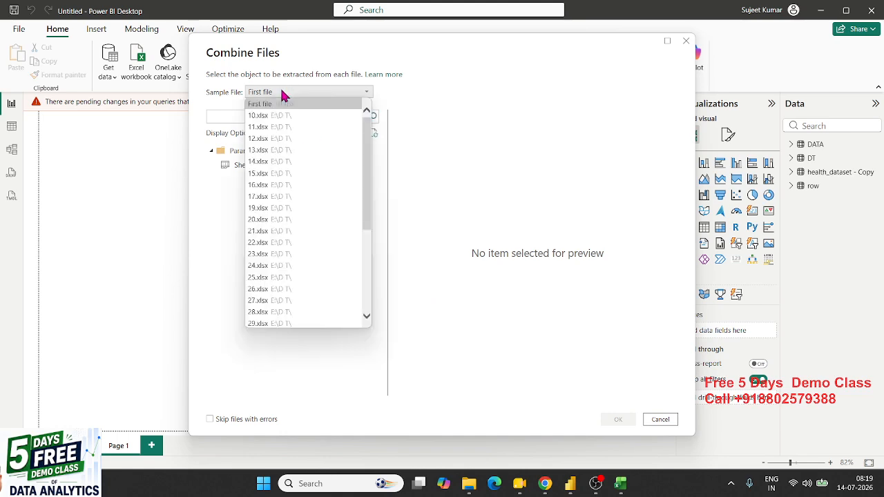
drag(372, 149, 367, 292)
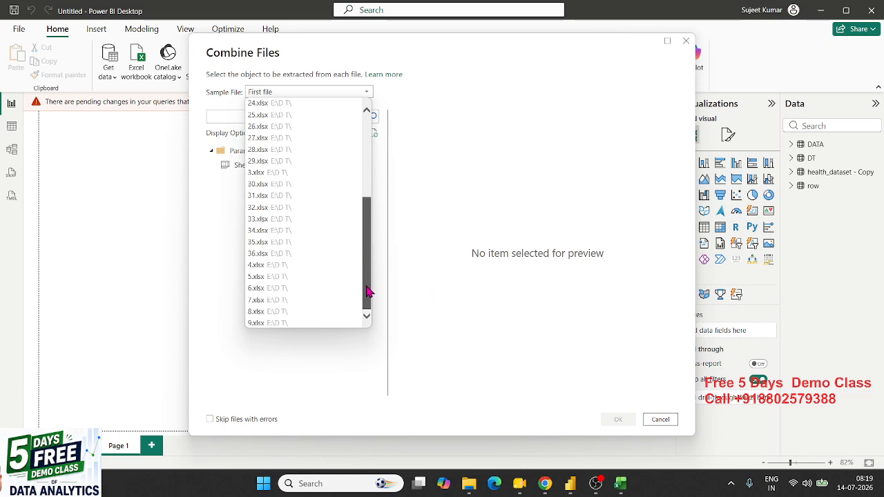
click(263, 267)
click(245, 169)
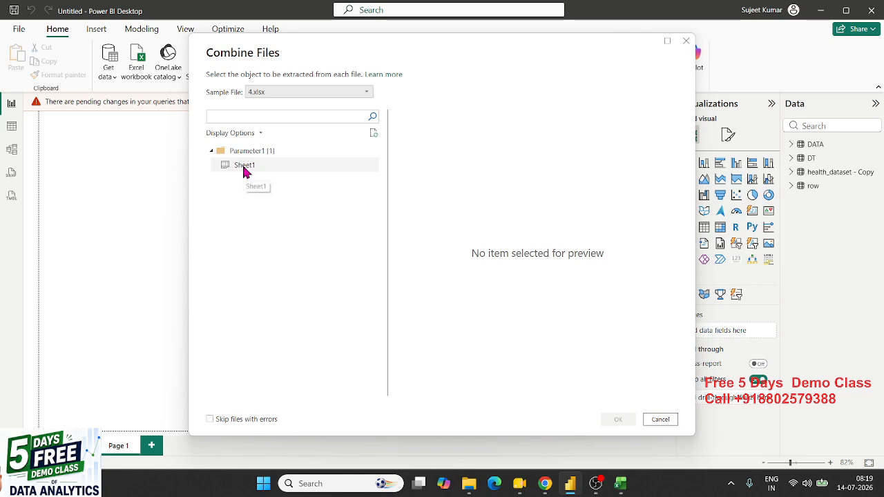
Step: Check the Sheet1 preview, turn on skipping files with errors, and load the combined files into the model
drag(495, 392, 393, 389)
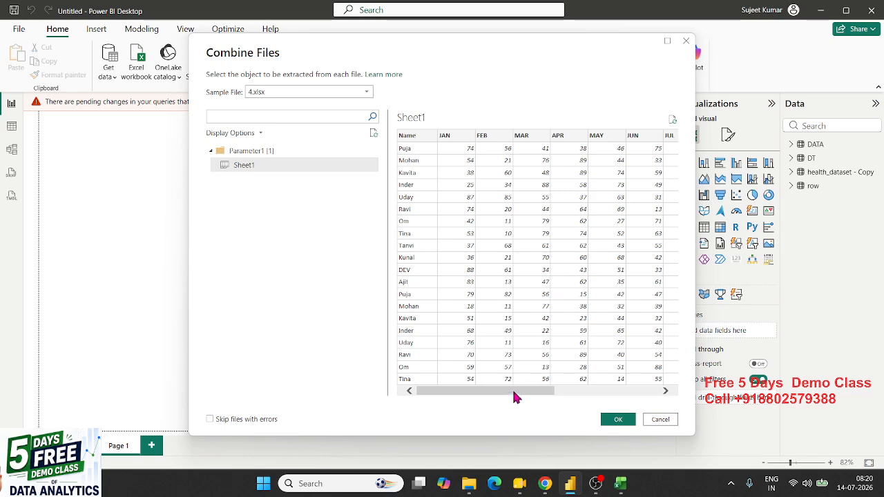
drag(512, 391, 458, 387)
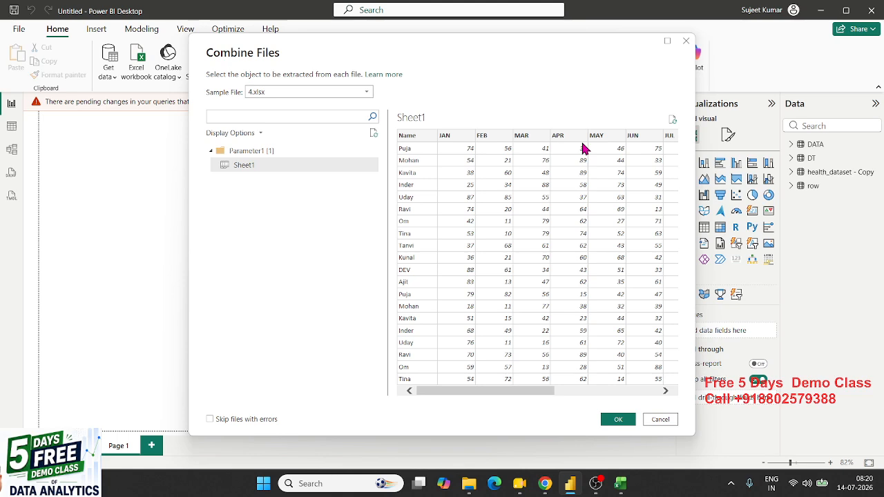
click(222, 422)
click(618, 419)
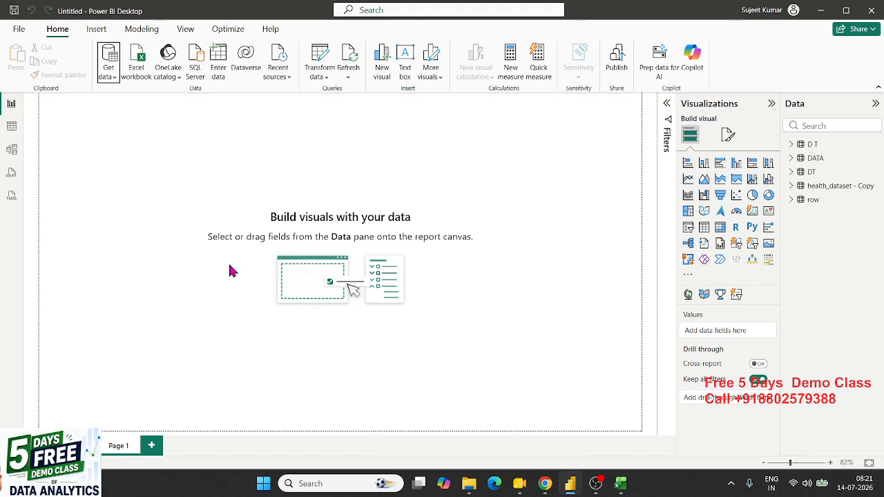
Step: Display the combined D T table in Table view, collapsing the DT table's field list
click(11, 126)
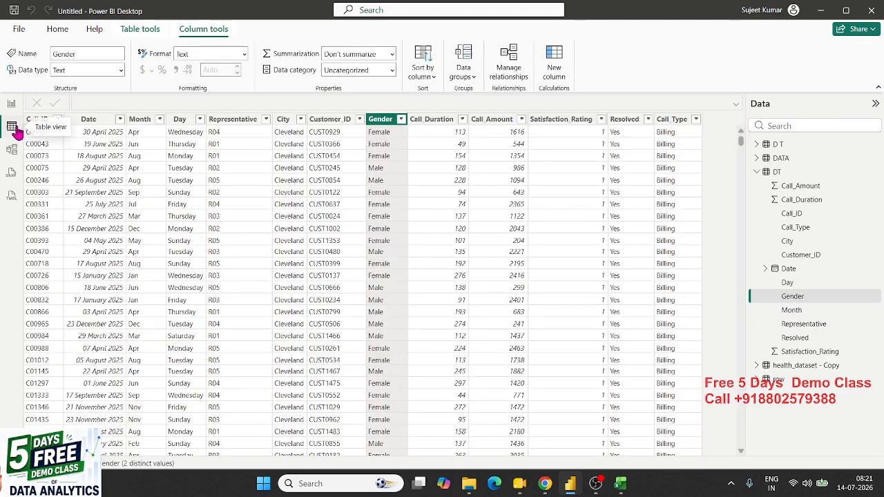
click(757, 171)
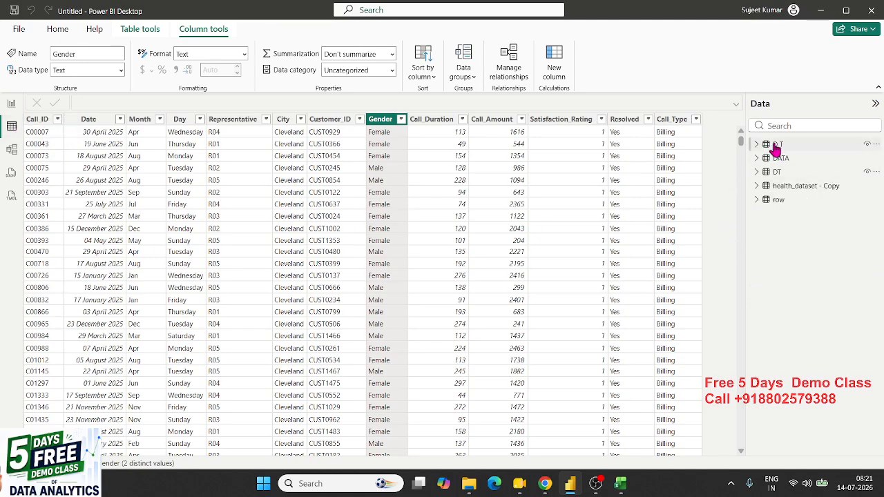
click(776, 146)
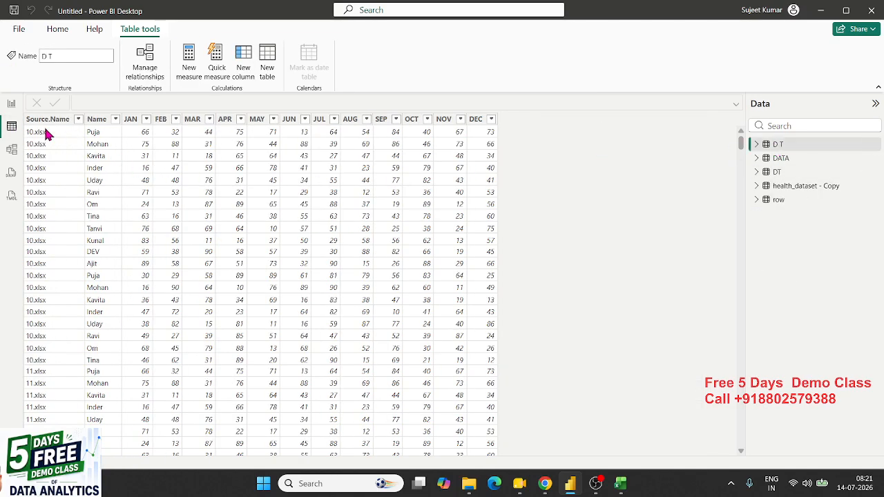
Step: Examine the combined D T table's rows by source workbook, from 10.xlsx through 9.xlsx and back up to 4.xlsx
click(48, 133)
click(273, 275)
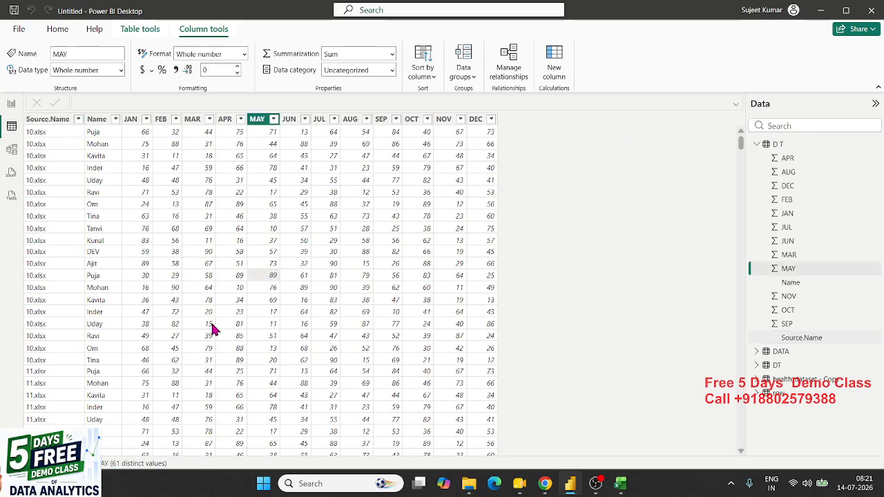
click(32, 371)
scroll(188, 376, down, 4)
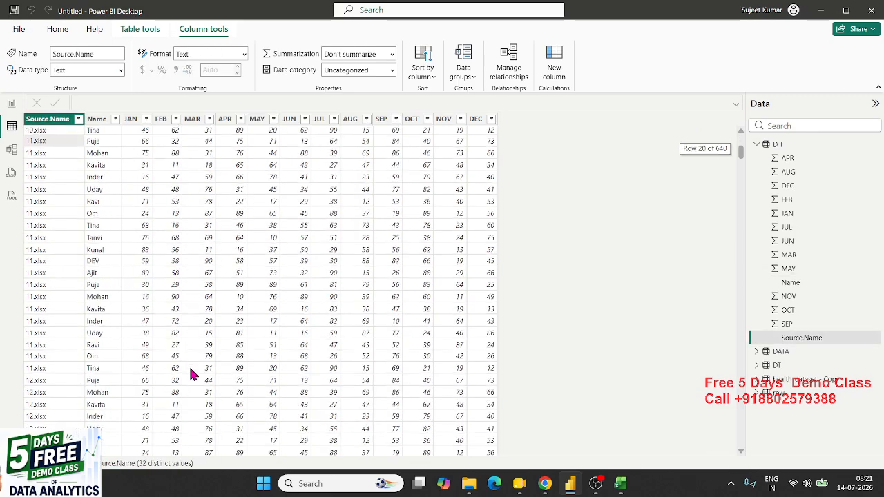
scroll(49, 332, down, 11)
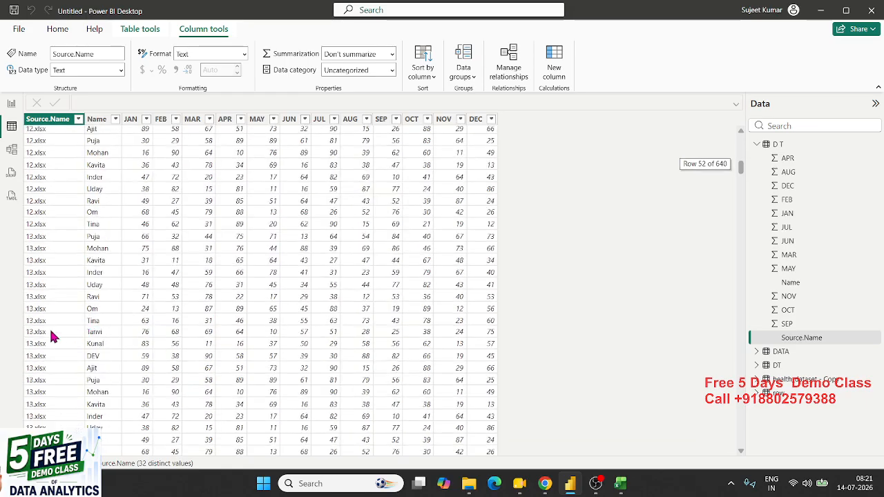
scroll(49, 328, down, 20)
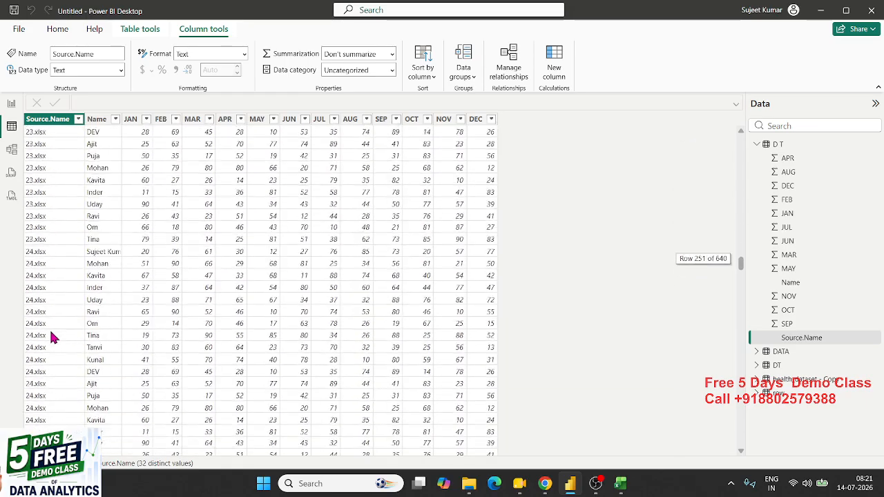
scroll(49, 329, down, 20)
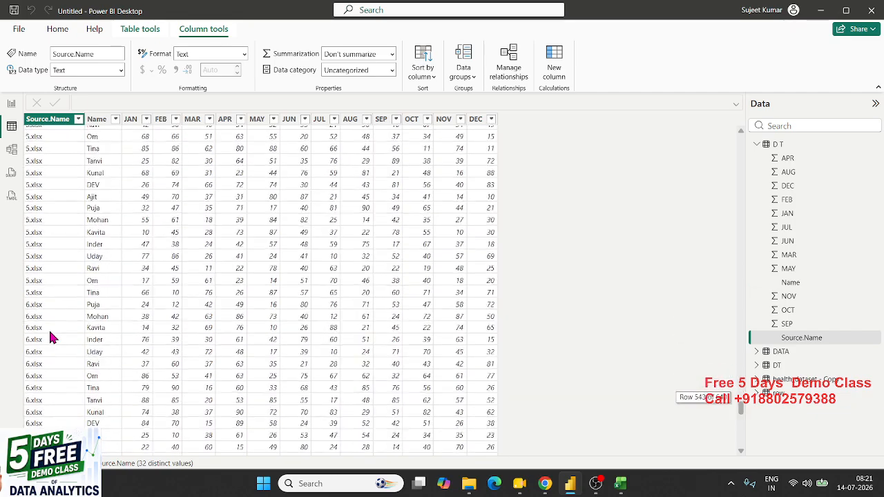
scroll(52, 337, down, 1)
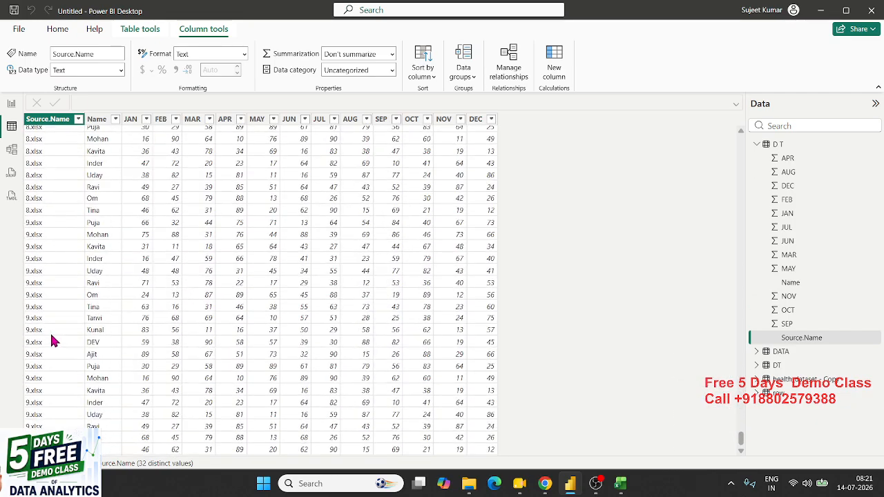
scroll(53, 337, up, 20)
scroll(54, 339, up, 14)
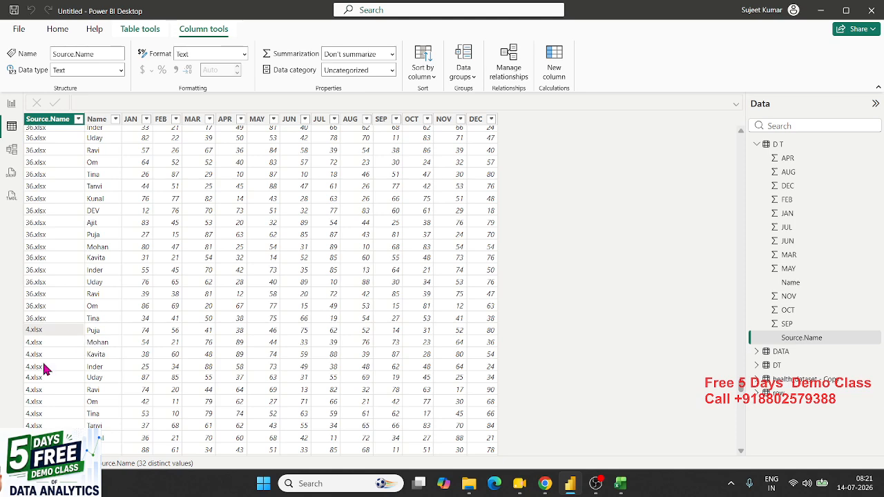
Step: Switch to File Explorer, duplicate workbook 36 in the D T folder and rename the copy 37
mouse_move(469, 484)
click(467, 453)
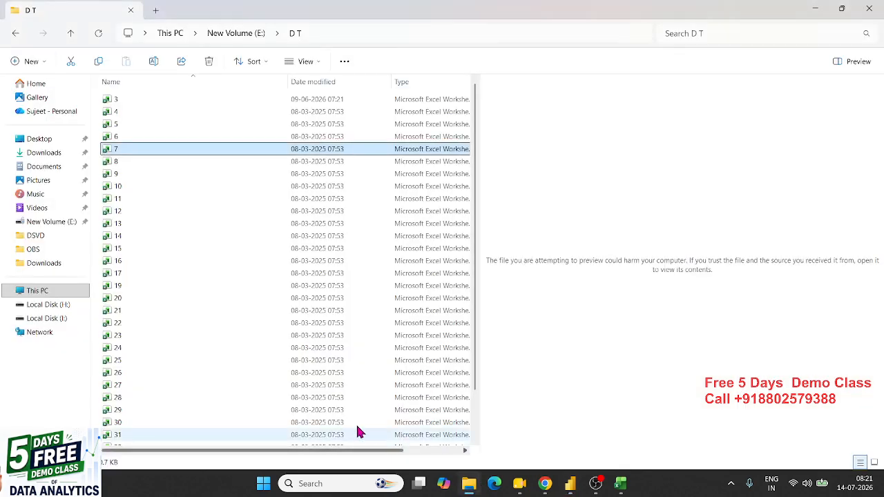
scroll(415, 353, down, 3)
click(184, 441)
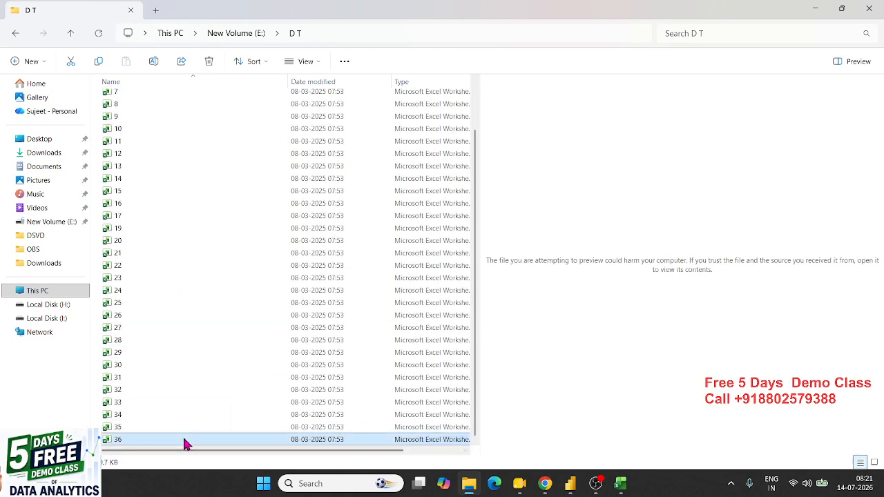
key(ctrl+v)
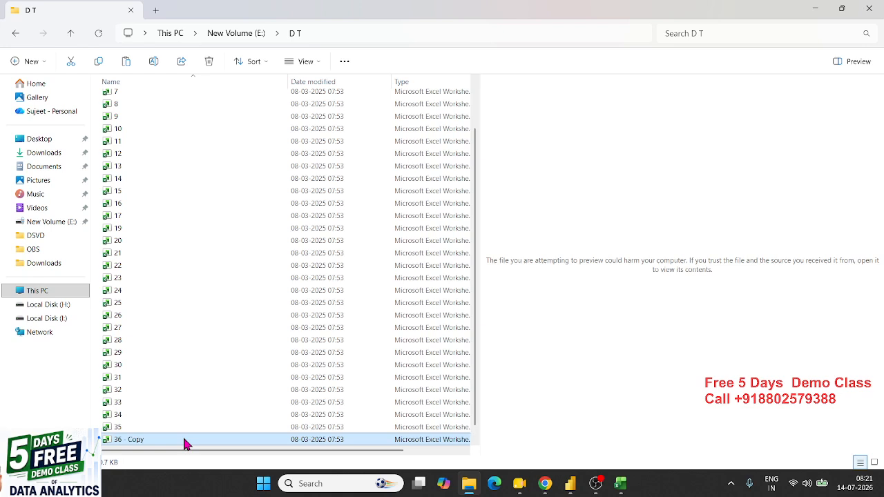
key(F2)
text(37)
key(Return)
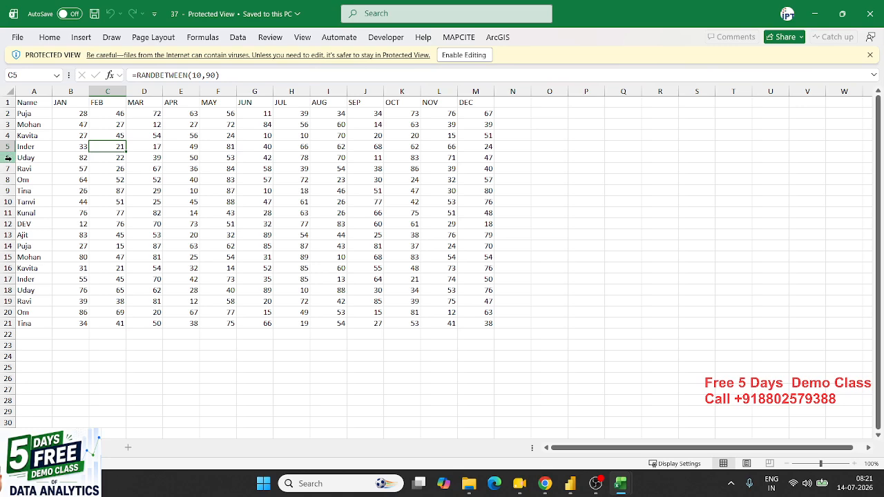
Step: Open workbook 37 in Excel with editing enabled and delete its JAN column
click(78, 87)
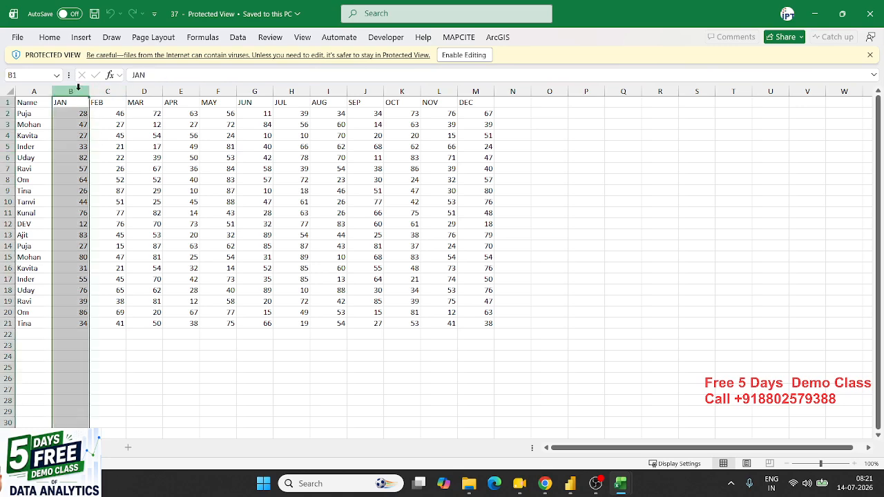
click(456, 55)
click(70, 131)
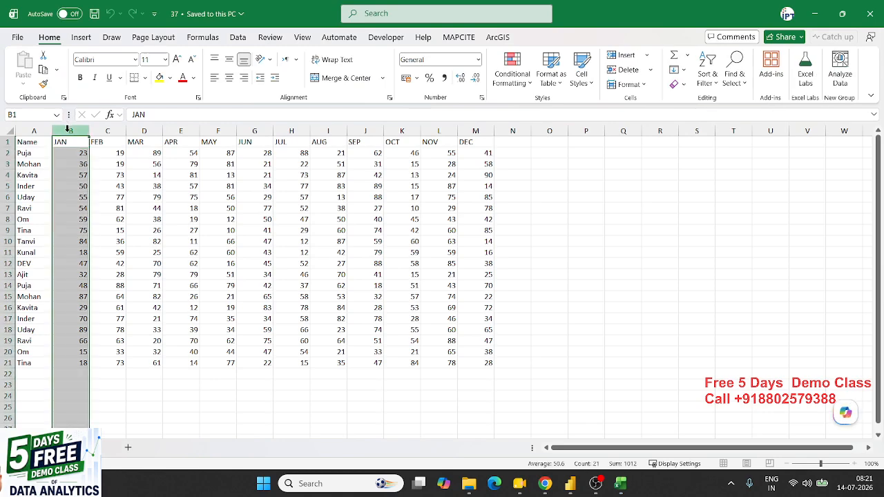
key(ctrl+minus)
Step: Add a Total column in column M that sums each person's FEB to DEC values down to row 21, saving and closing the workbook
click(487, 143)
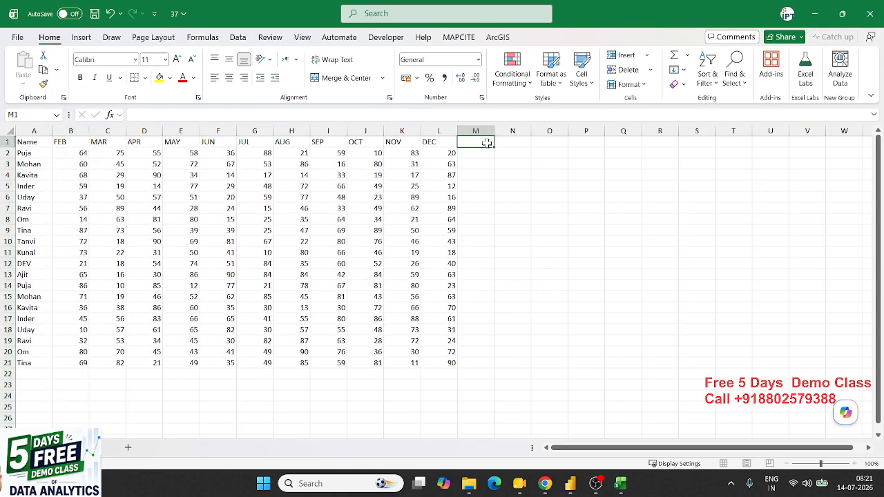
text(Total)
key(Return)
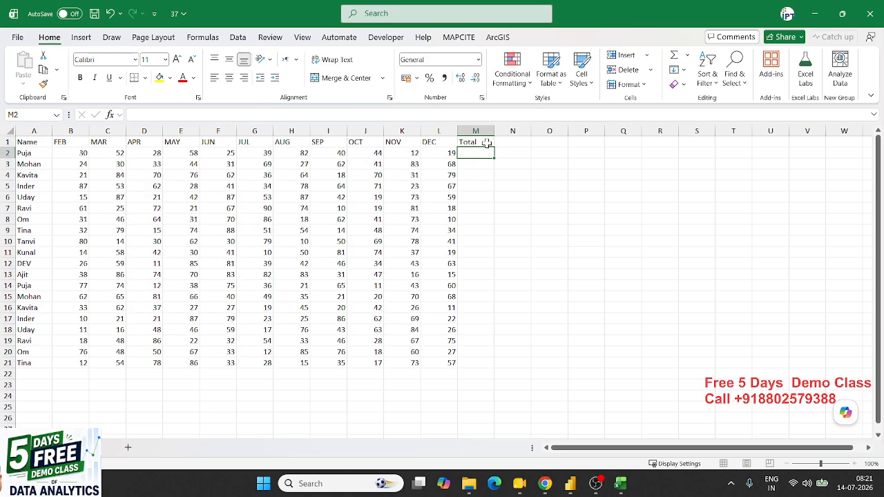
key(alt+equal)
key(Return)
key(Left)
key(ctrl+Down)
key(Right)
key(ctrl+shift+Up)
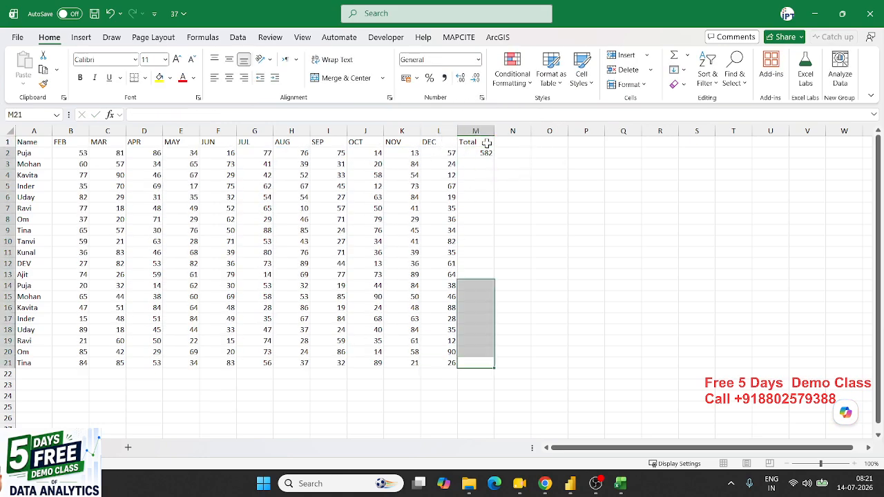
key(ctrl+d)
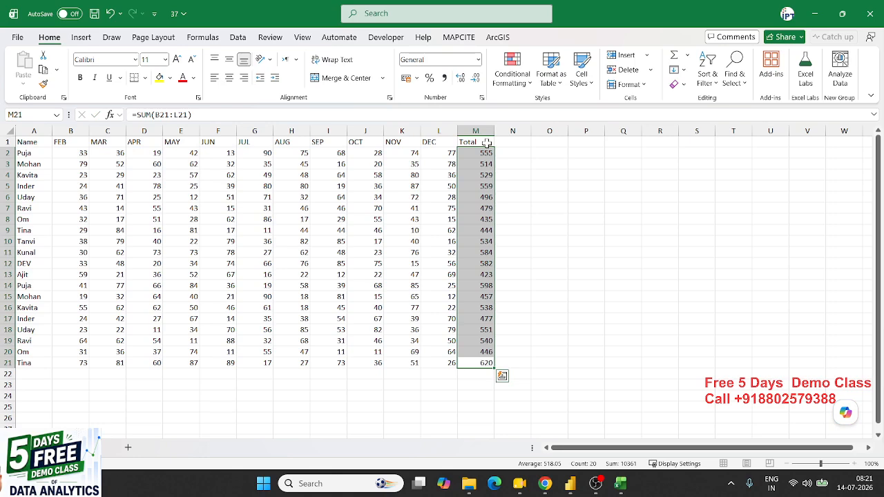
key(ctrl+s)
click(869, 21)
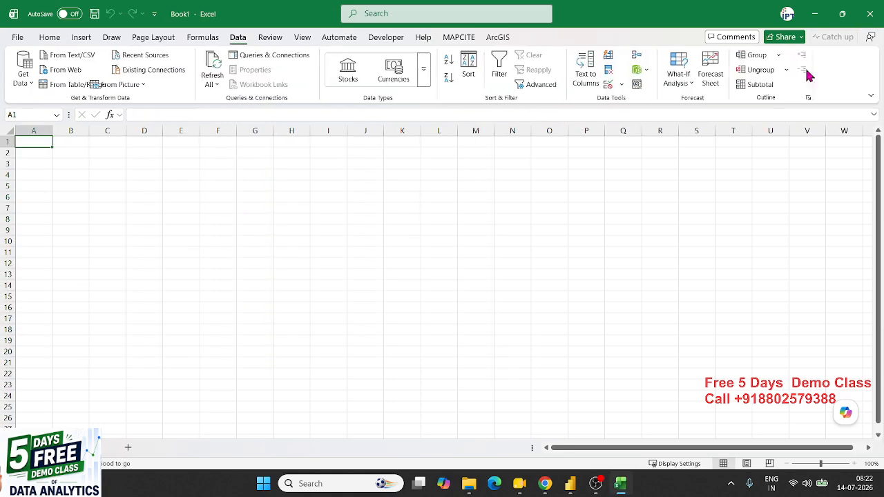
Step: Switch back to Power BI Desktop and refresh the model's data
click(570, 483)
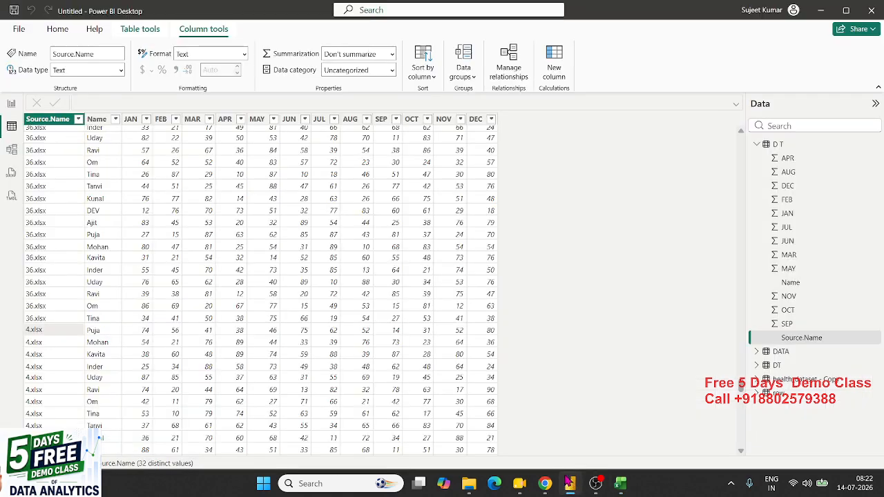
click(60, 33)
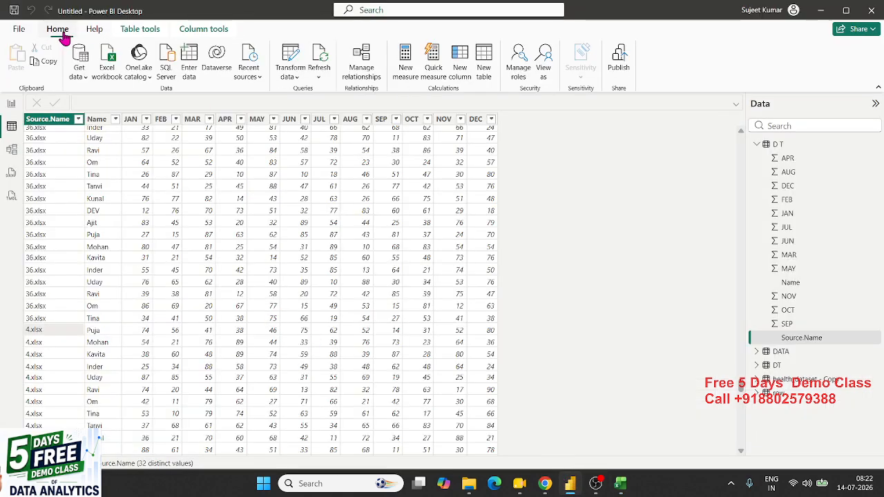
click(320, 61)
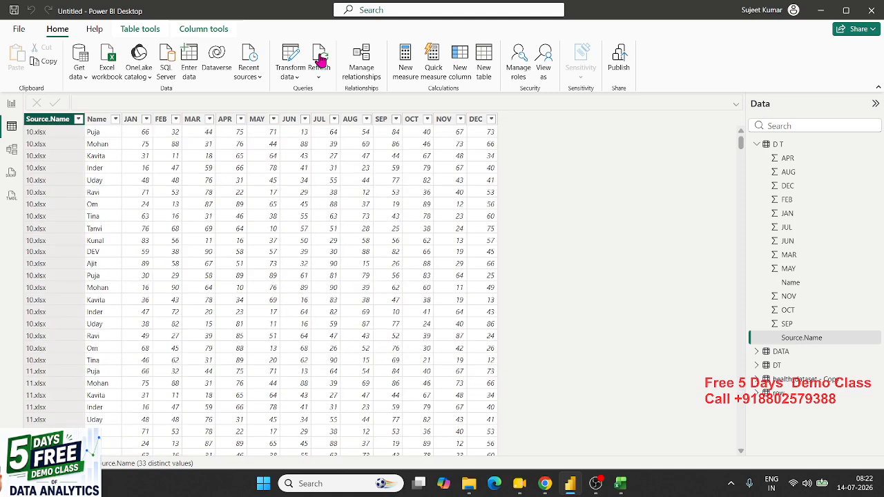
Step: Filter the D T table's Source.Name column to show only the rows from 37.xlsx
click(78, 120)
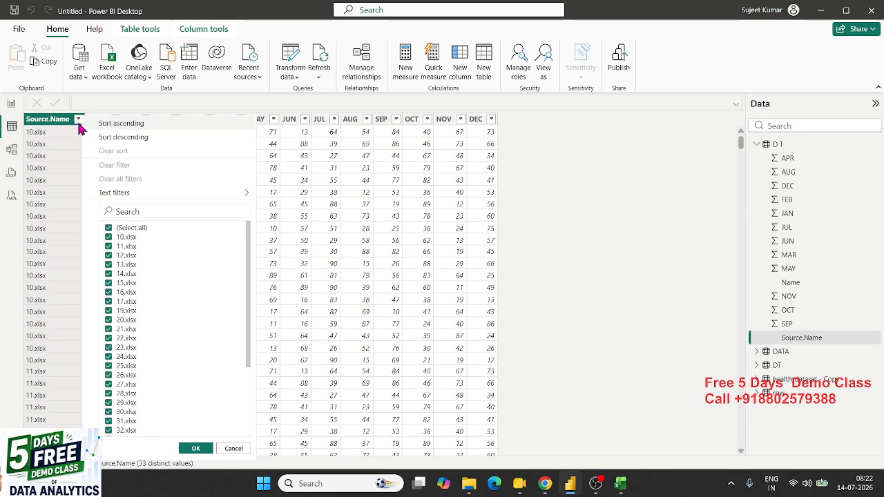
scroll(148, 295, down, 5)
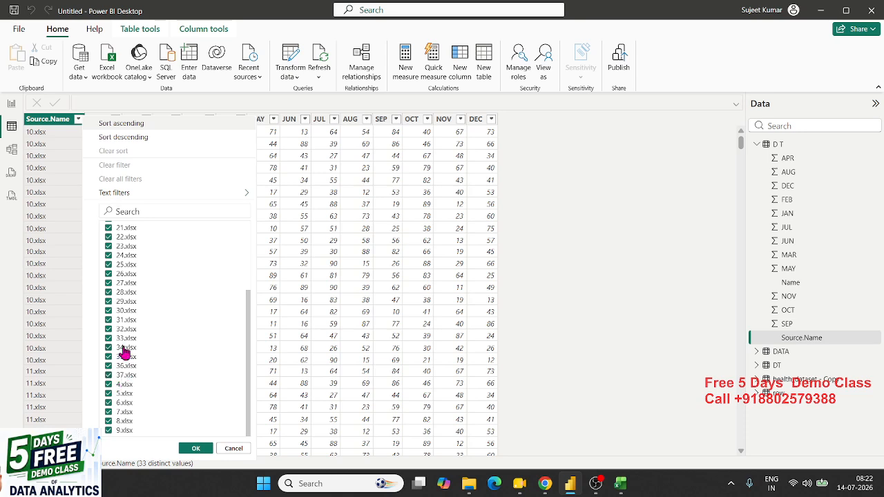
scroll(135, 259, up, 5)
click(109, 228)
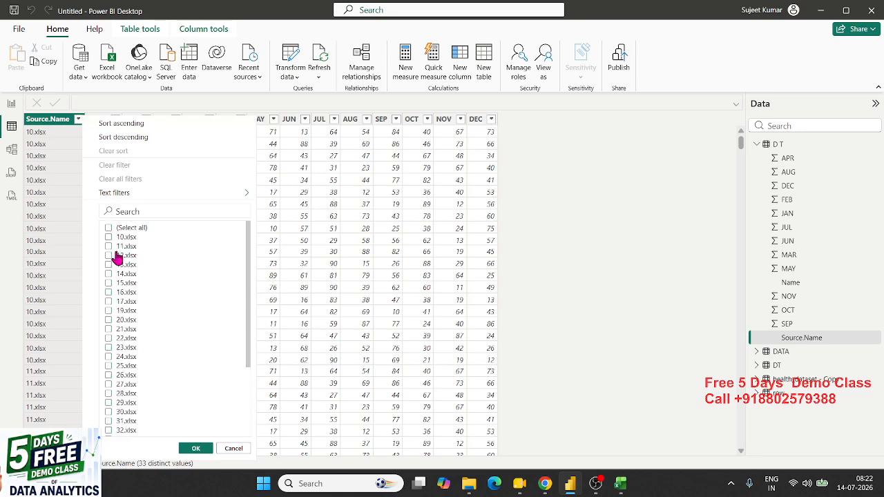
scroll(118, 253, down, 5)
click(125, 376)
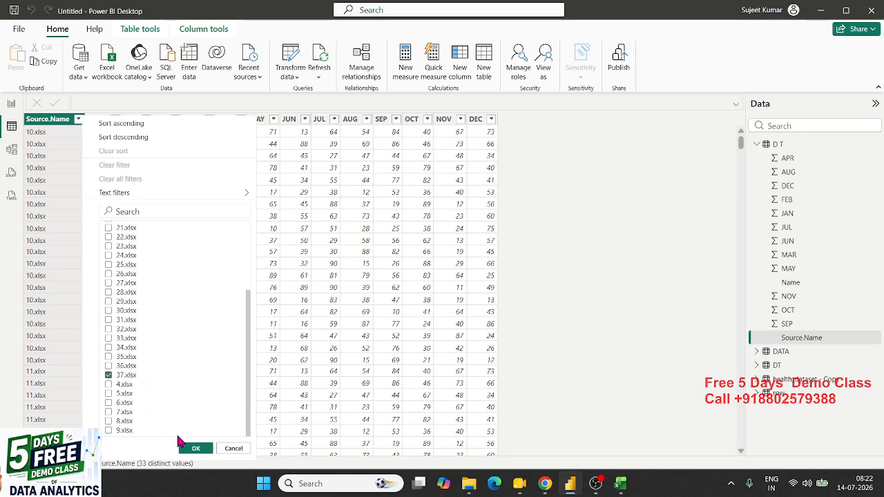
click(196, 448)
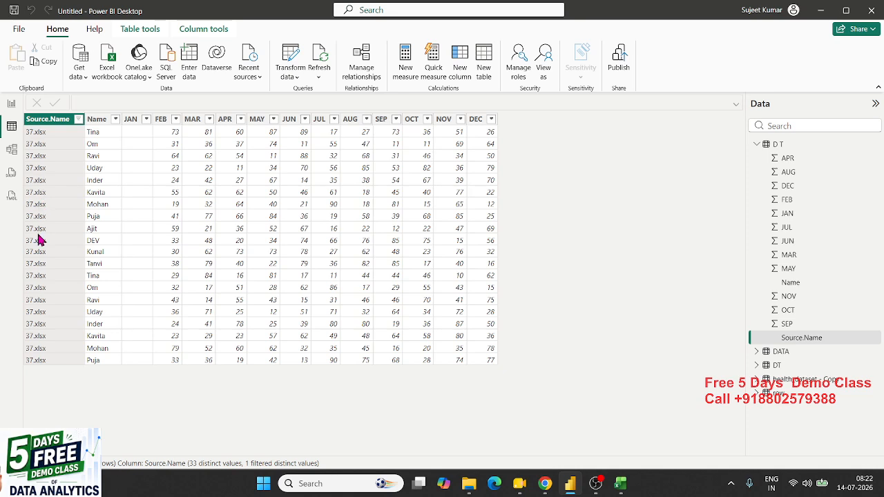
Step: Remove the Source.Name filter to show the rows of all source workbooks again
click(79, 119)
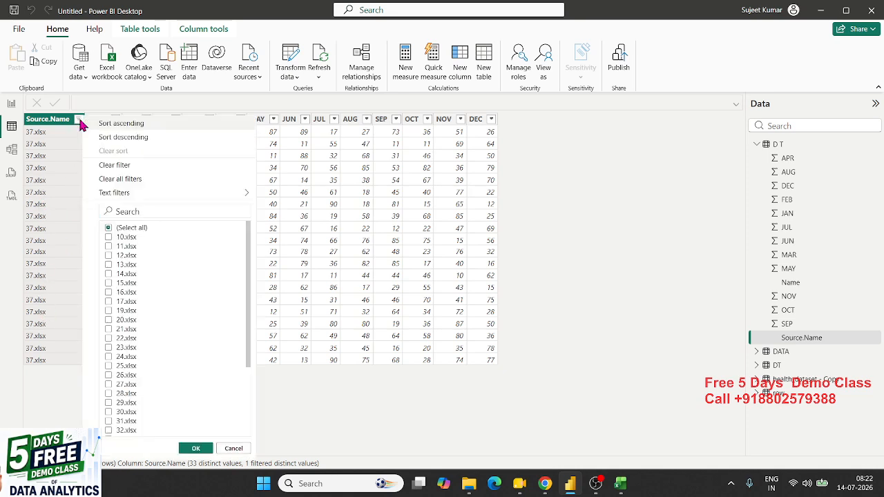
click(108, 228)
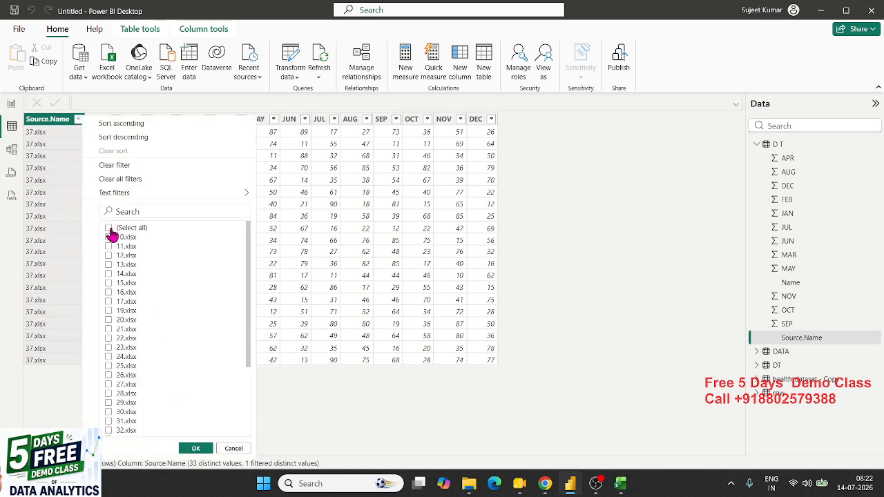
click(195, 448)
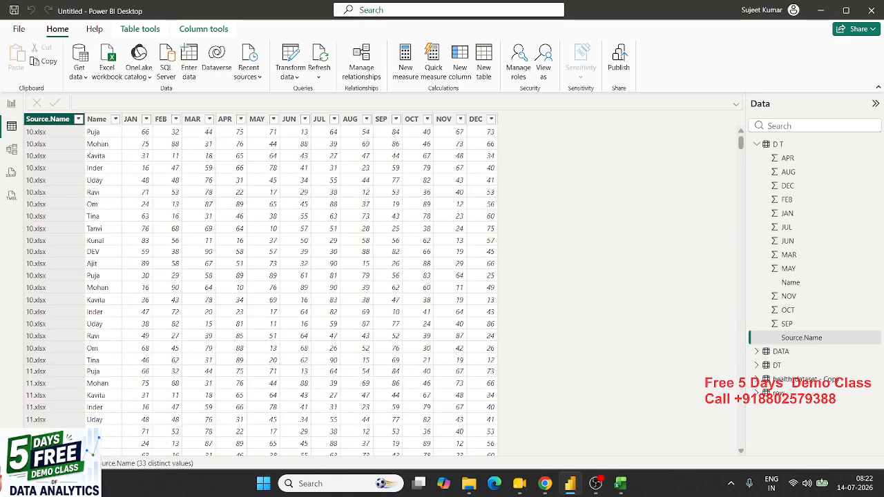
Step: Switch to File Explorer and open sample workbook 4 from the D T folder in Excel with editing enabled
click(463, 423)
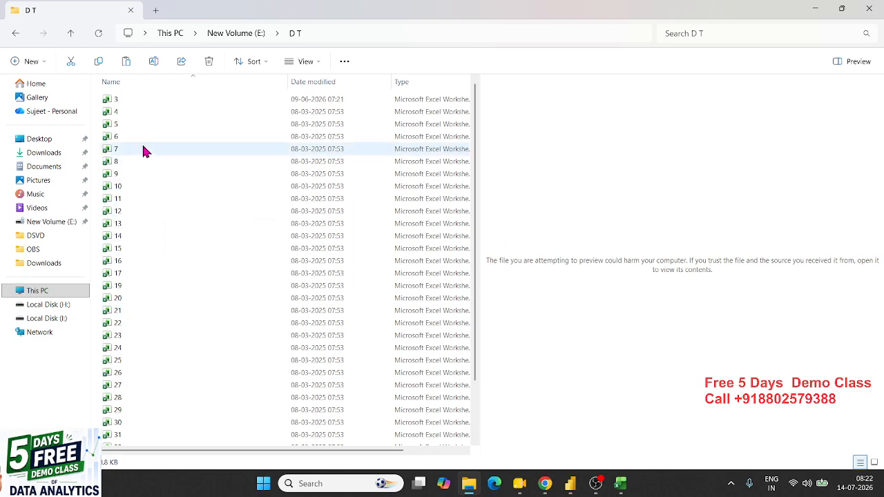
click(140, 118)
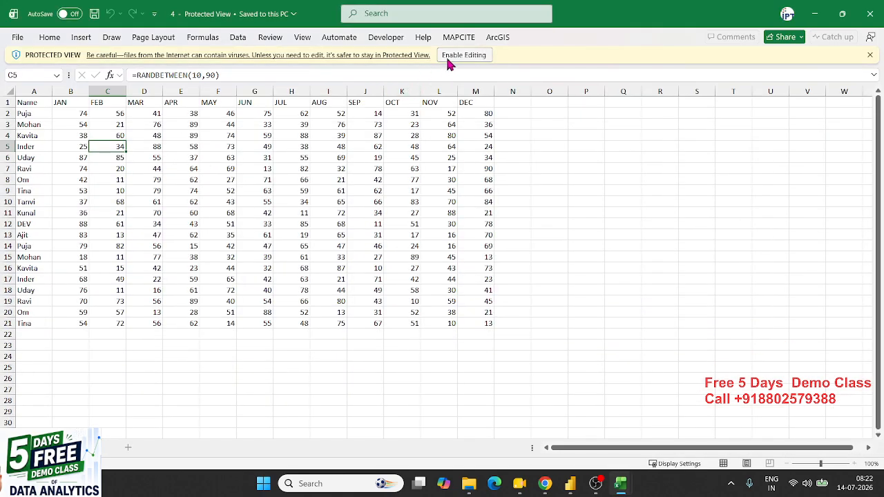
click(449, 62)
click(67, 131)
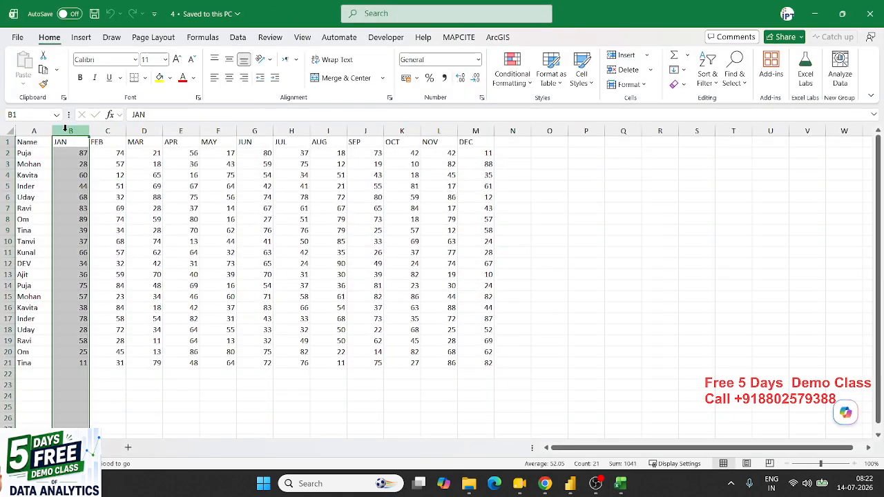
Step: Add a Total column in column N of workbook 4 that sums JAN to DEC for rows 2 to 21
click(515, 144)
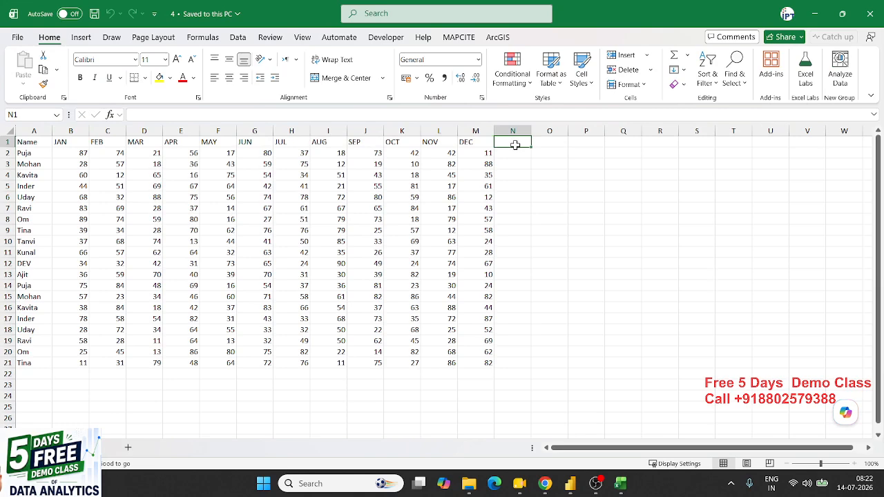
text(Total)
key(Return)
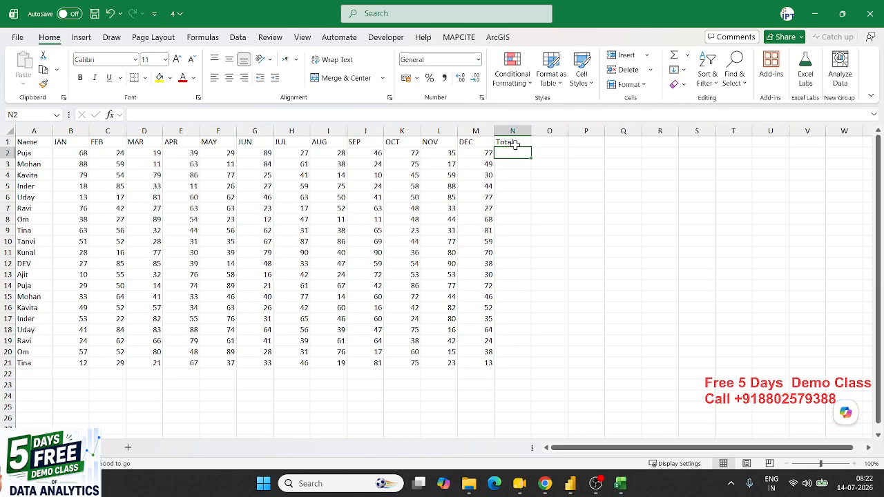
key(alt+equal)
key(Return)
key(Left)
key(ctrl+Down)
key(Right)
key(ctrl+shift+Up)
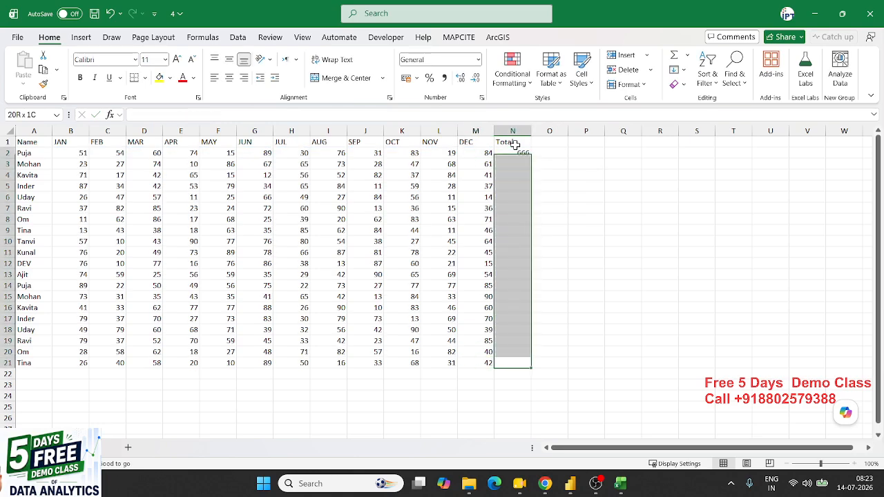
key(ctrl+d)
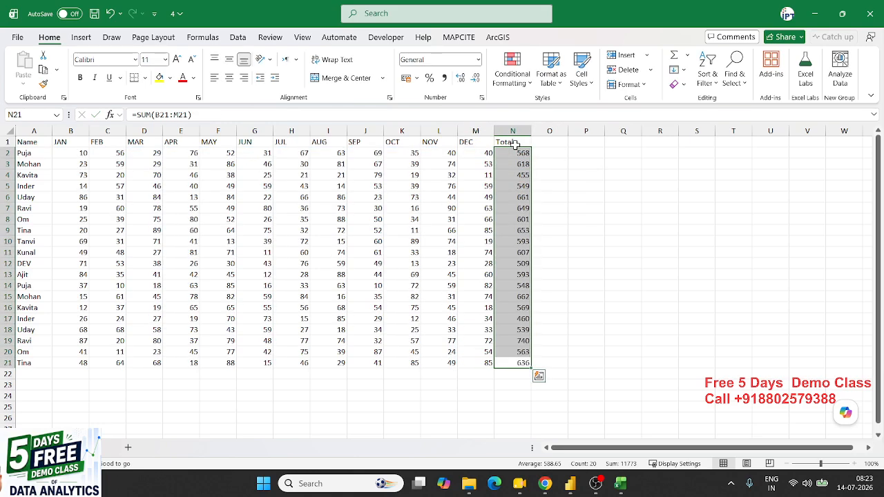
Step: Save workbook 4 and close it
key(ctrl+s)
click(526, 185)
click(868, 24)
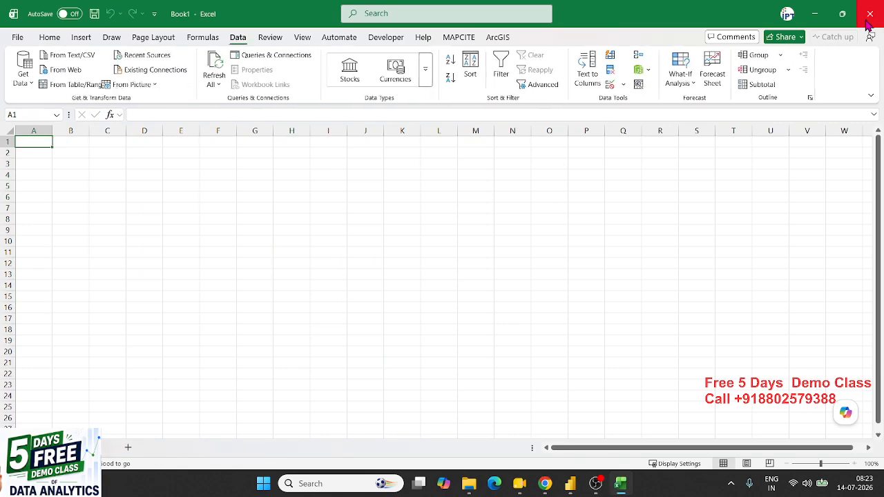
Step: Switch to Power BI Desktop and refresh the model's data to bring in workbook 4's added column
click(571, 483)
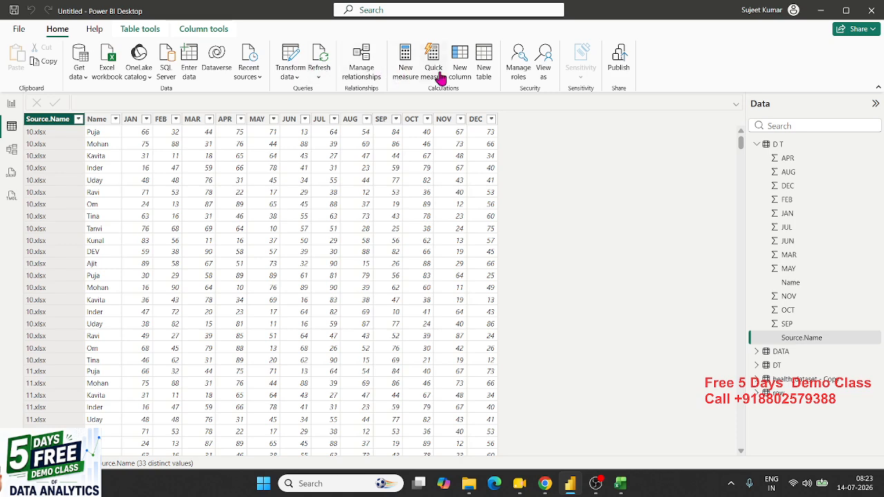
click(322, 64)
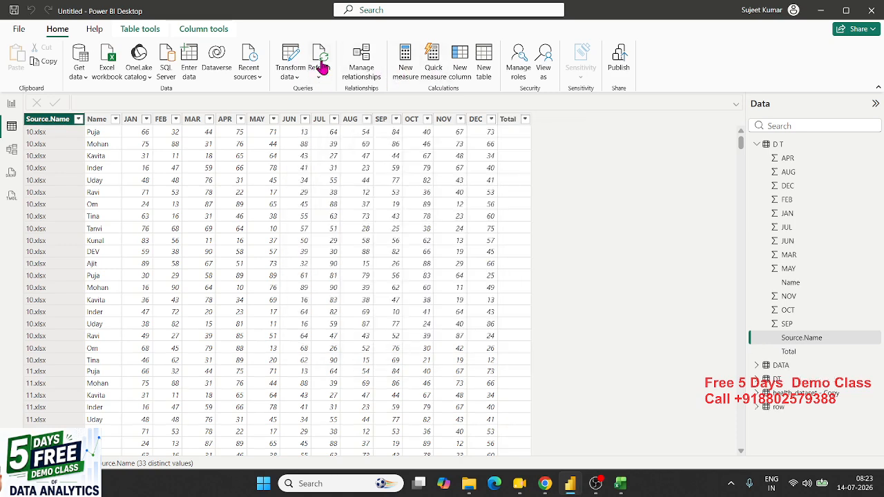
Step: Examine the D T table's Total and JAN columns across the source workbooks, especially the rows from 37.xlsx and 4.xlsx
click(519, 126)
scroll(520, 130, down, 20)
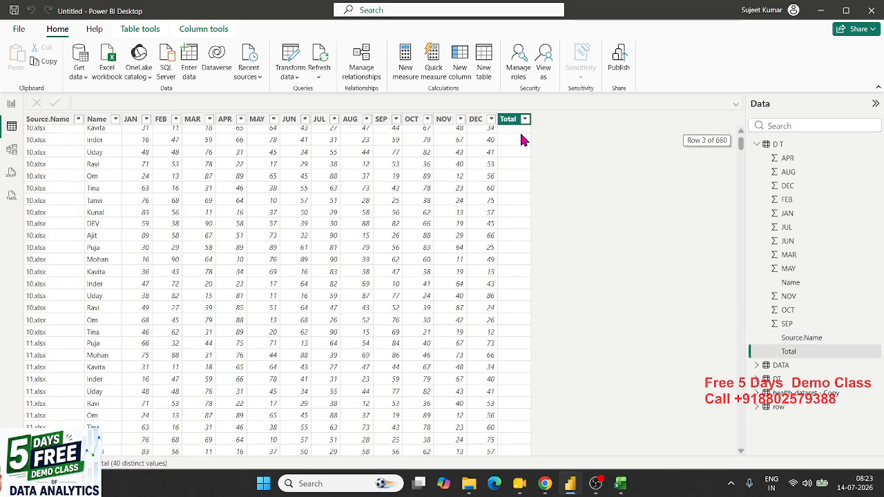
scroll(524, 143, down, 20)
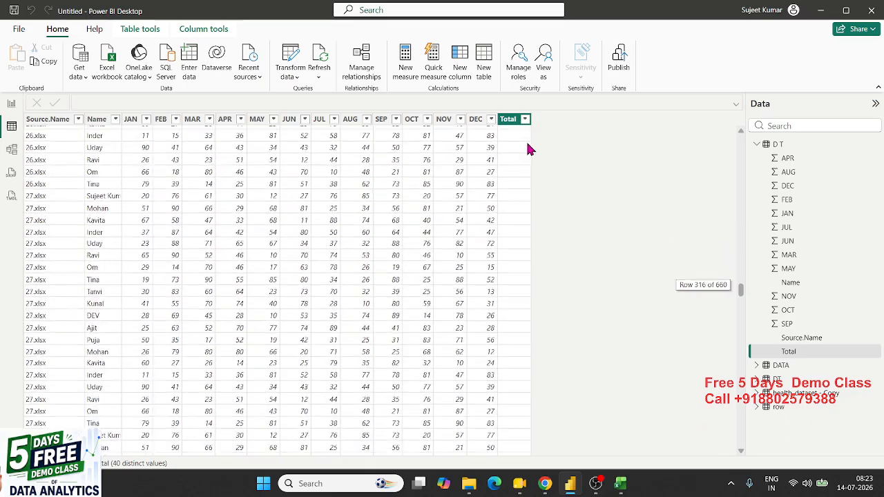
scroll(526, 140, down, 18)
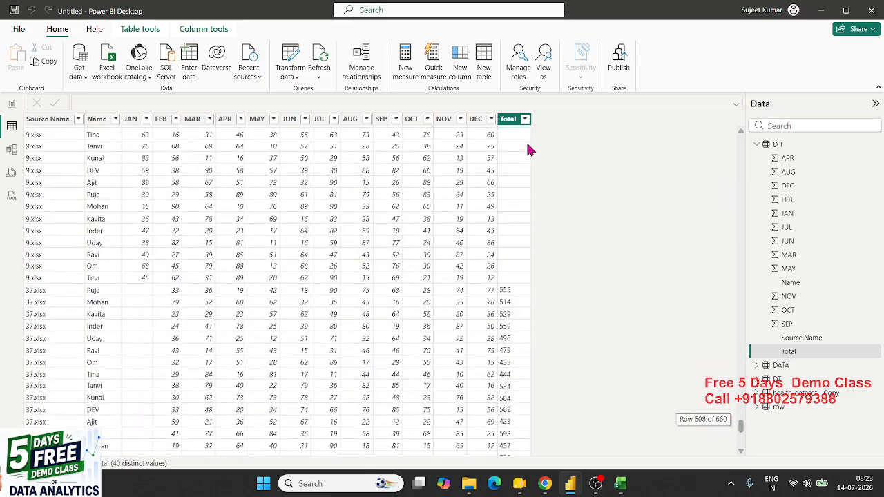
scroll(512, 295, down, 3)
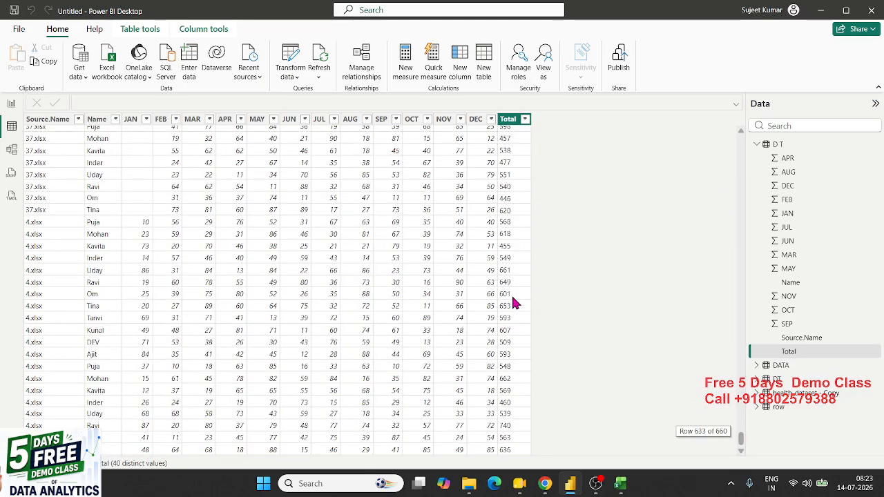
scroll(518, 296, up, 3)
scroll(520, 299, down, 8)
click(34, 234)
click(512, 257)
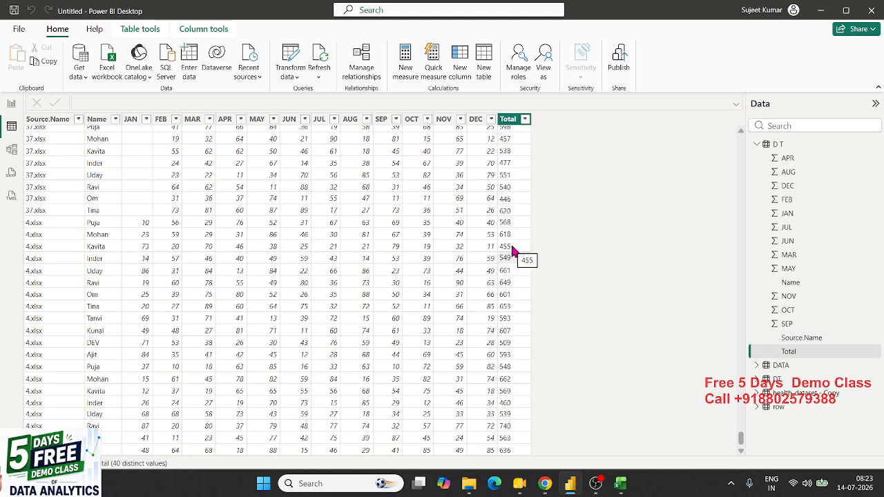
scroll(228, 216, up, 4)
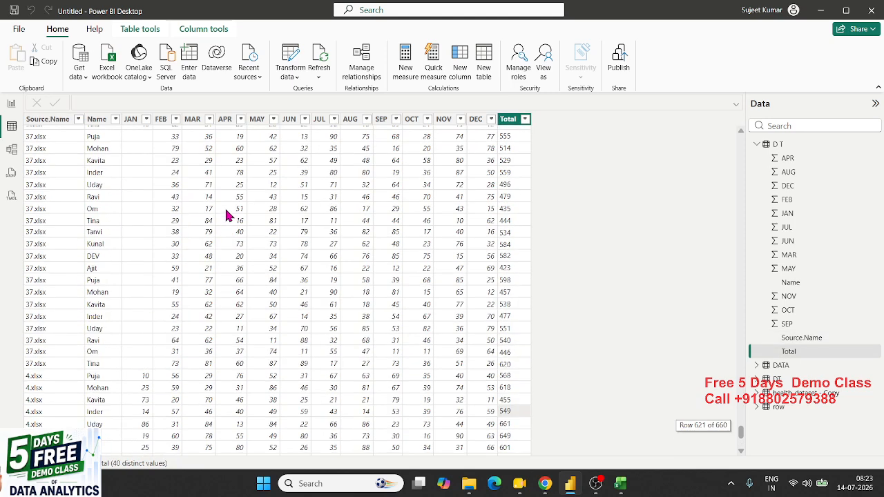
scroll(59, 177, up, 4)
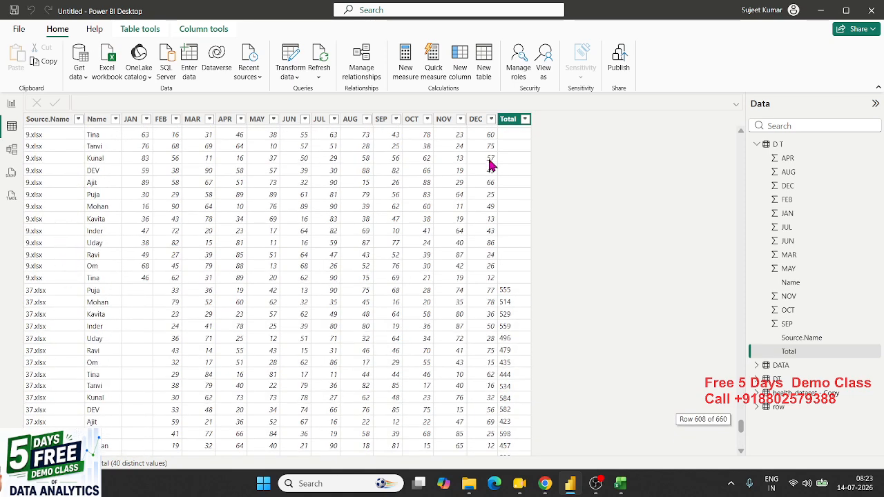
click(507, 120)
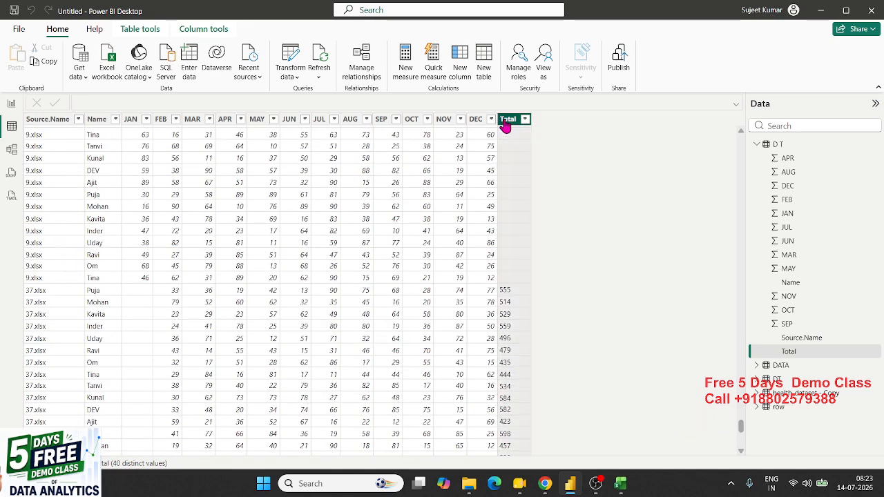
click(514, 295)
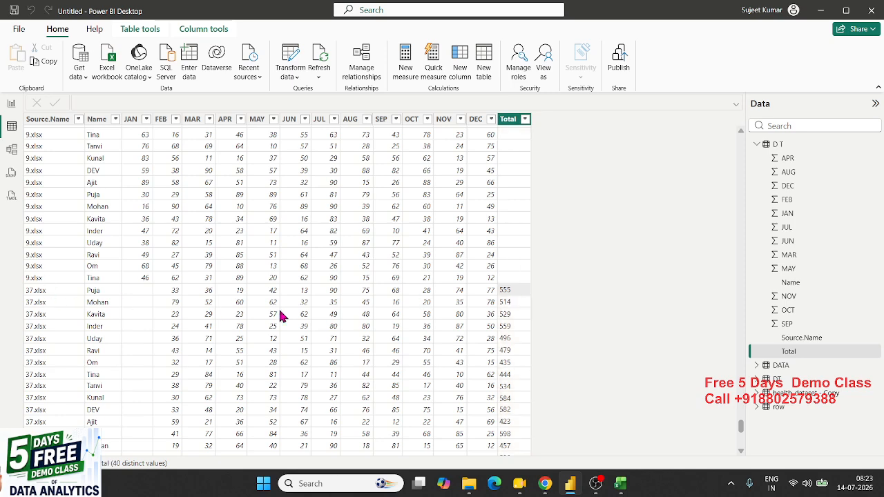
scroll(297, 315, down, 8)
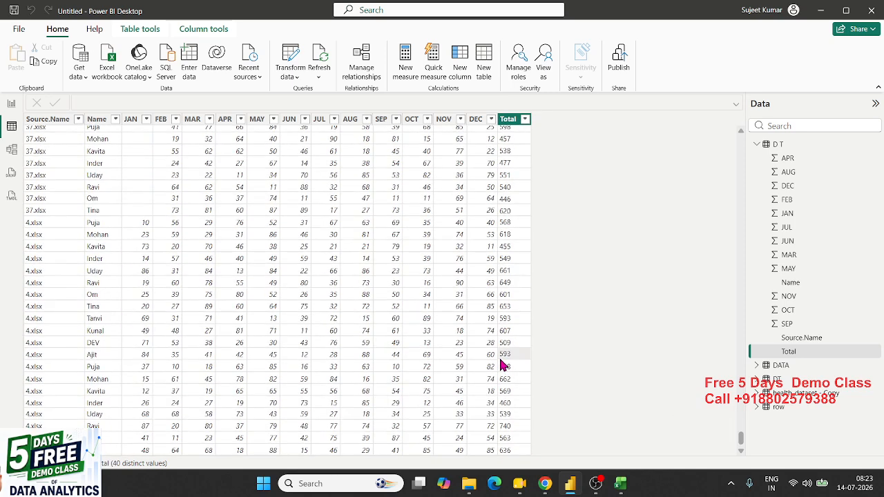
click(75, 235)
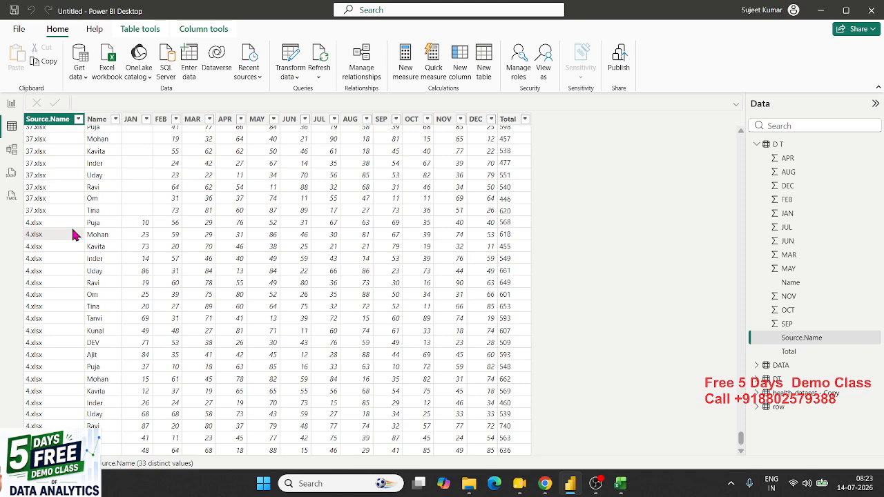
click(131, 201)
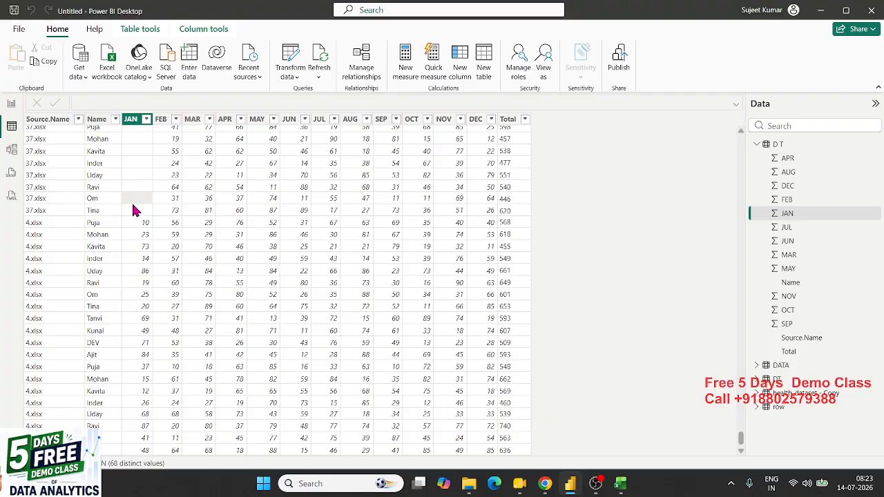
scroll(134, 210, up, 15)
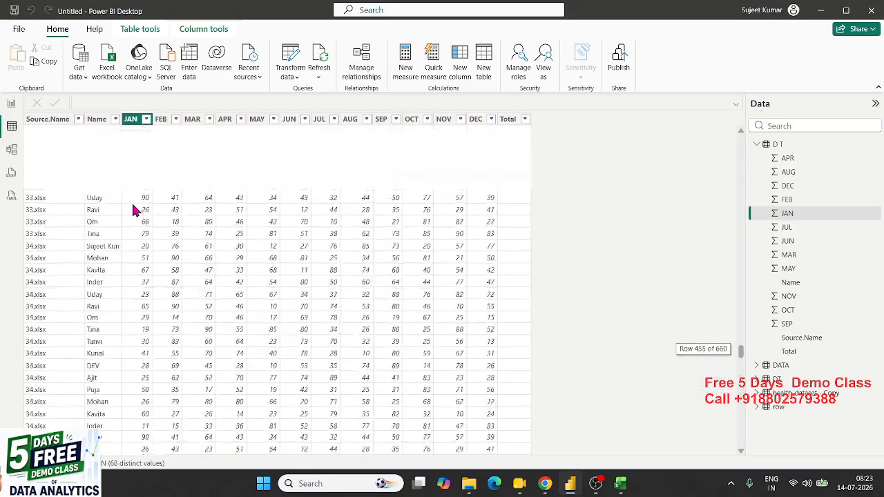
scroll(133, 210, up, 20)
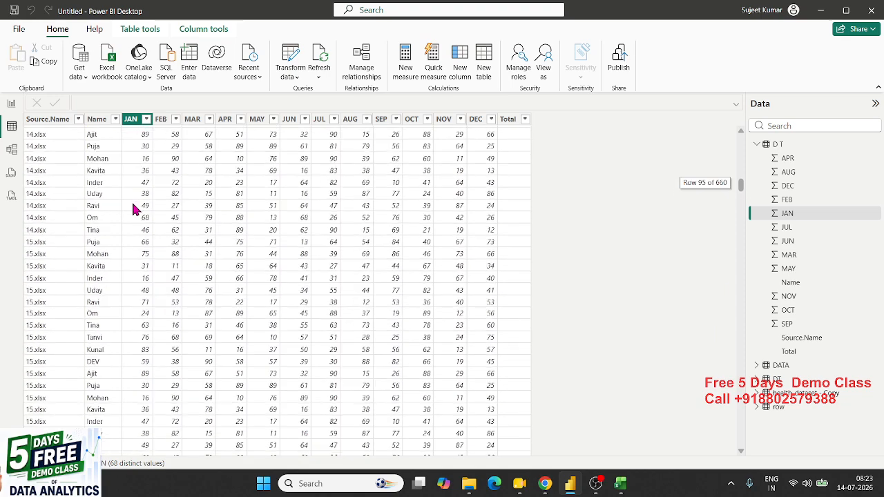
scroll(135, 210, up, 7)
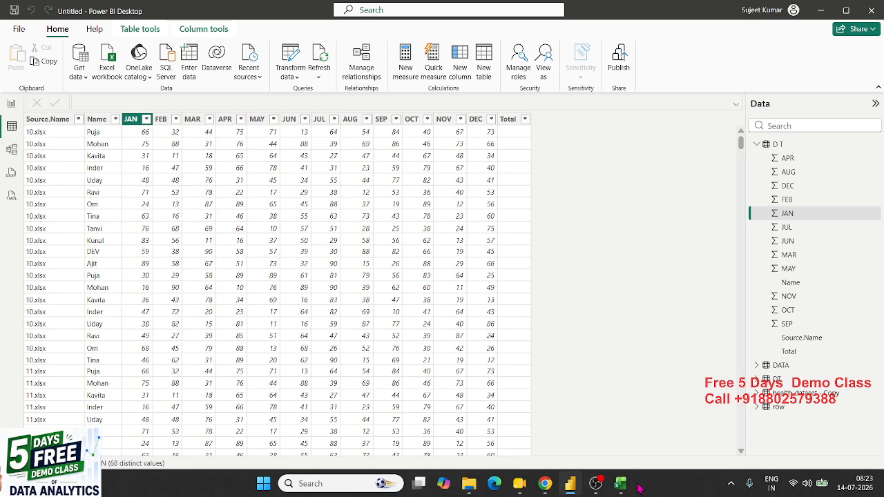
Step: Switch to File Explorer and reopen workbook 4 from the D T folder in Excel
mouse_move(625, 488)
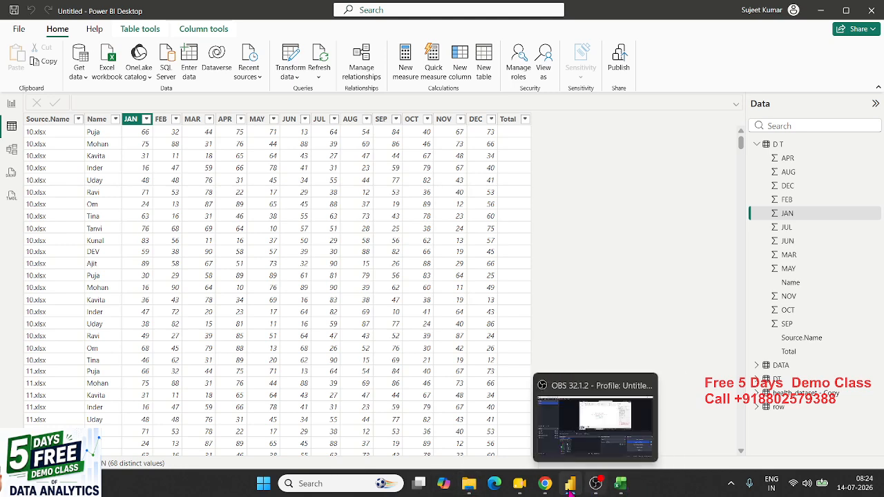
mouse_move(524, 488)
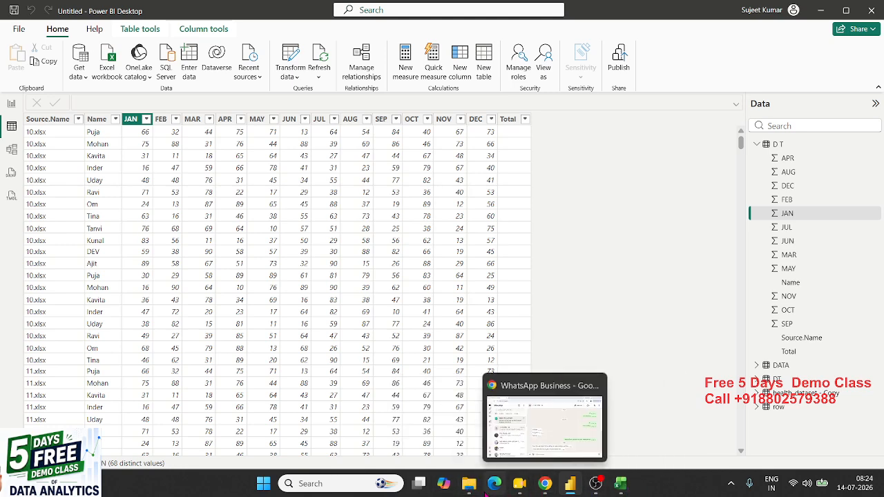
click(474, 453)
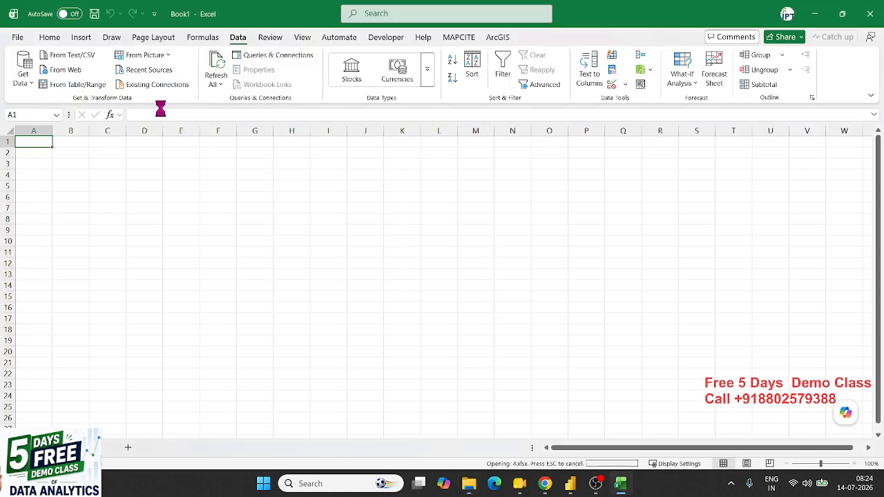
Step: Change the header in cell B1 to lowercase jan, then save and close workbook 4
click(66, 144)
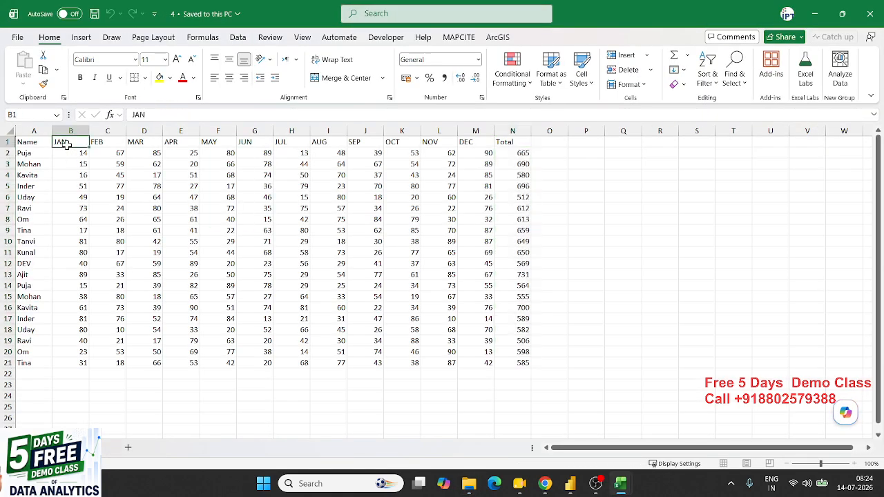
text(jan)
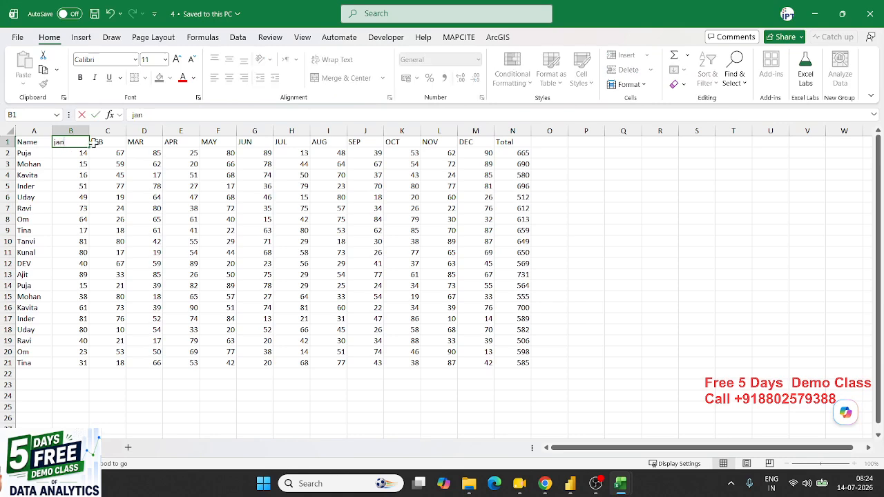
click(95, 187)
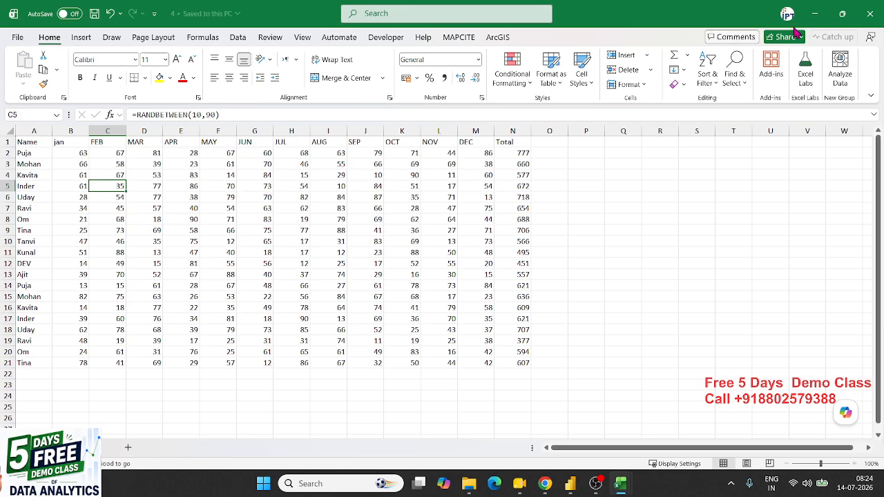
click(871, 16)
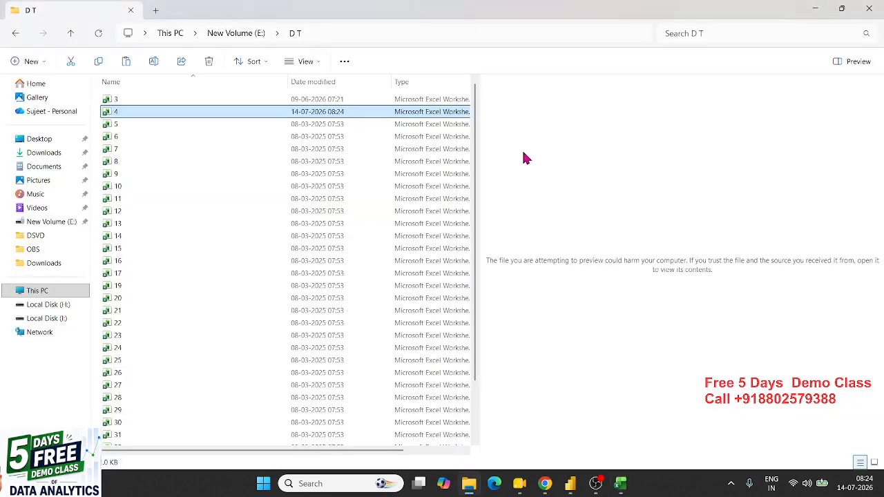
Step: Switch to Power BI Desktop and try to refresh the model's data with the renamed jan header
click(568, 485)
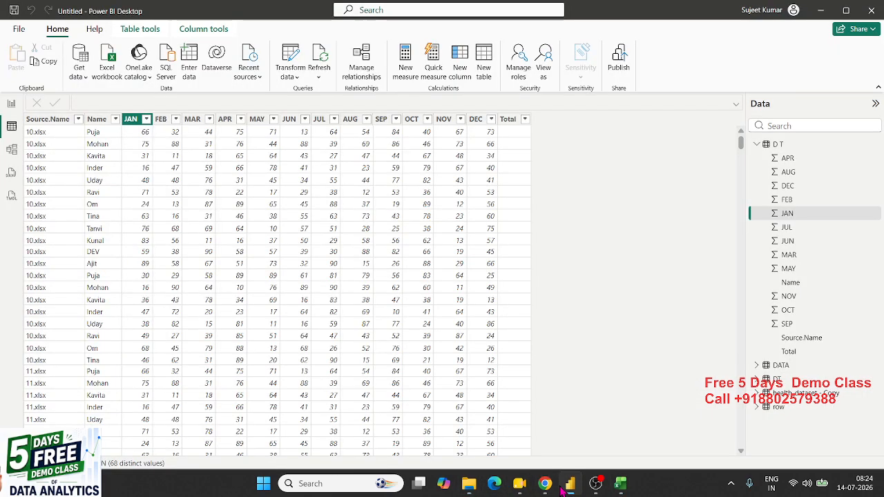
click(271, 276)
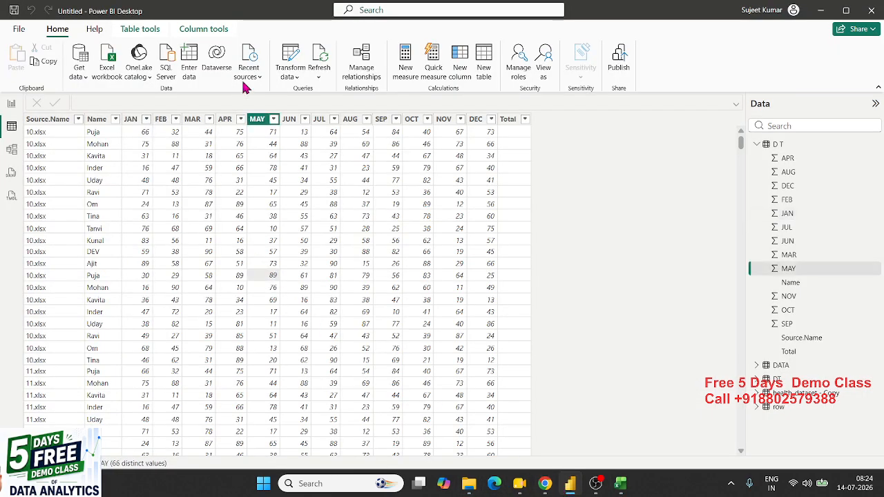
click(321, 63)
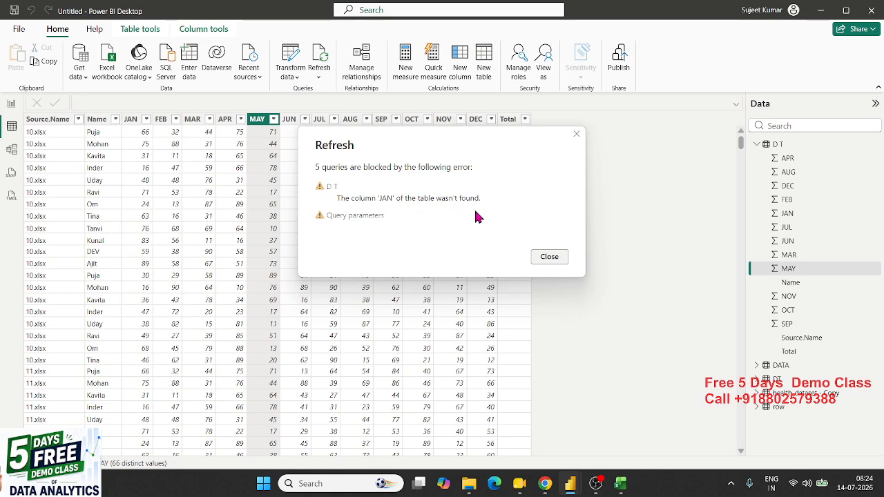
click(561, 258)
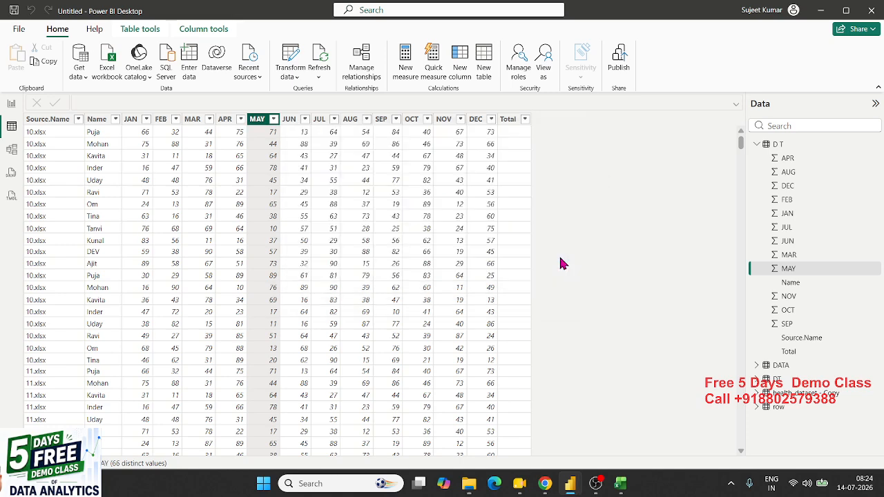
click(130, 132)
scroll(138, 227, down, 15)
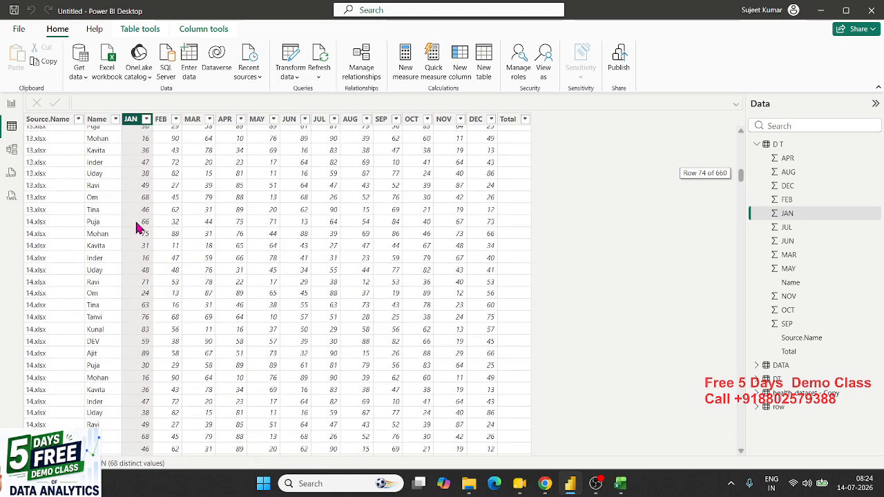
scroll(138, 227, up, 15)
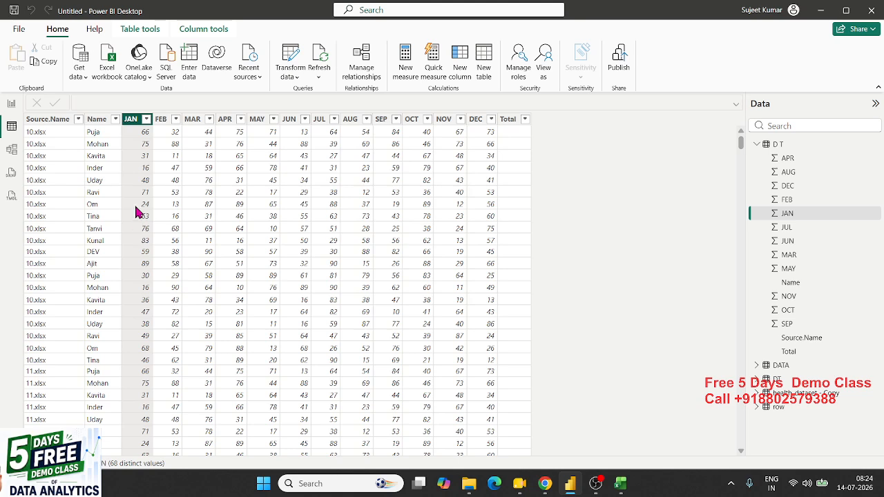
Step: Rename the D T table's JAN column to lowercase jan
double_click(129, 121)
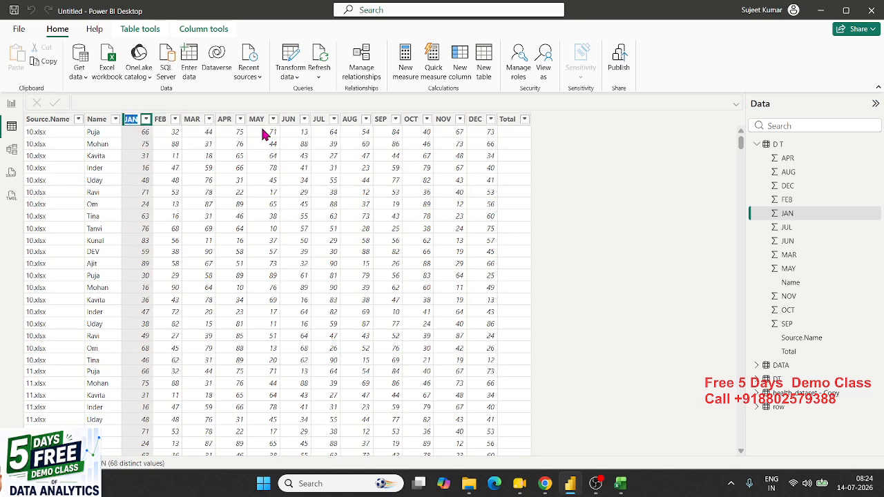
key(Right)
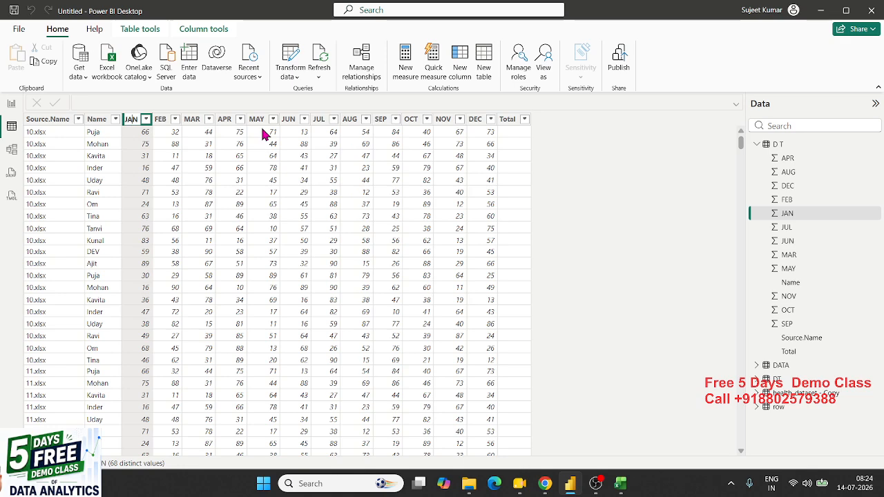
key(BackSpace)
key(BackSpace)
key(BackSpace)
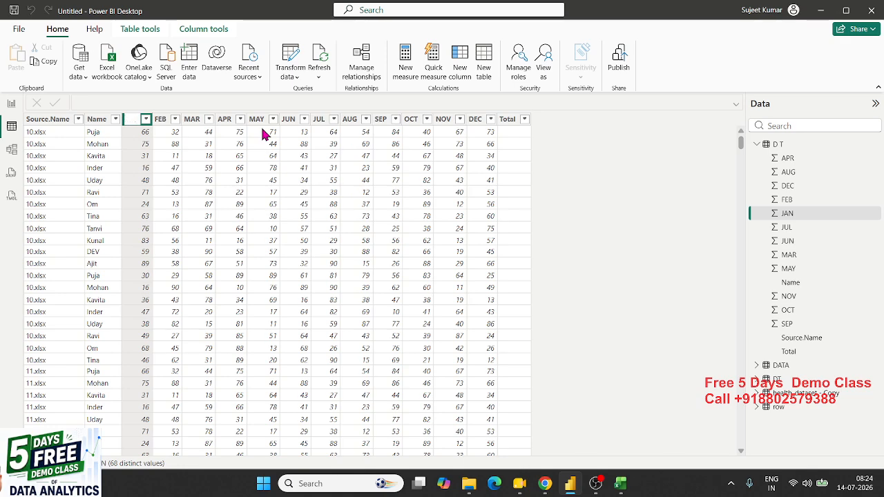
text(jan)
key(Return)
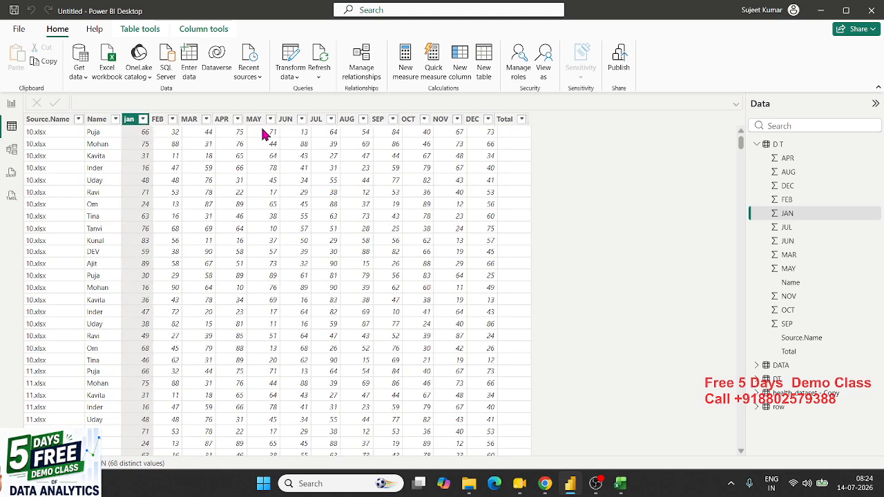
Step: Try to refresh the model's data with the renamed jan column and look through the D T table's rows
click(319, 69)
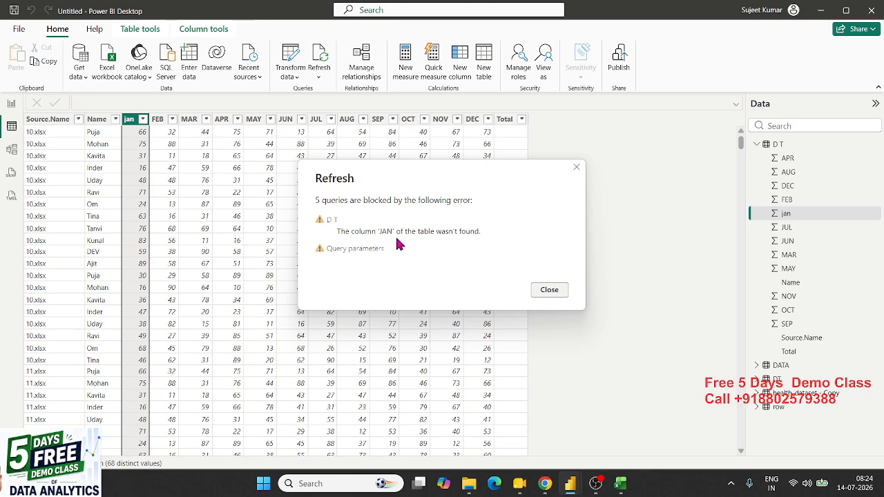
click(551, 291)
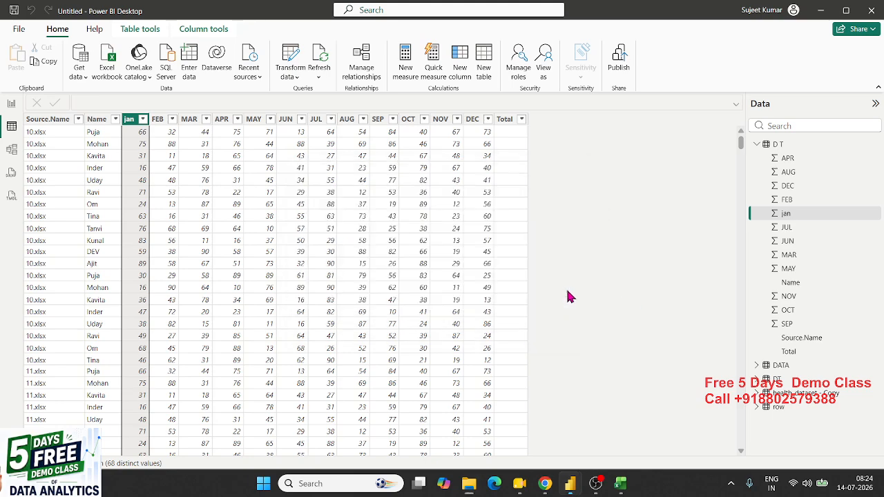
click(351, 286)
scroll(343, 316, down, 10)
scroll(344, 316, up, 13)
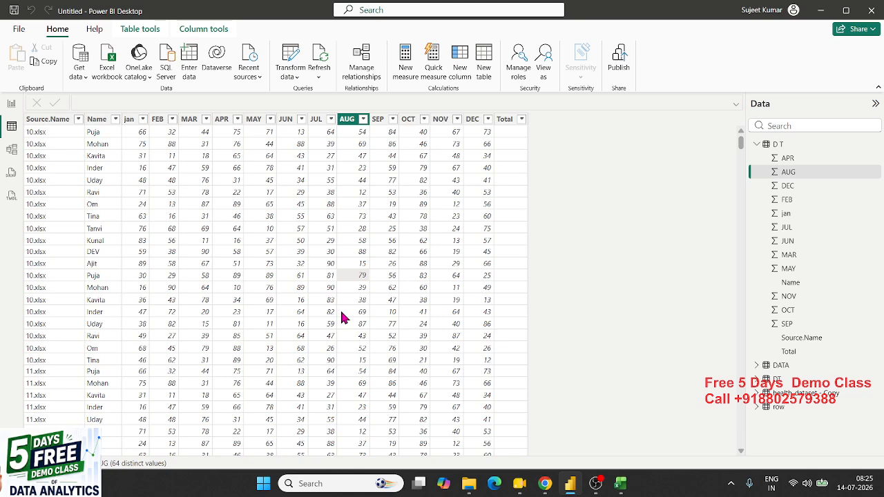
Step: Check the D T table's jan column and switch to the report view
click(755, 145)
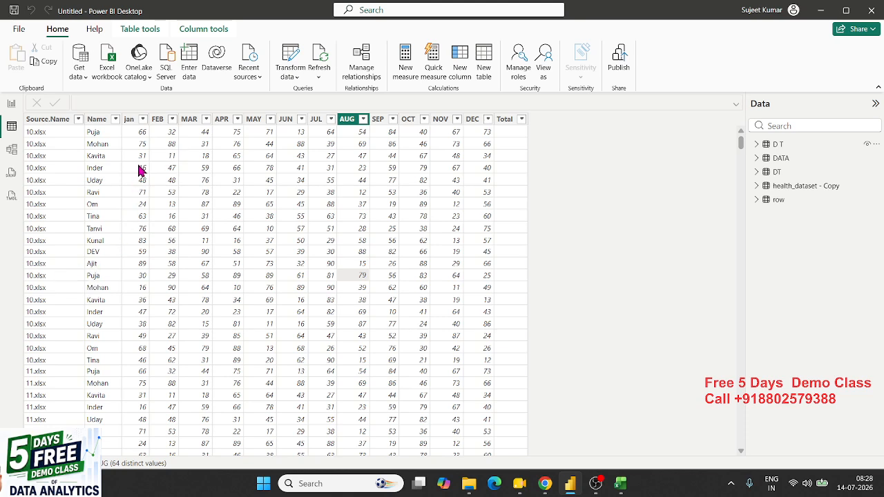
click(141, 168)
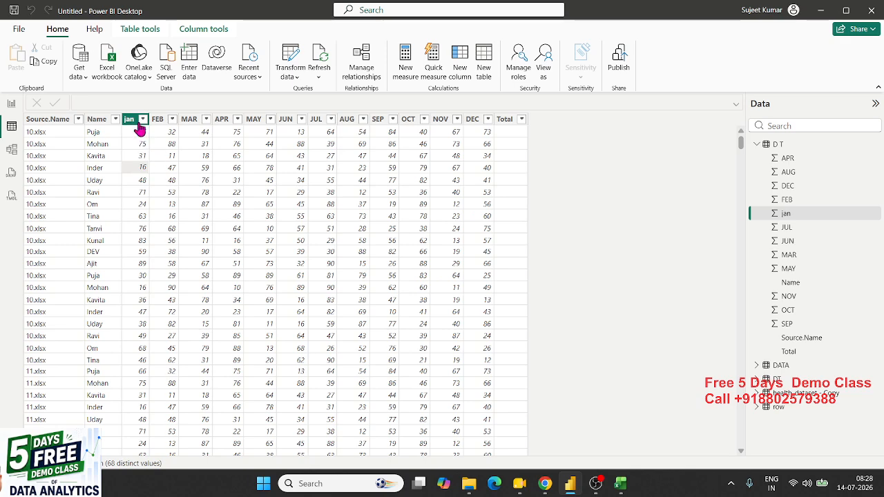
click(11, 103)
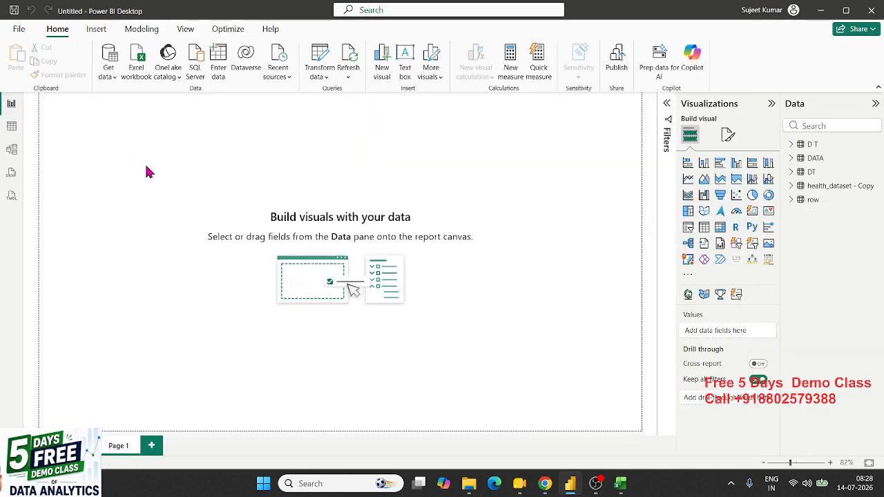
click(11, 126)
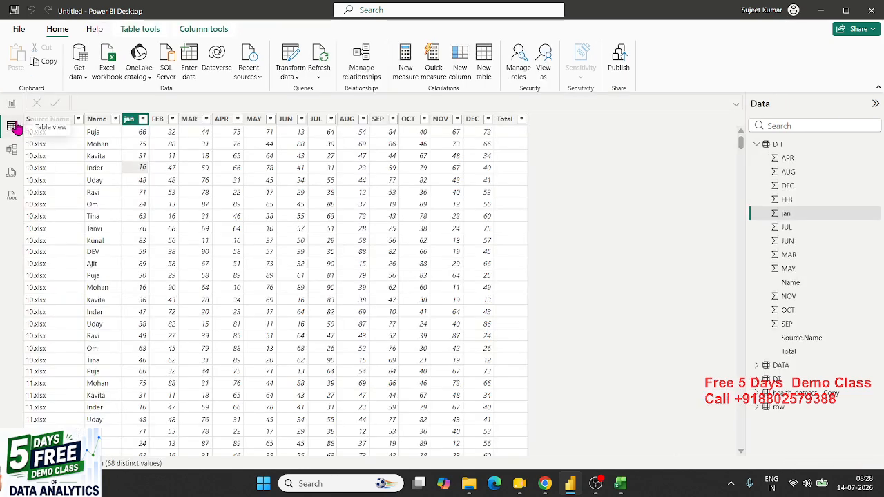
click(11, 103)
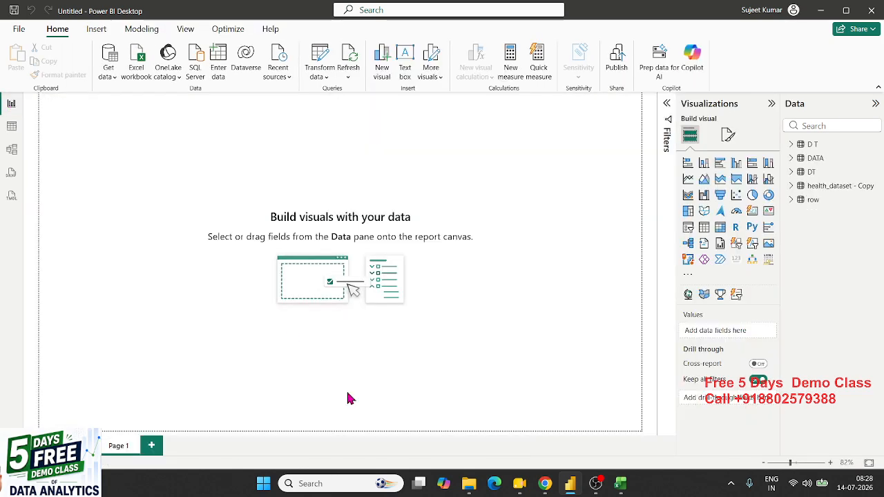
Step: Switch to File Explorer and browse the files on New Volume (E:)
click(469, 484)
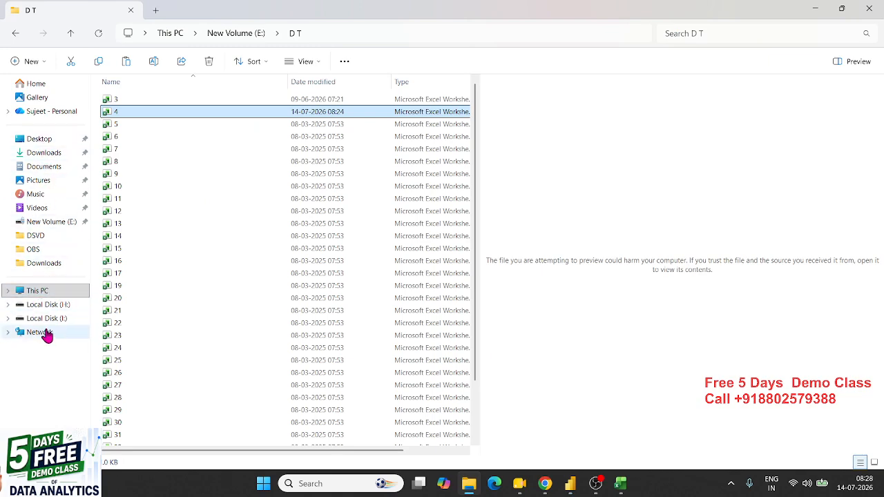
click(37, 290)
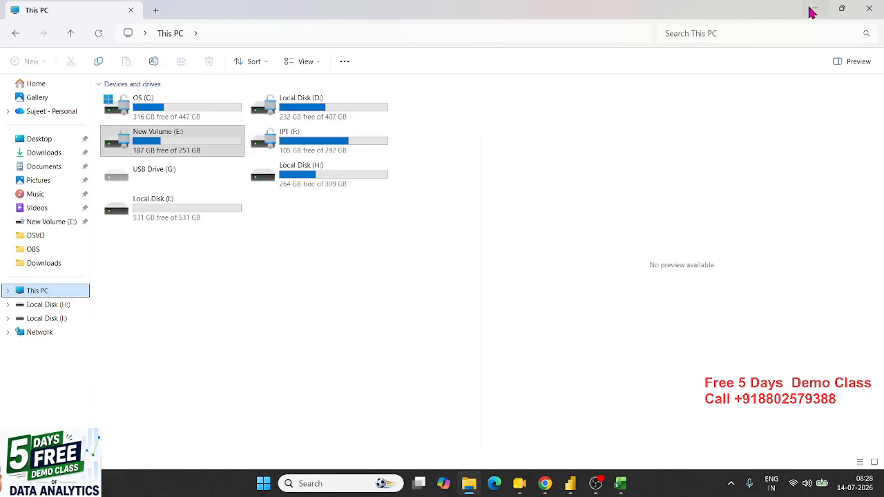
double_click(232, 146)
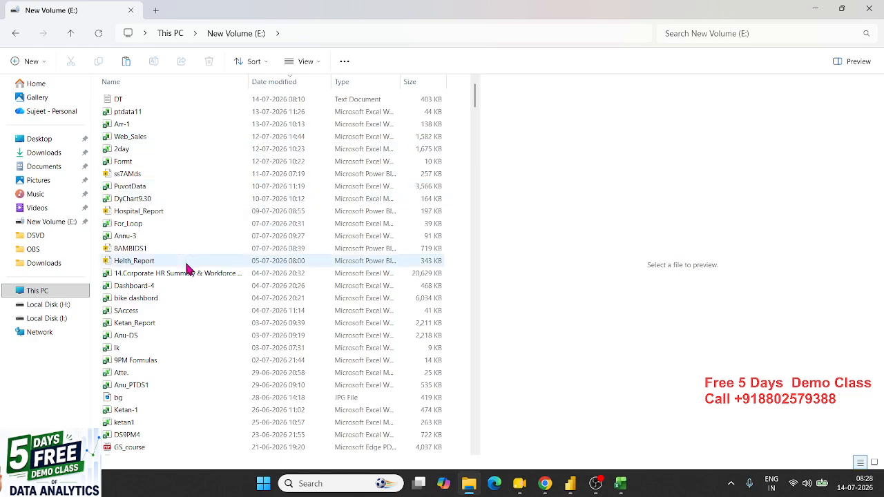
scroll(186, 276, down, 1)
scroll(185, 276, down, 15)
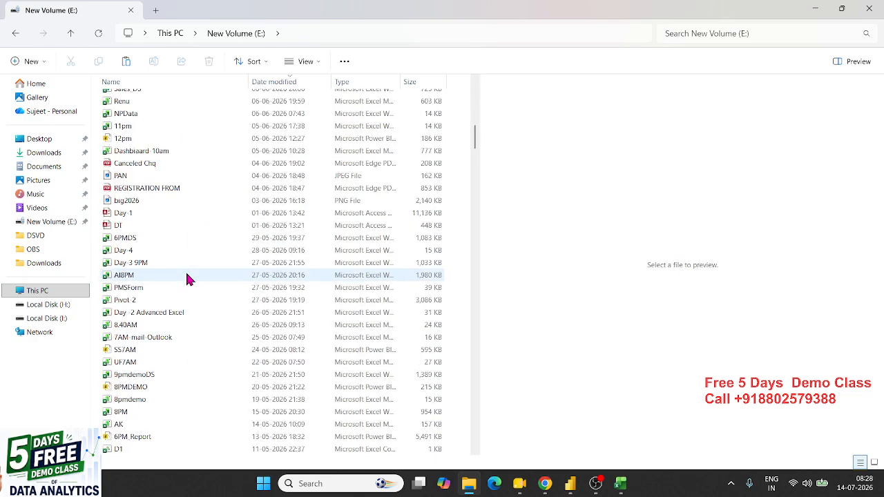
scroll(185, 276, up, 15)
scroll(188, 274, up, 2)
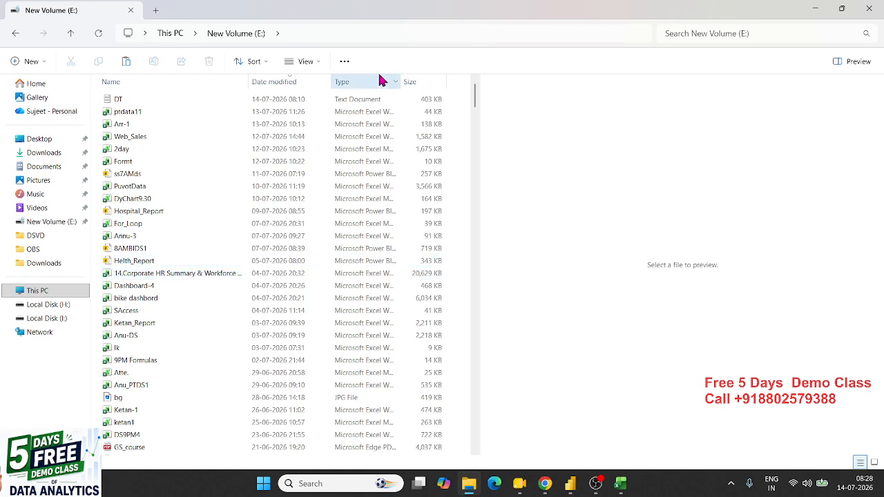
Step: Search New Volume (E:) for data.p and open the DATA PDF file
click(712, 37)
text(da)
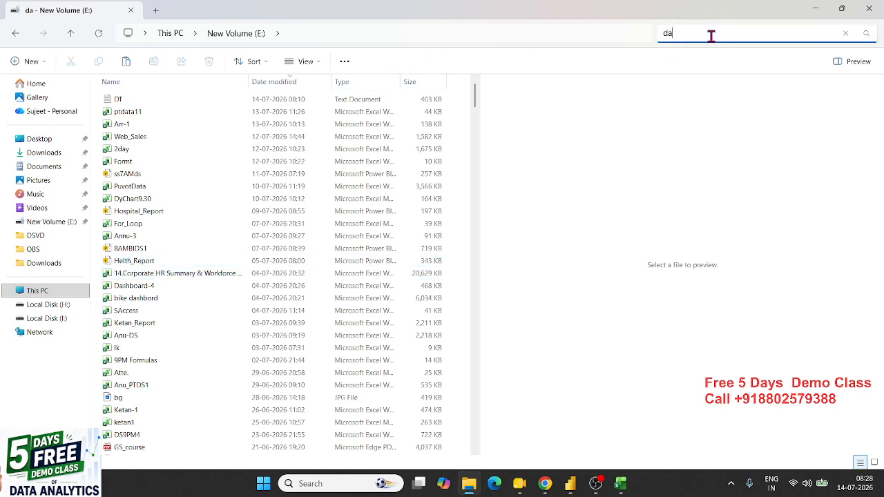
text(ta.p)
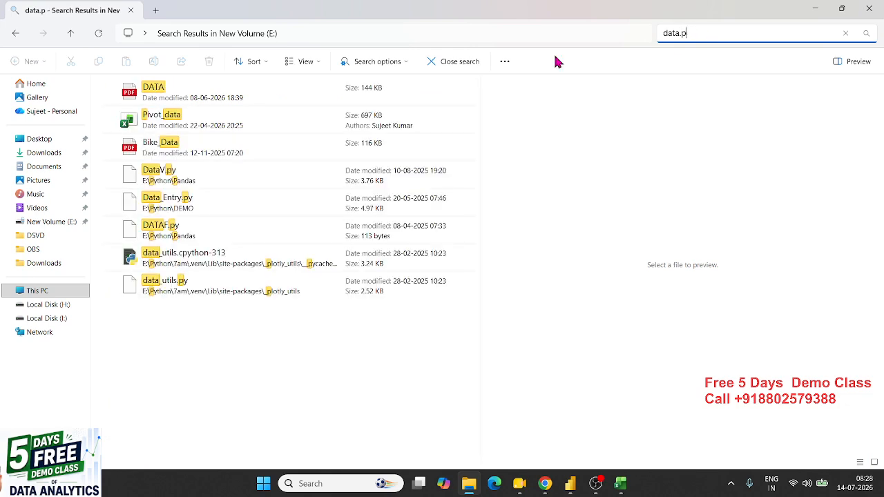
click(291, 92)
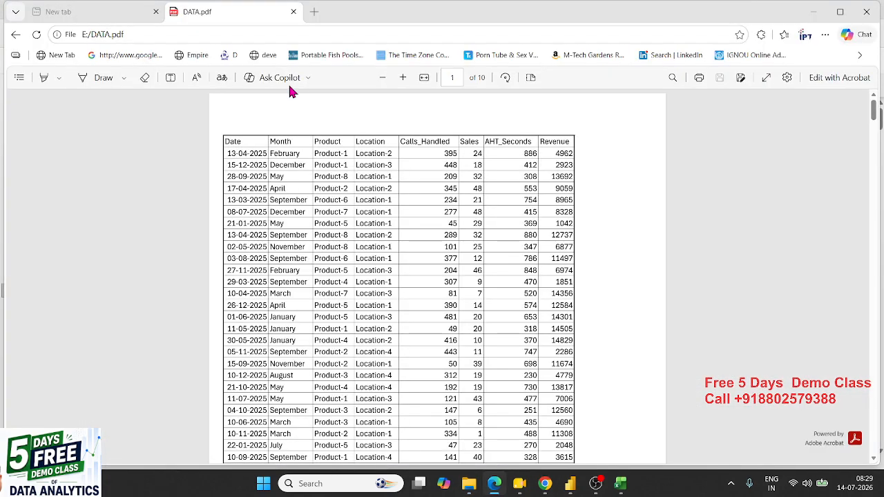
Step: Examine the table on page 1 of DATA.pdf, checking how its first row and Calls_Handled values can be selected
triple_click(253, 150)
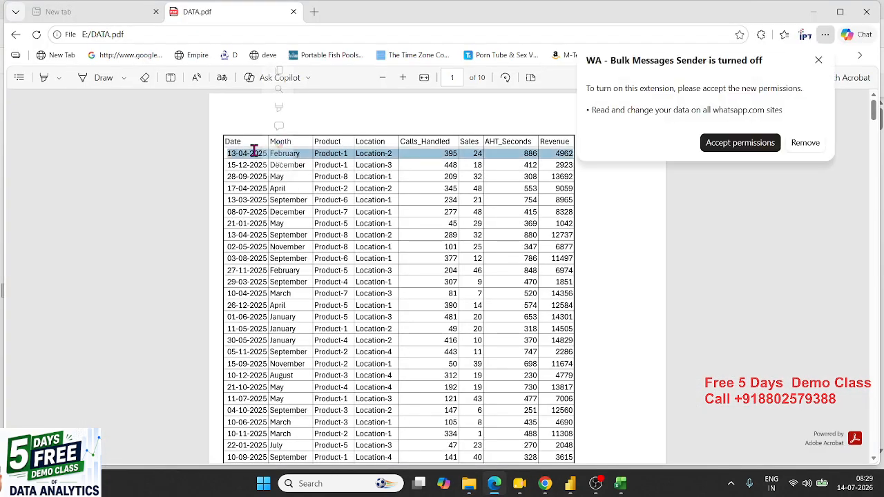
click(410, 178)
drag(443, 154, 464, 153)
right_click(450, 169)
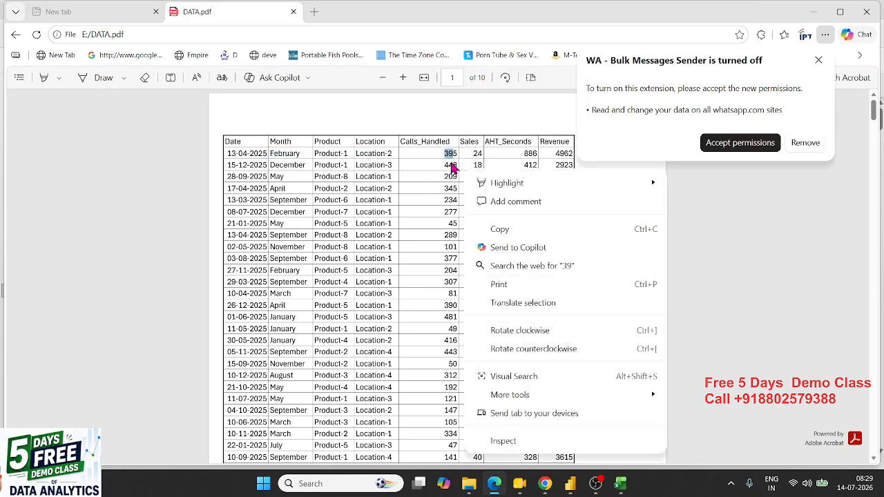
click(423, 161)
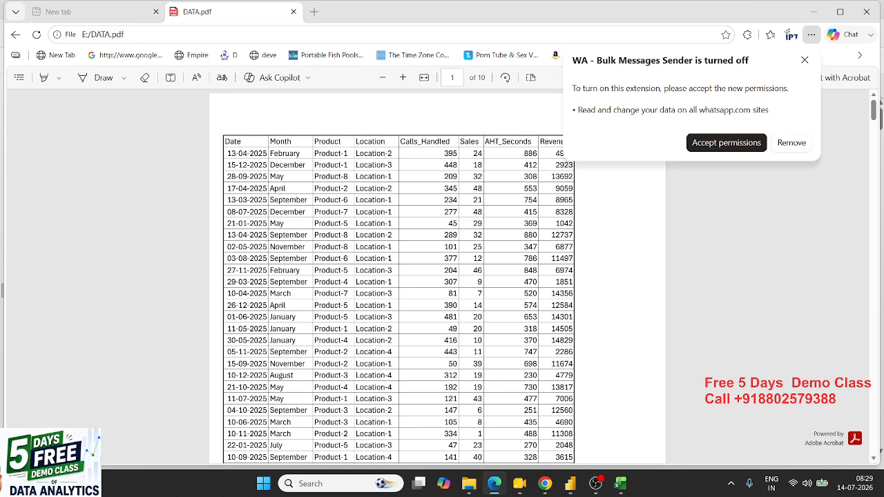
Step: Switch to the Monthly Operations & Security Report PDF in Chrome and examine its Monthly FM Enumeration table on page 7
key(alt+Tab)
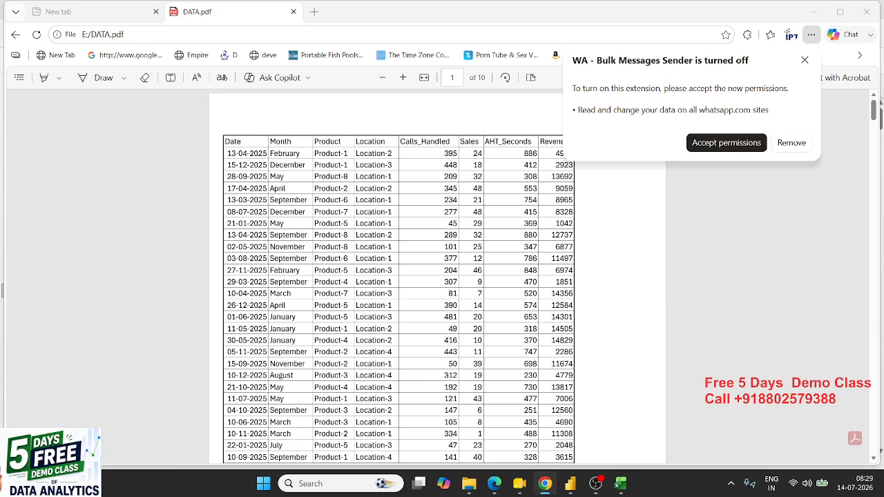
drag(304, 494, 340, 124)
click(613, 127)
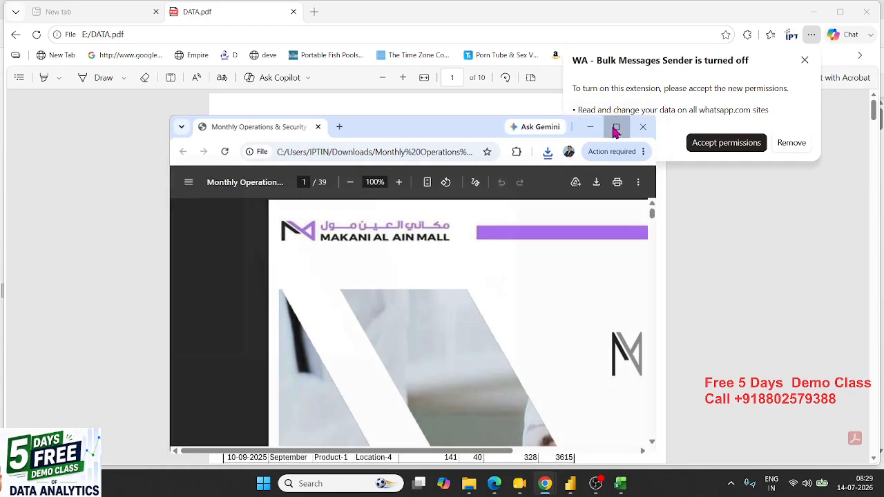
scroll(533, 231, down, 15)
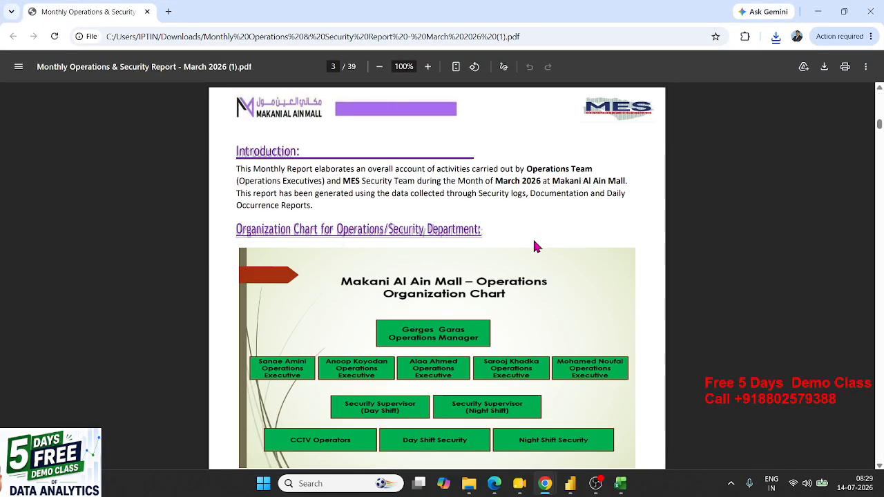
scroll(537, 247, down, 20)
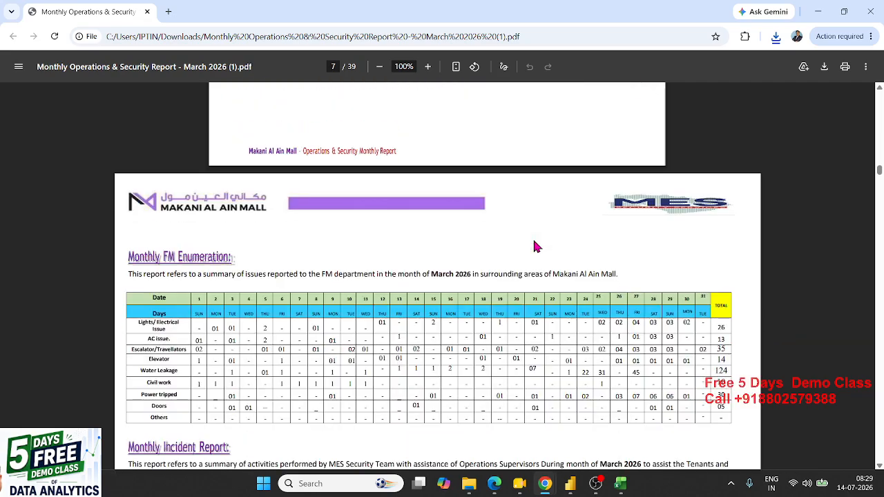
scroll(535, 242, up, 10)
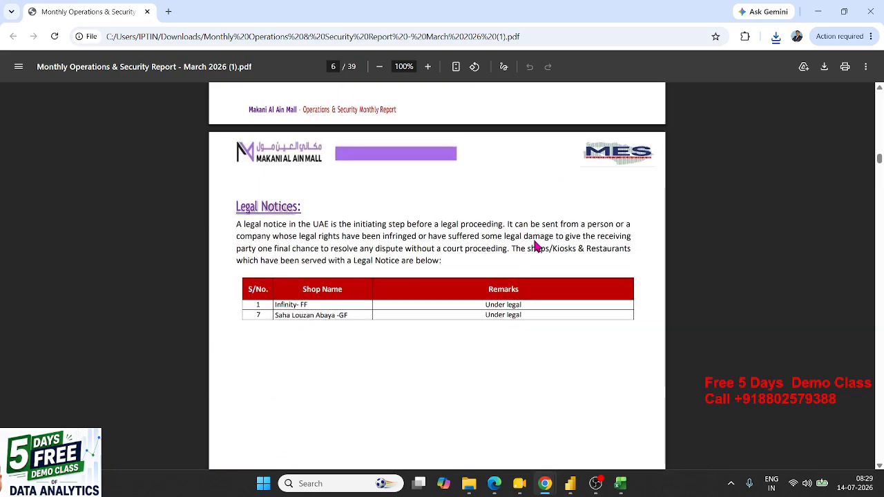
scroll(528, 243, down, 15)
scroll(229, 209, up, 1)
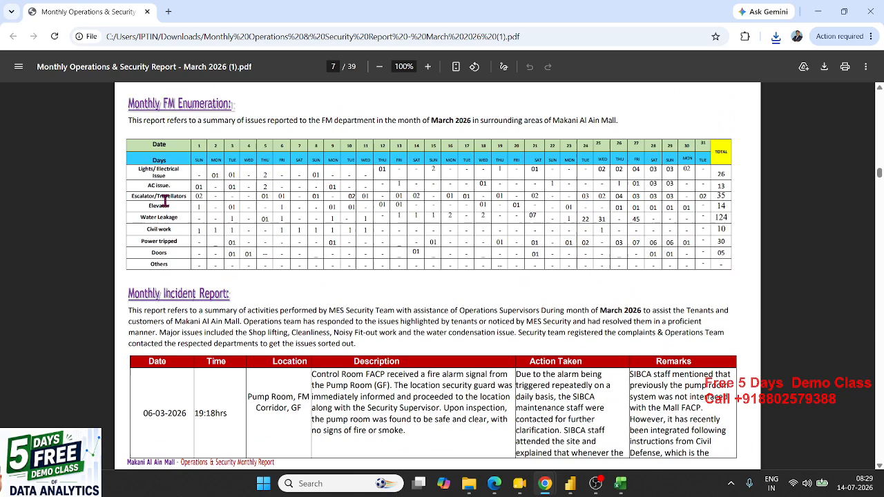
drag(722, 266, 156, 149)
click(239, 251)
Step: Look through the report's incident tables and examine the Lost & Found Details table on page 24
scroll(240, 256, down, 20)
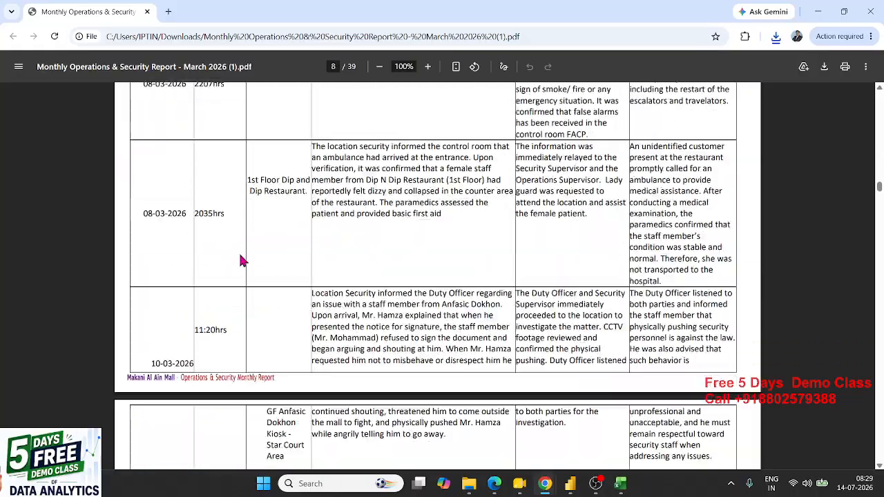
scroll(240, 260, down, 20)
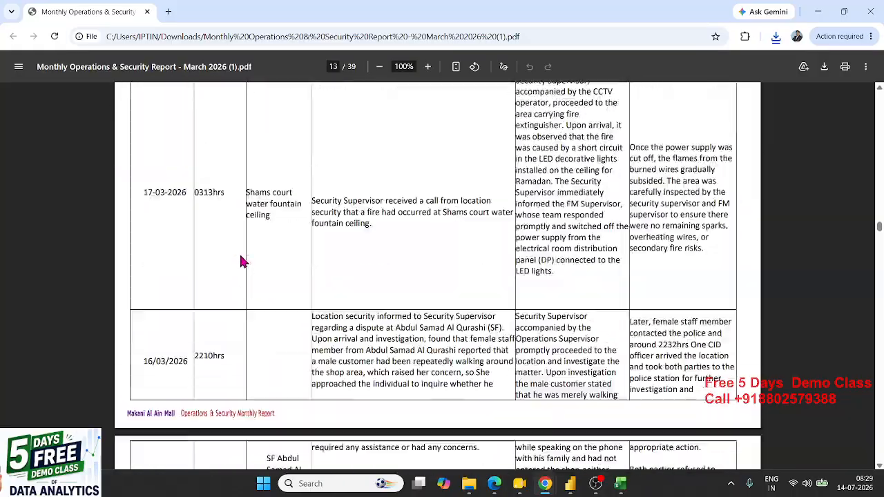
scroll(240, 260, down, 20)
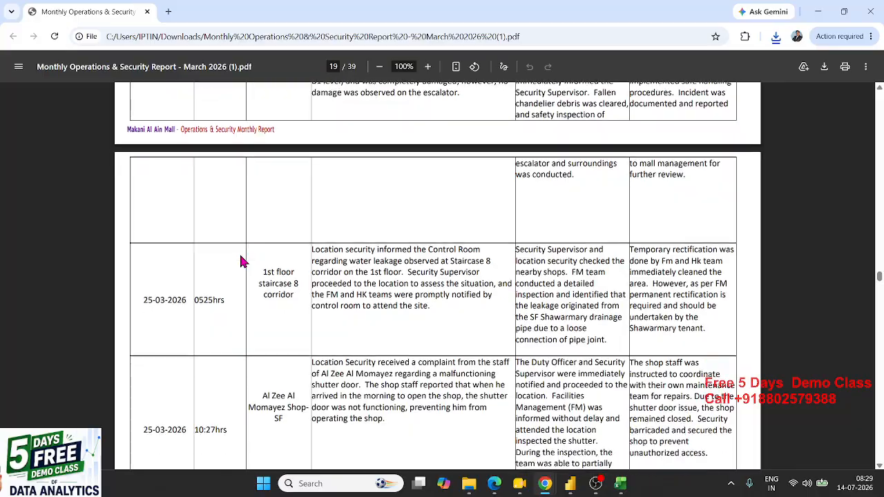
scroll(241, 260, down, 20)
scroll(240, 261, up, 3)
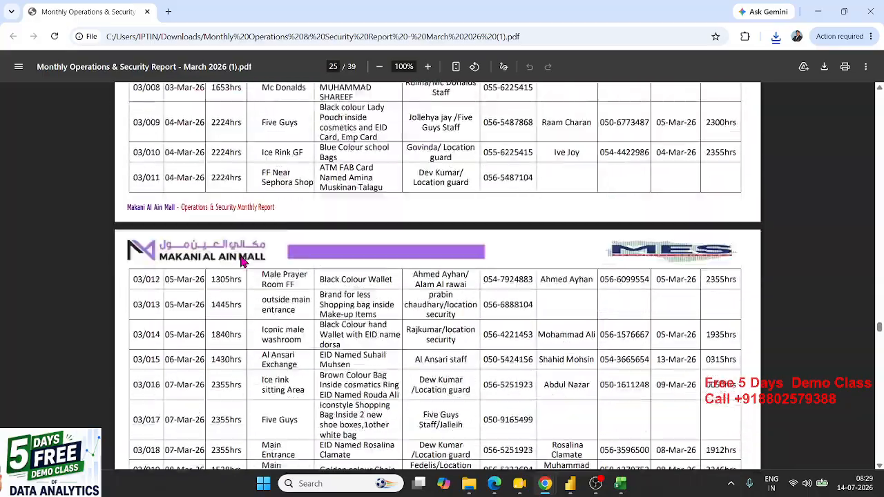
scroll(152, 307, up, 12)
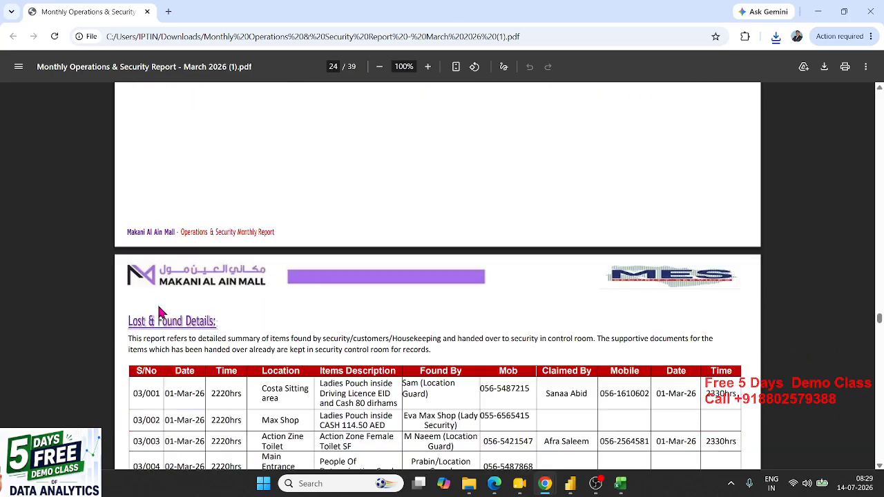
drag(132, 372, 397, 409)
scroll(401, 408, down, 1)
click(405, 404)
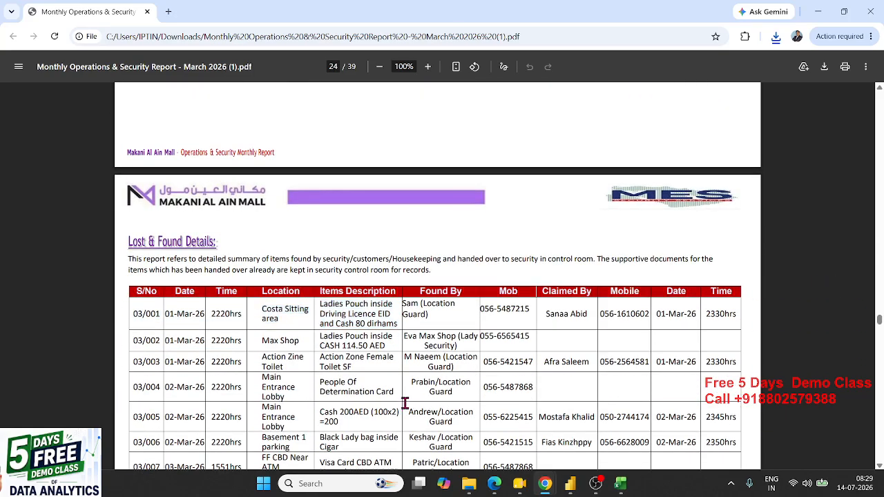
Step: Switch to DATA.pdf in Edge, look over its page 1 table, and copy the file's path
click(818, 12)
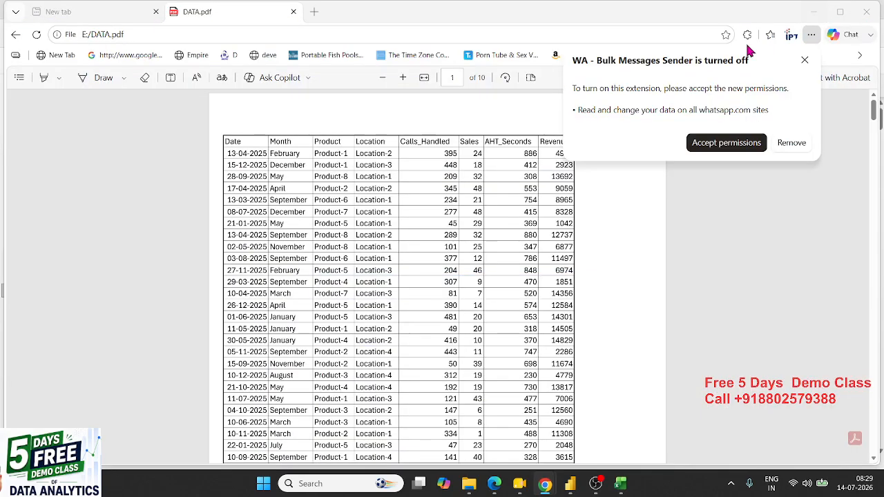
triple_click(282, 154)
click(428, 238)
scroll(434, 244, down, 9)
scroll(434, 243, up, 10)
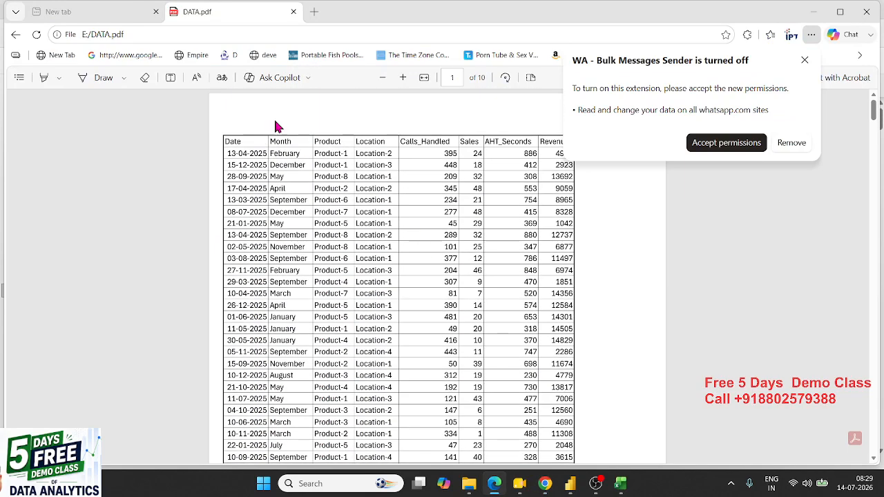
click(183, 34)
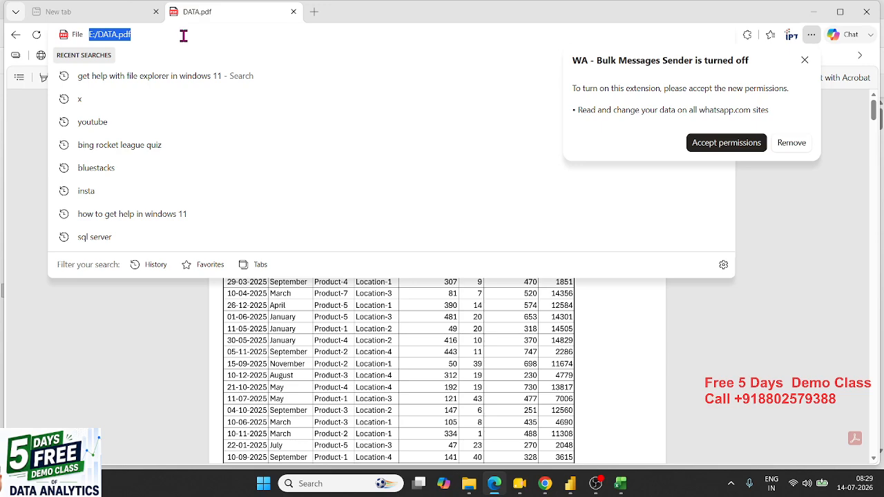
Step: Switch to Power BI Desktop and open file:///E:/DATA.pdf through the Excel workbook source
click(573, 487)
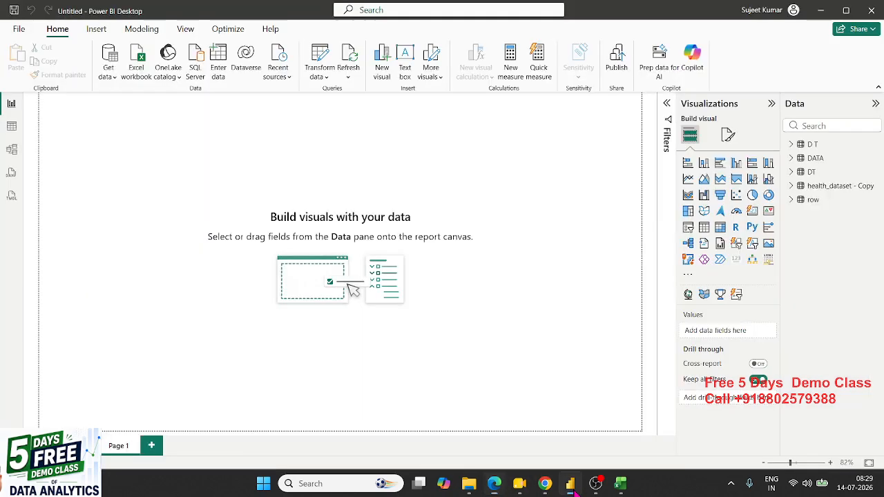
click(143, 68)
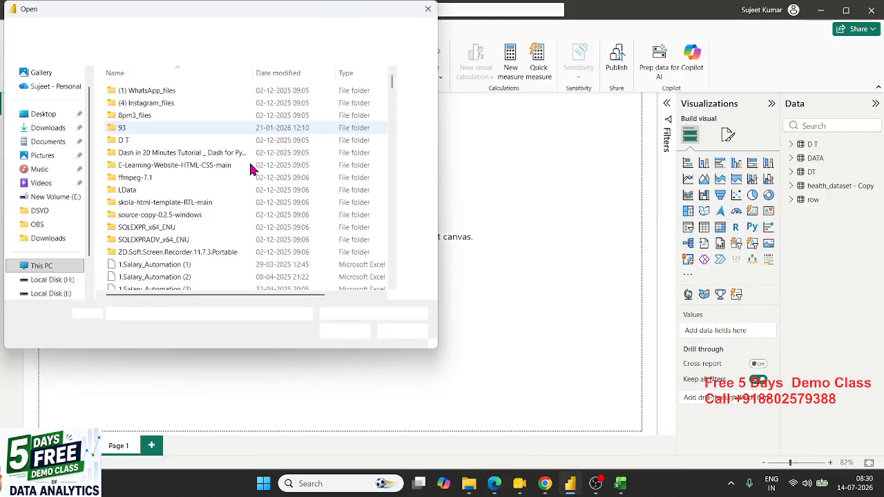
key(ctrl+v)
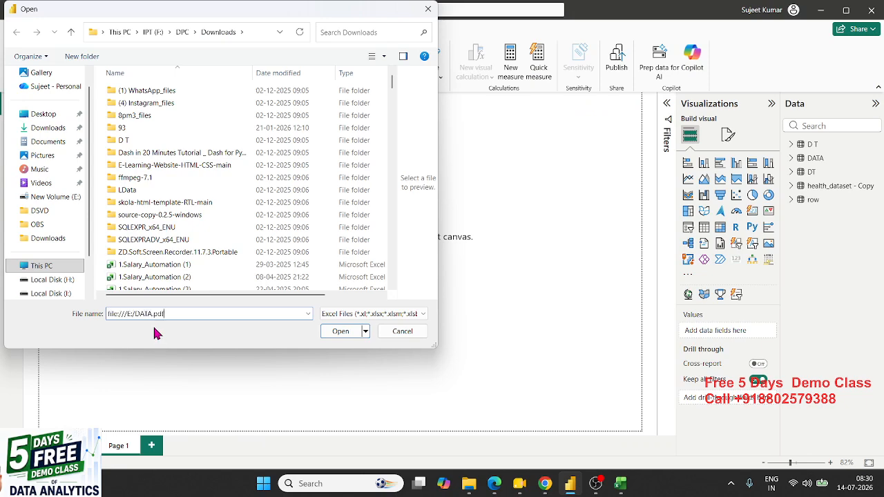
click(341, 332)
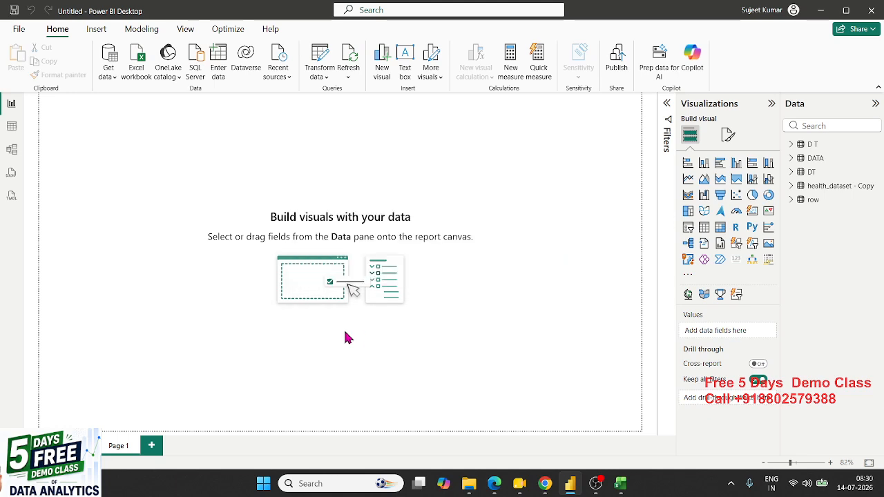
Step: Return to DATA.pdf in Edge, dismiss the extension notice, and compare the table header rows on pages 1 and 2
mouse_move(536, 492)
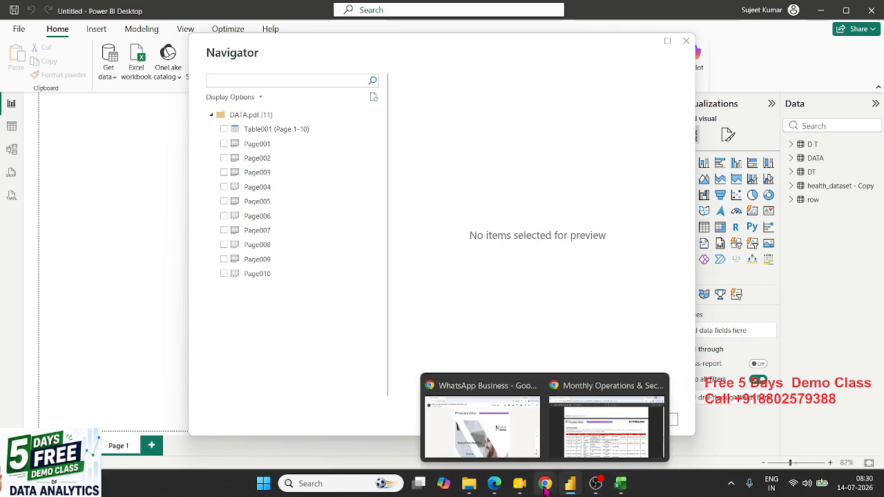
mouse_move(494, 484)
click(491, 436)
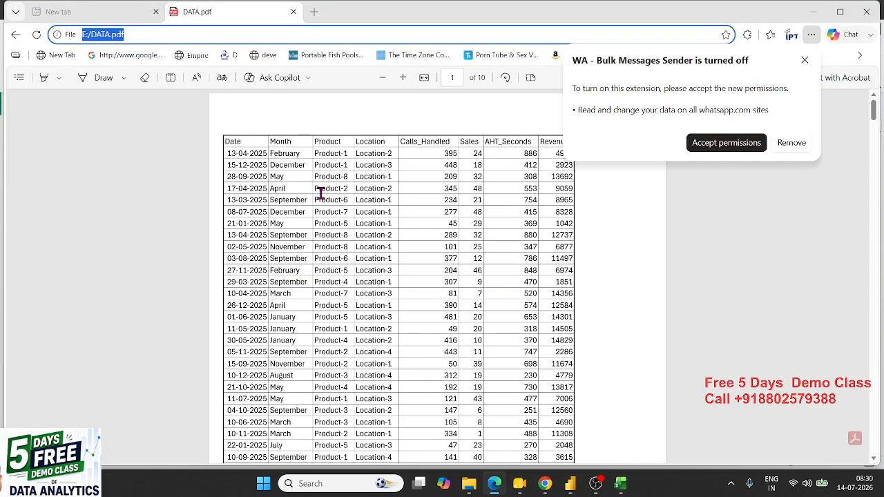
scroll(279, 200, down, 10)
scroll(280, 214, up, 8)
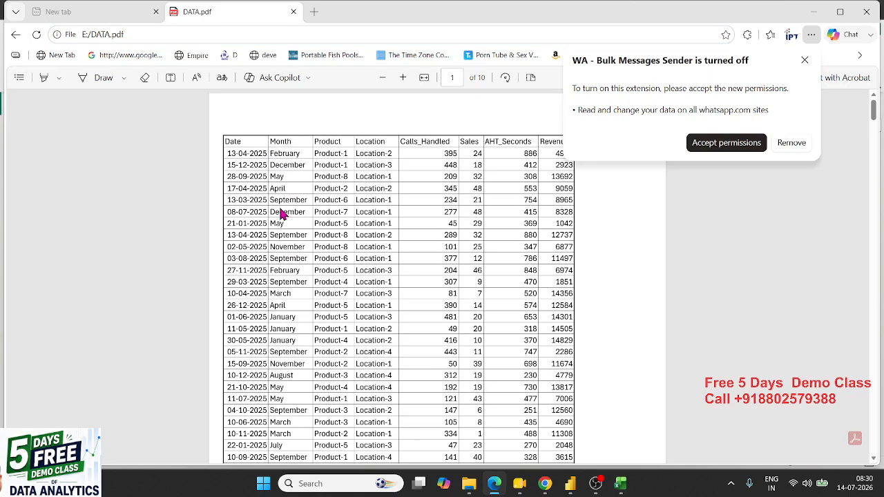
click(805, 60)
drag(226, 142, 567, 142)
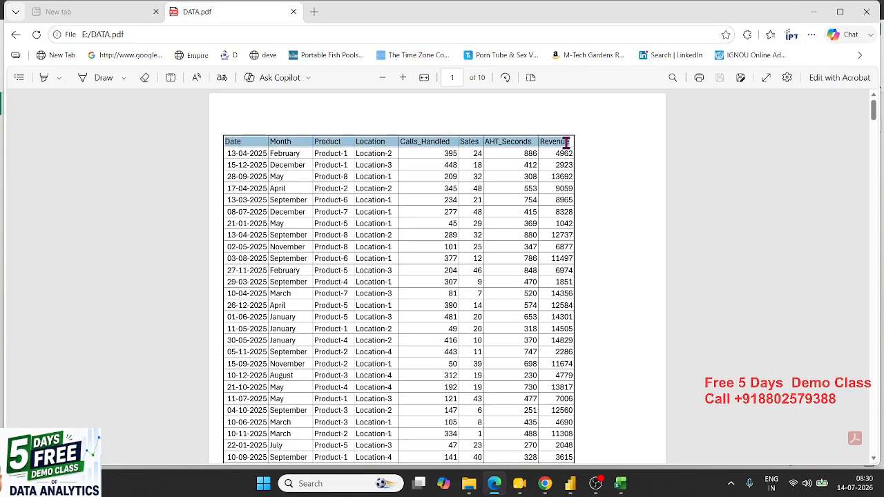
scroll(558, 177, down, 8)
drag(219, 260, 498, 260)
Step: Switch to the report in Chrome and compare the Lost & Found header row on page 24 with the first table row on page 25
mouse_move(546, 483)
click(606, 449)
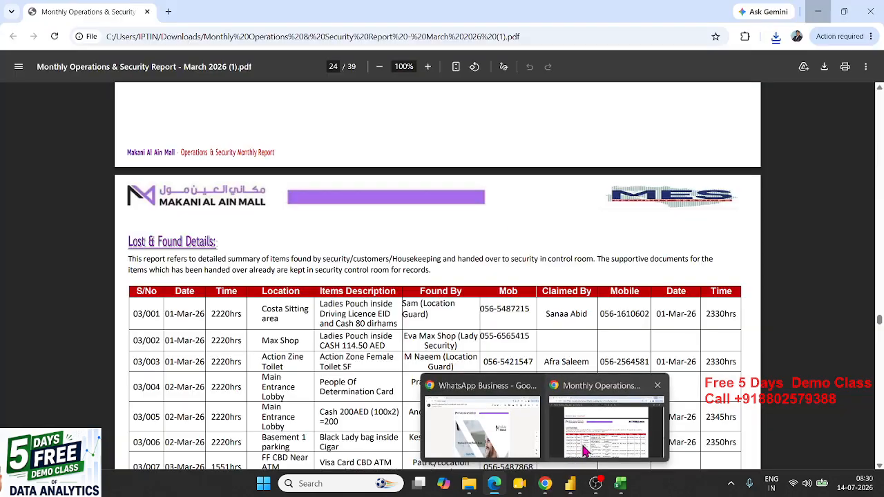
drag(150, 289, 730, 284)
scroll(641, 344, down, 1)
scroll(643, 345, up, 2)
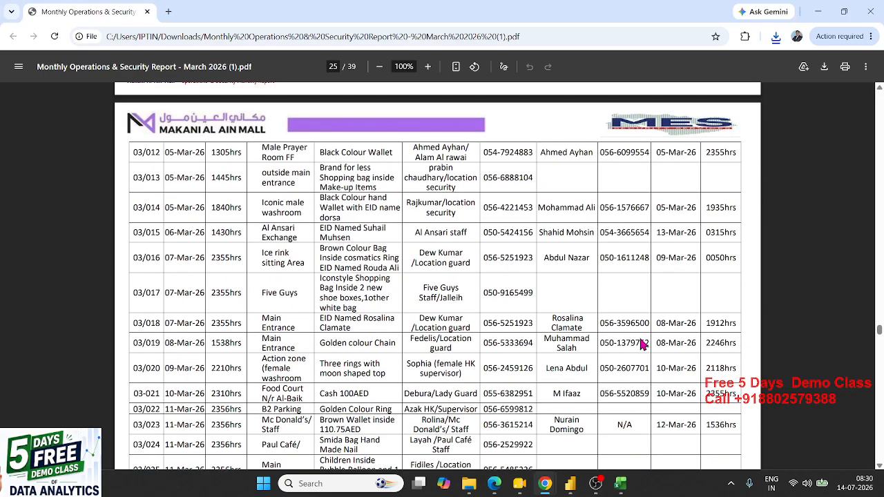
drag(146, 156, 619, 167)
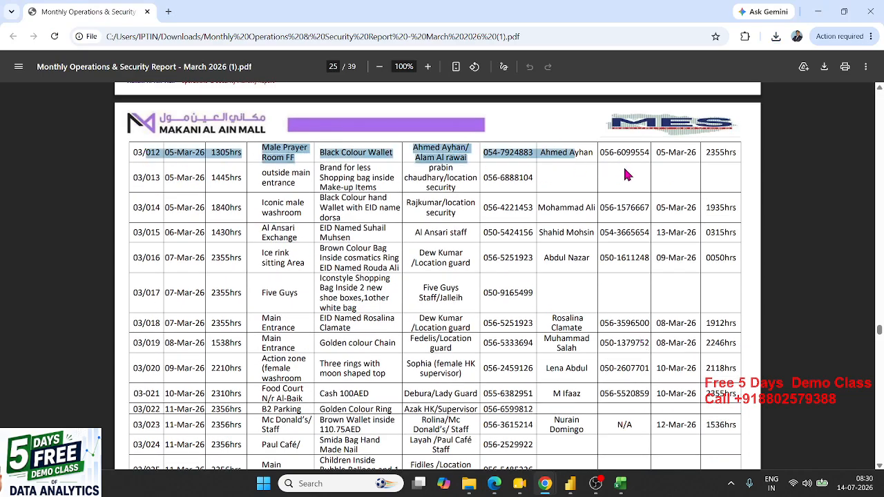
Step: Switch to Power BI Desktop and preview Page001 through Page005 and Table001 (Page 1-10) of DATA.pdf
click(579, 490)
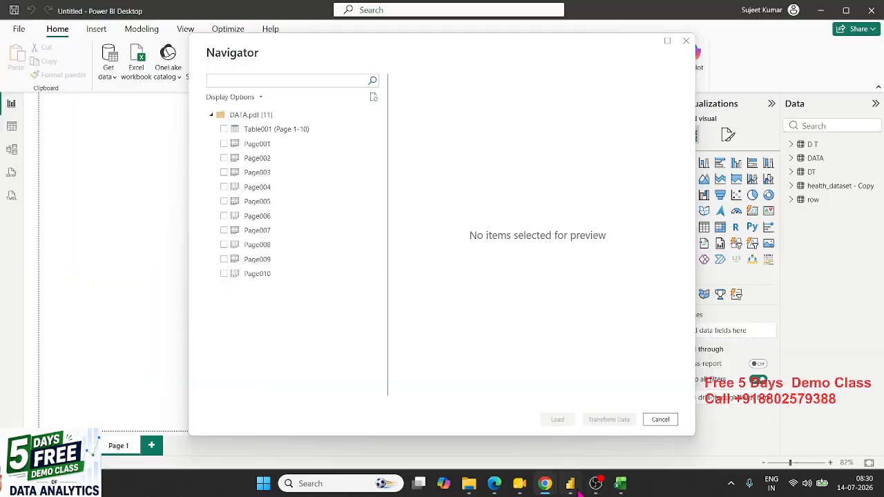
click(264, 150)
click(267, 159)
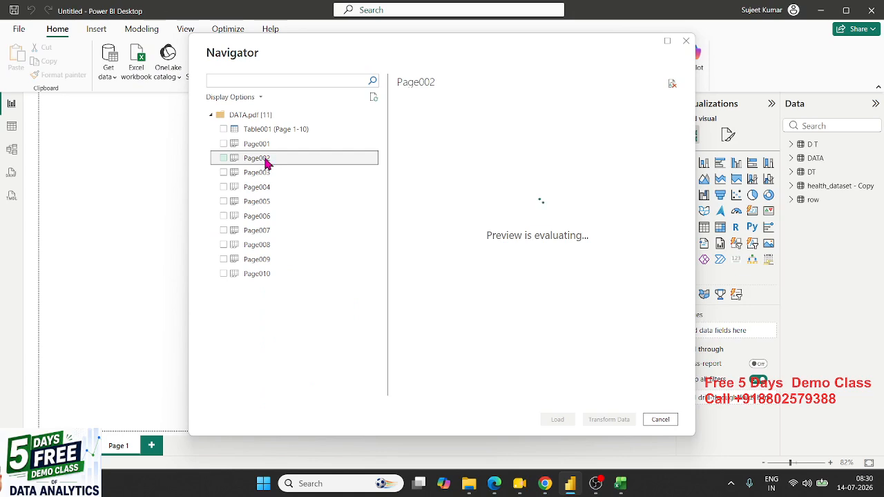
click(268, 173)
click(268, 187)
click(267, 202)
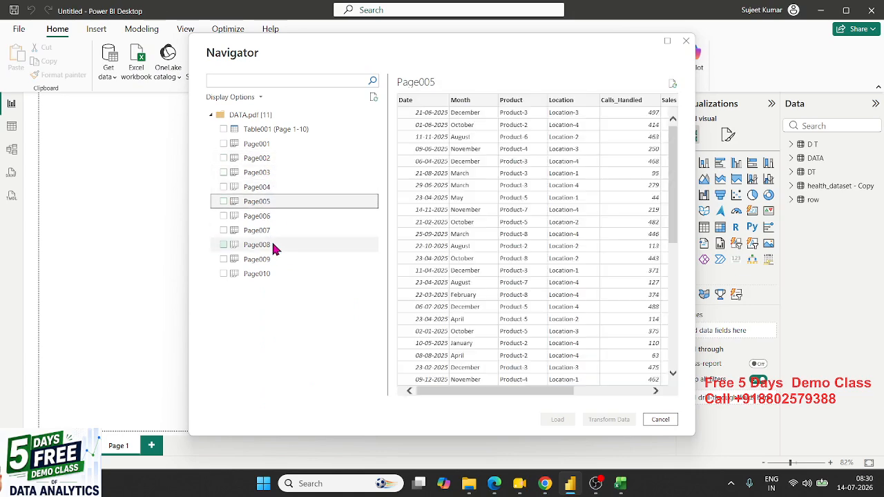
click(274, 136)
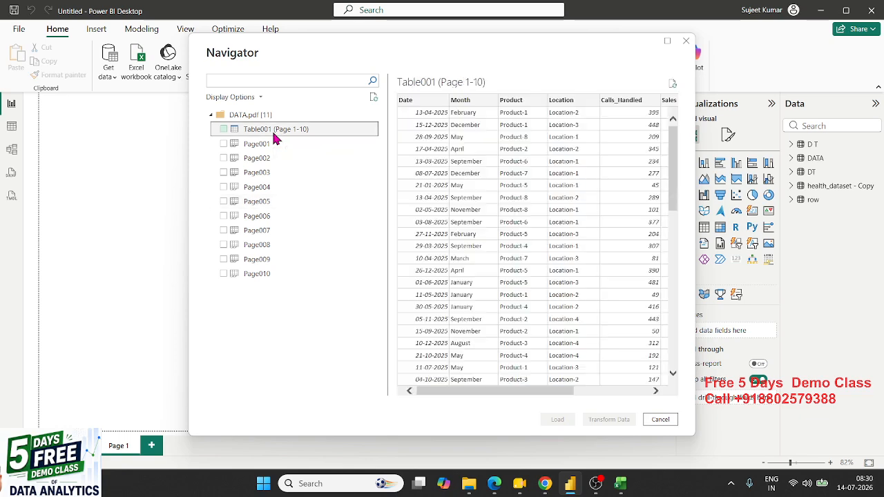
click(670, 164)
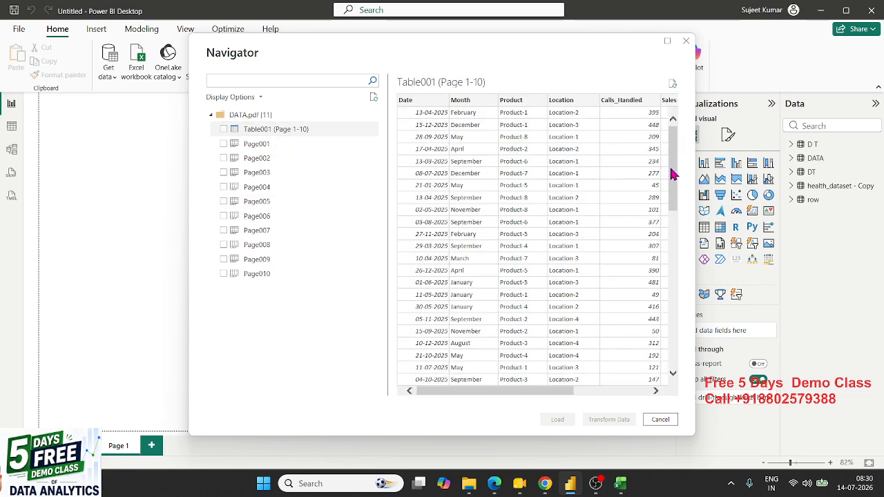
Step: Check the table header on page 2 of DATA.pdf in Edge, and return to the Table001 (Page 1-10) preview in Power BI Desktop
click(496, 483)
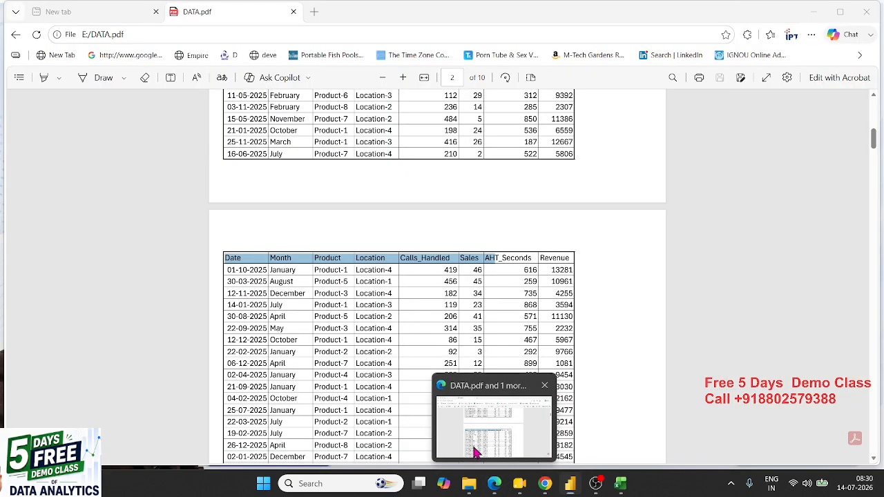
scroll(469, 359, down, 10)
scroll(469, 359, up, 10)
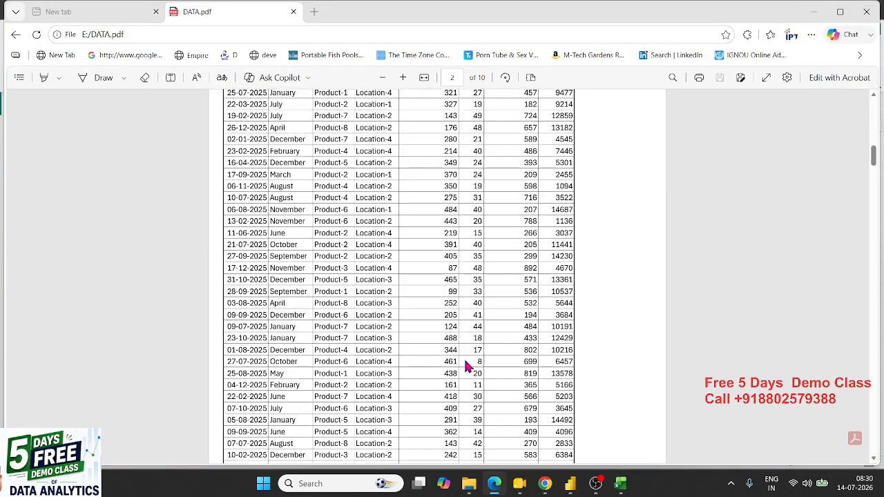
click(247, 180)
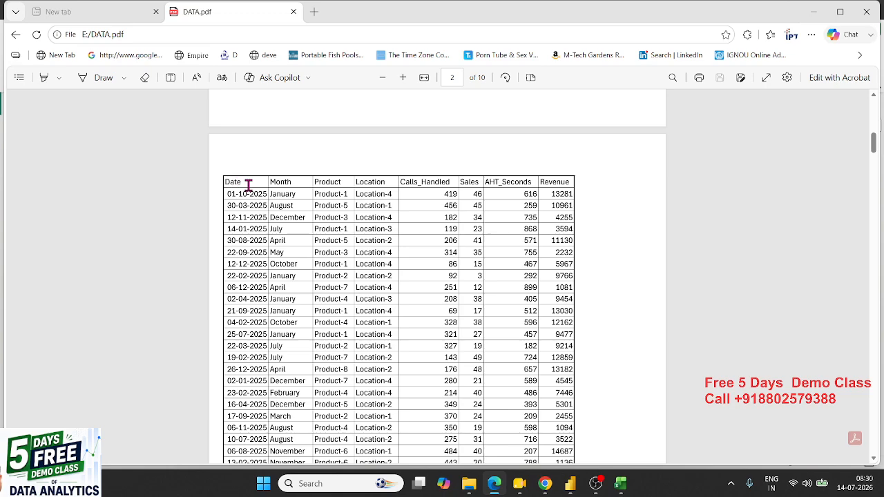
click(570, 484)
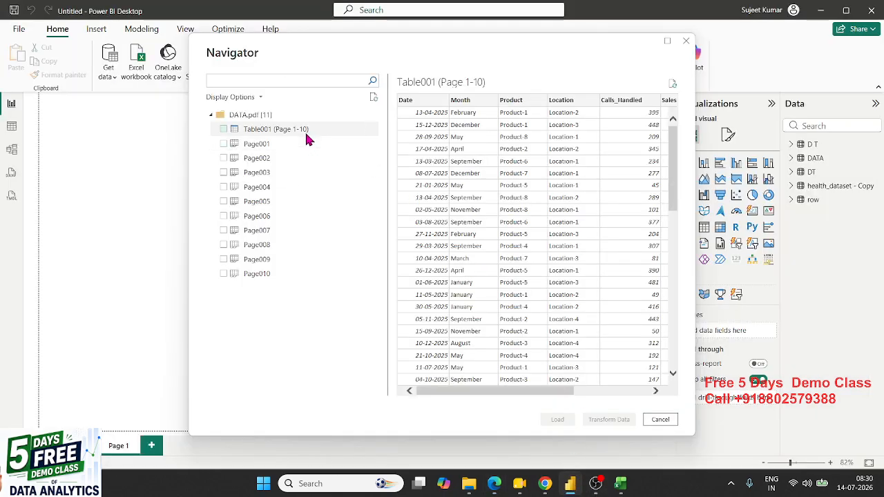
Step: Switch to the report in Chrome and examine how the Lost & Found table continues across pages 24 to 27
mouse_move(546, 483)
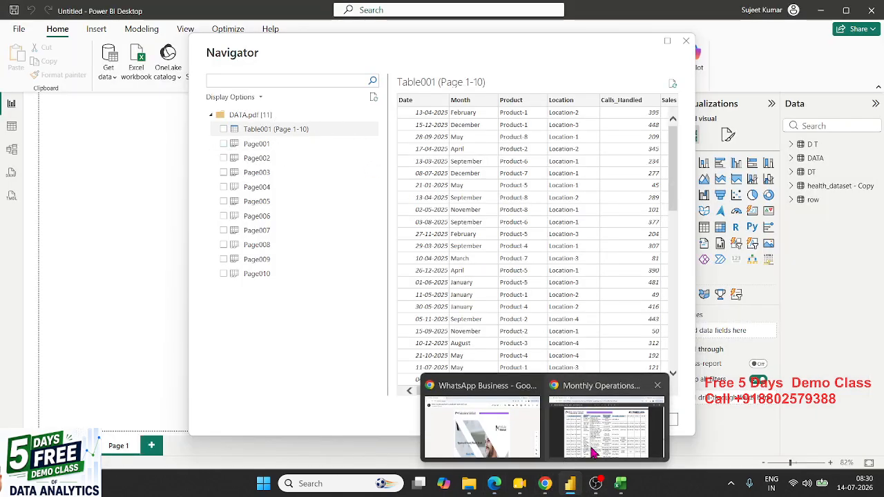
click(590, 431)
scroll(455, 308, up, 5)
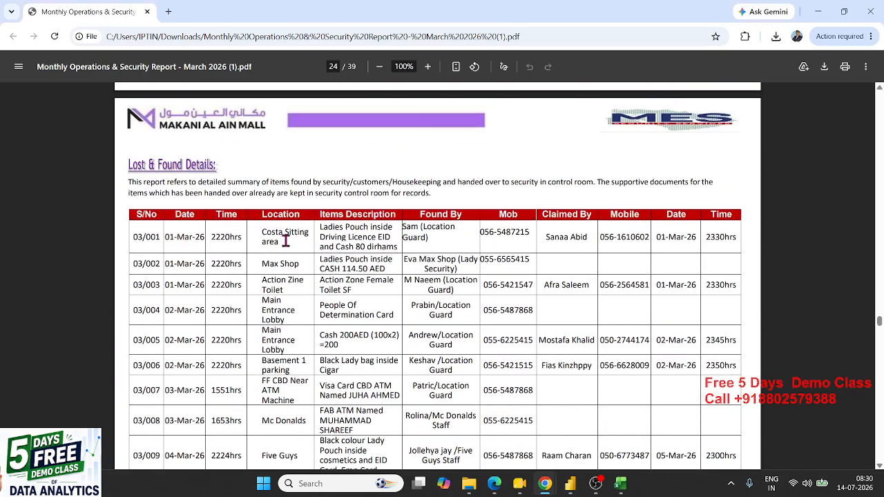
scroll(618, 227, down, 5)
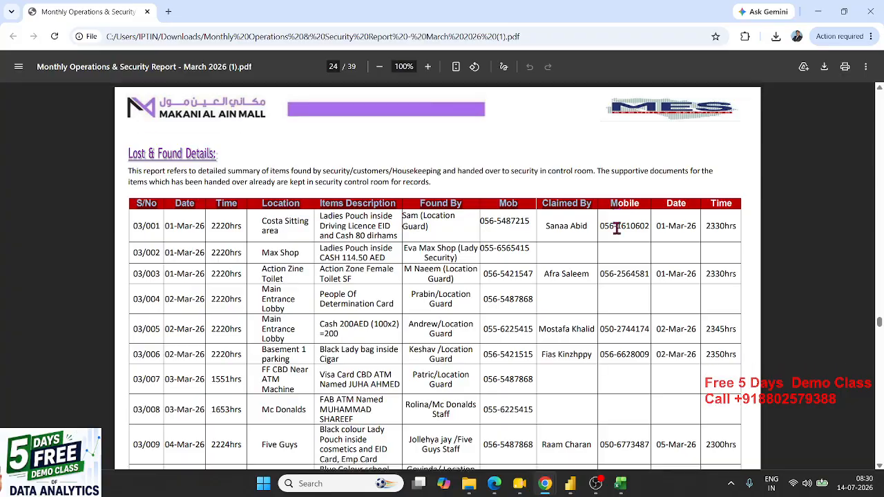
scroll(329, 333, down, 10)
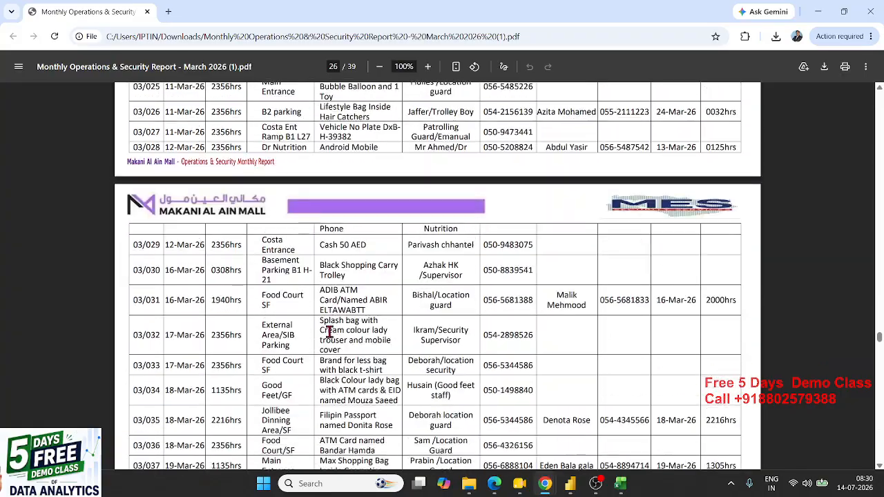
scroll(329, 333, down, 4)
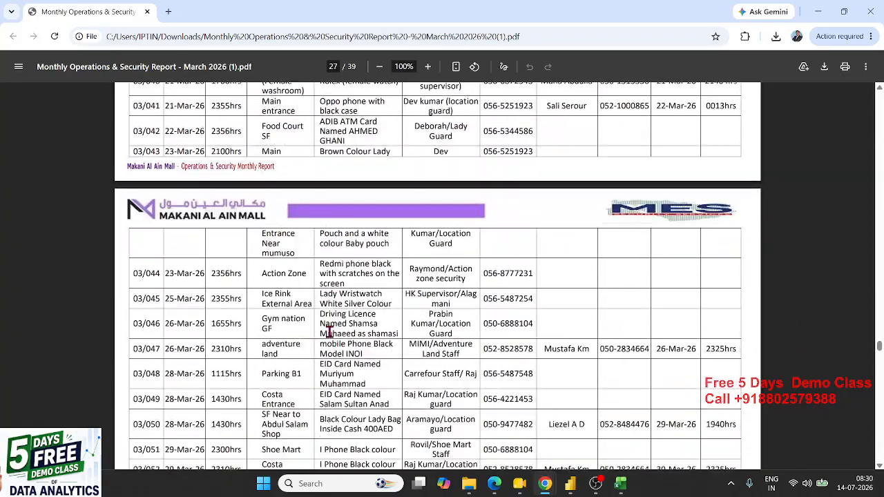
scroll(329, 333, down, 6)
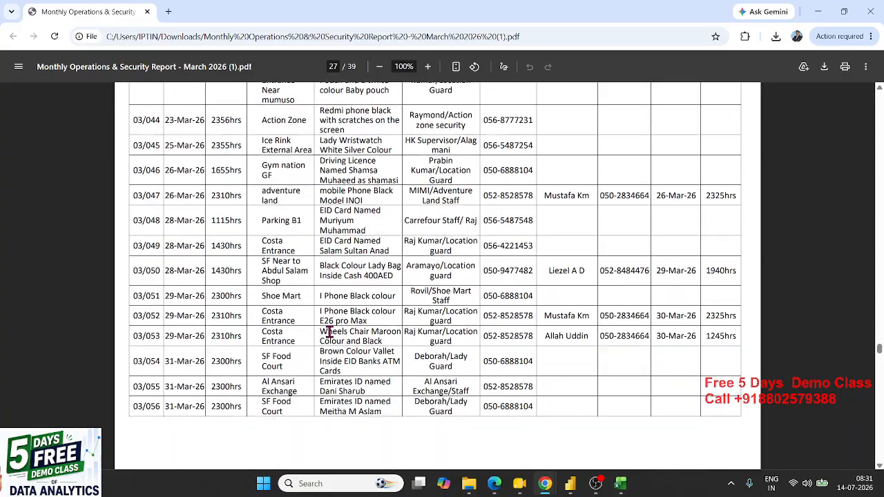
scroll(330, 333, down, 5)
scroll(329, 333, up, 12)
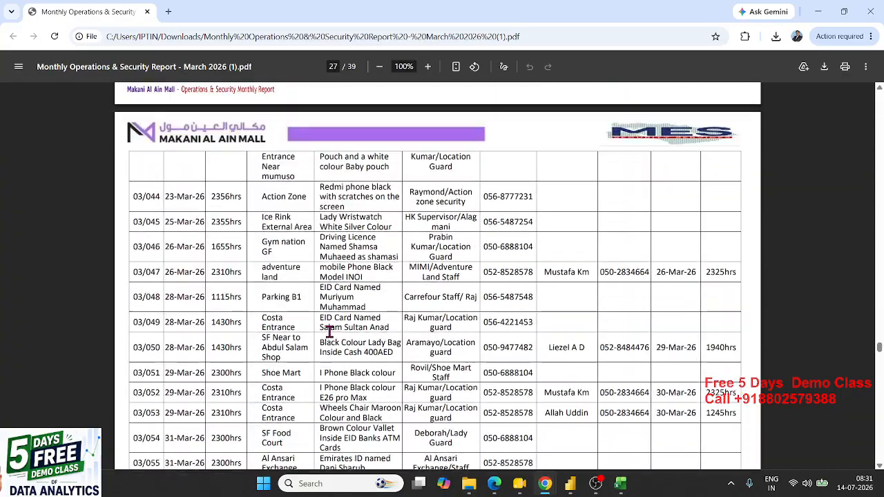
Step: Switch back to Power BI Desktop and load Table001 (Page 1-10) from DATA.pdf
key(alt+Tab)
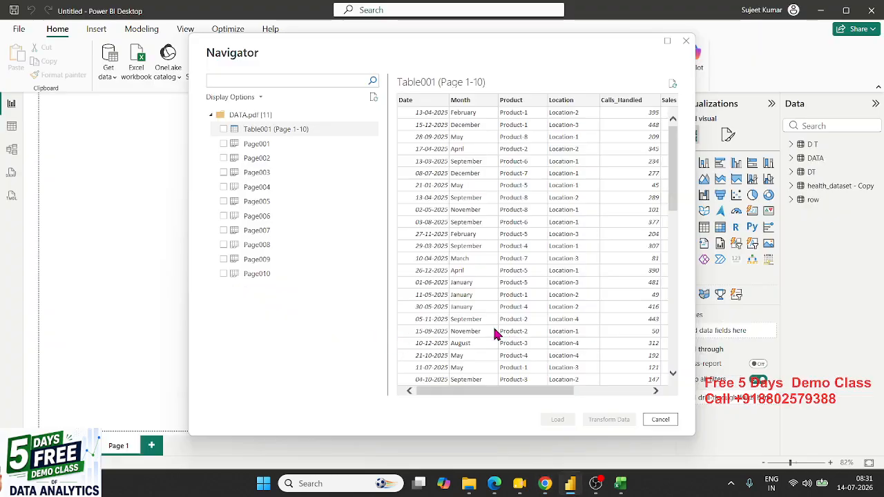
click(222, 130)
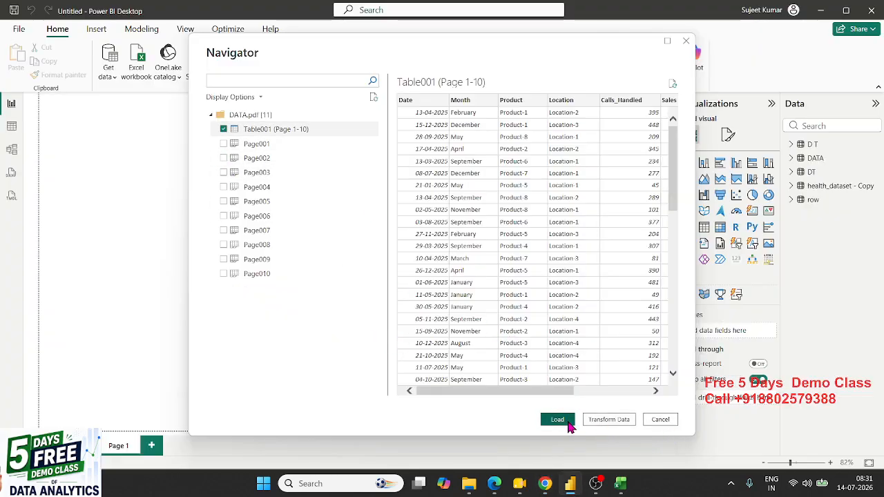
click(558, 420)
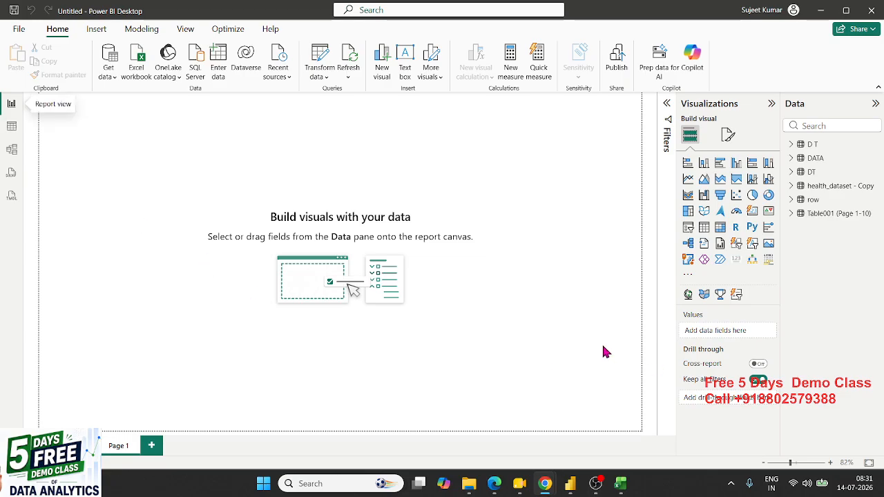
Step: Switch to the Monthly Operations & Security Report in Chrome and check its incident tables and file path
mouse_move(550, 485)
click(580, 461)
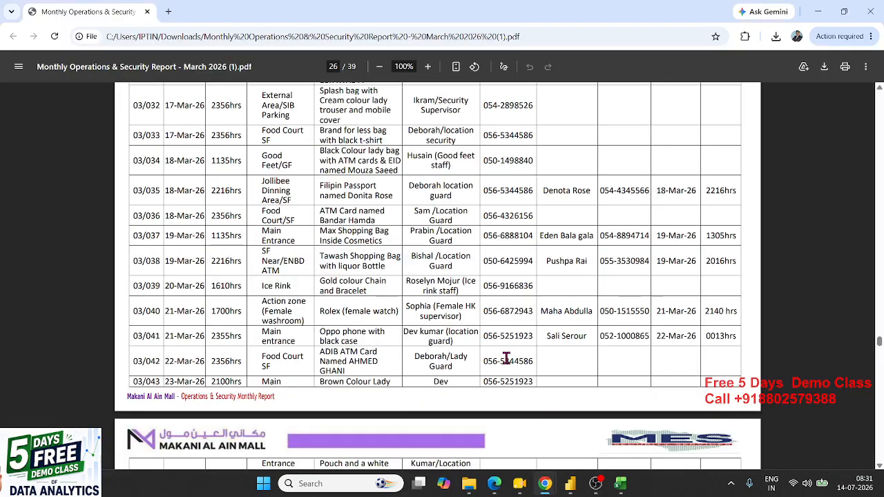
scroll(506, 357, down, 15)
scroll(506, 357, up, 20)
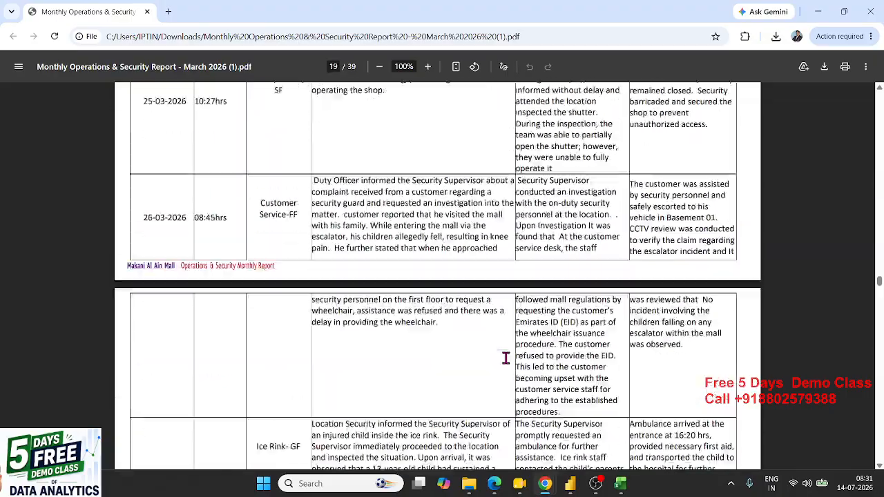
scroll(505, 358, down, 5)
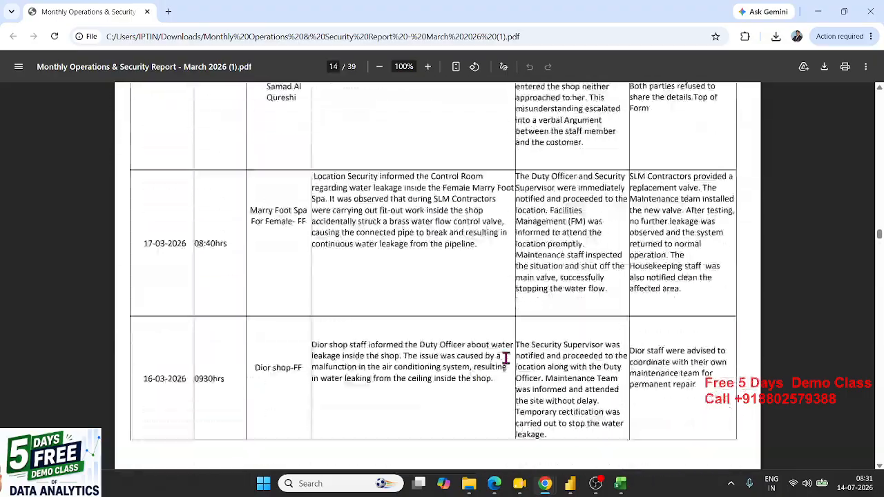
click(458, 37)
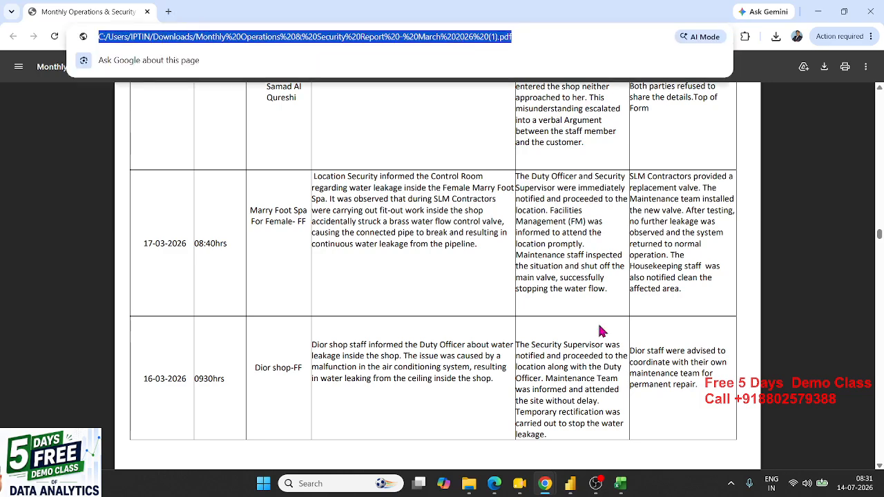
Step: Switch back to Power BI Desktop and connect to the PDF "Monthly Operations & Security Report - March 2026 (1)" from the Downloads folder
click(570, 483)
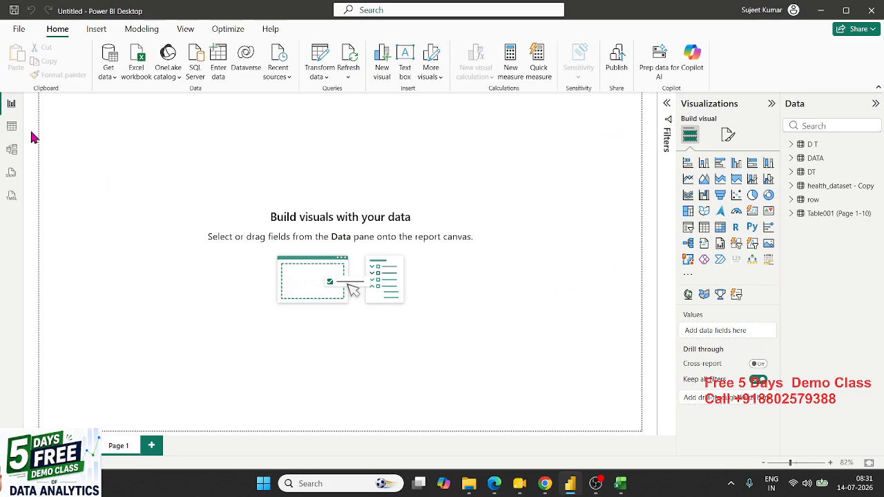
click(92, 34)
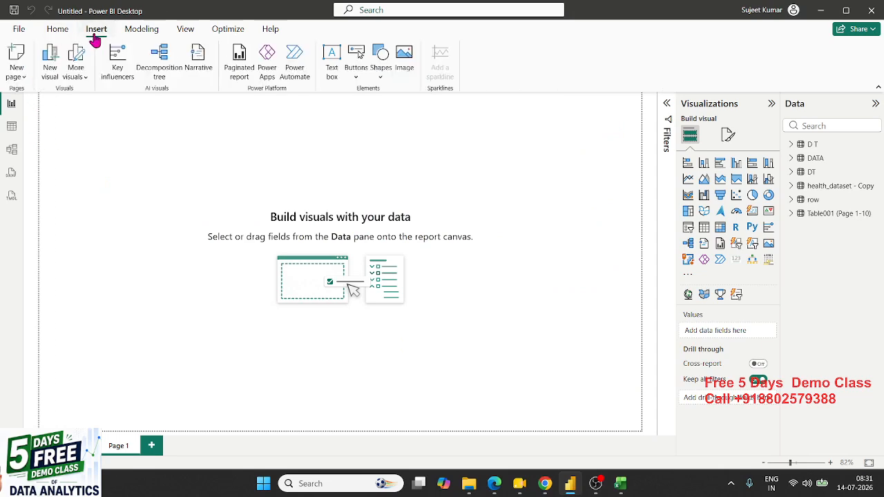
click(58, 29)
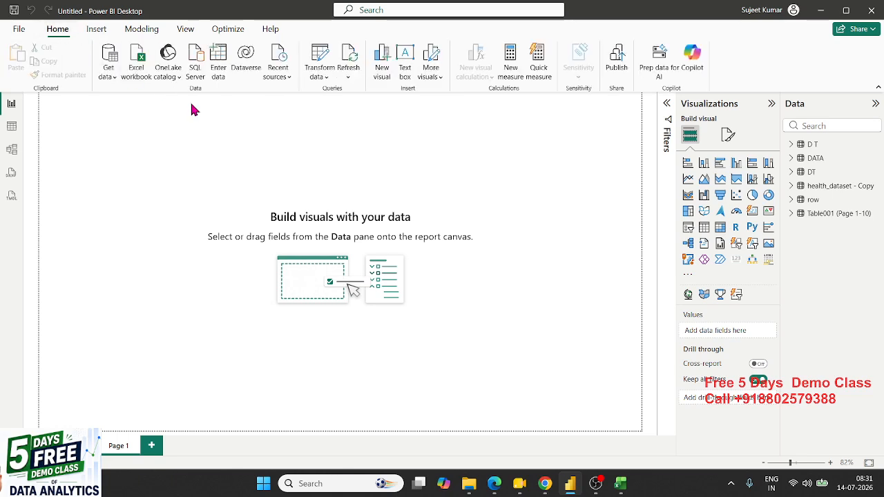
click(106, 81)
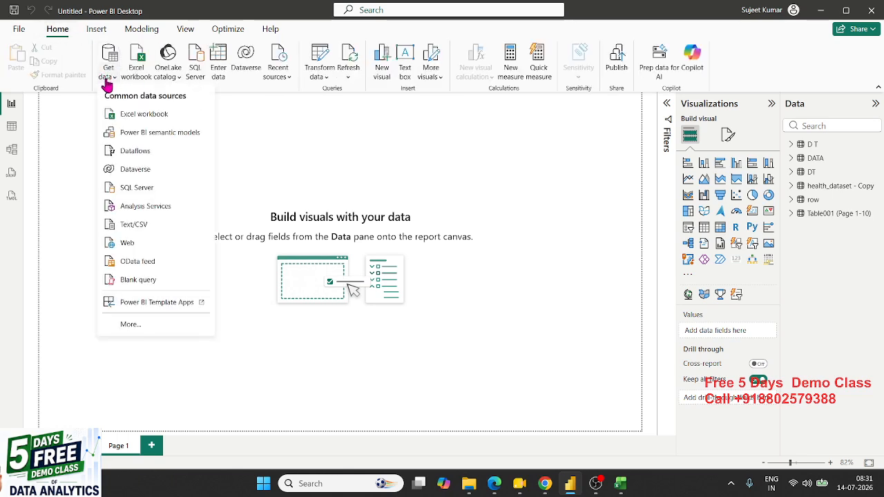
click(130, 324)
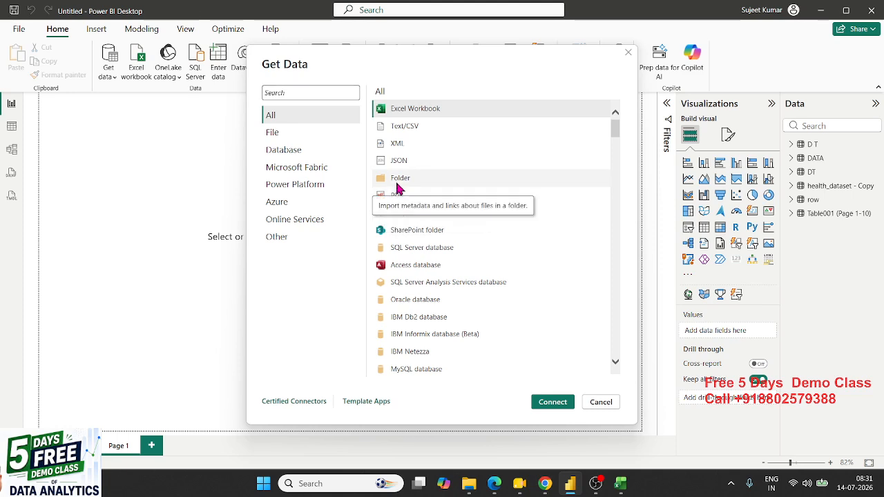
click(398, 196)
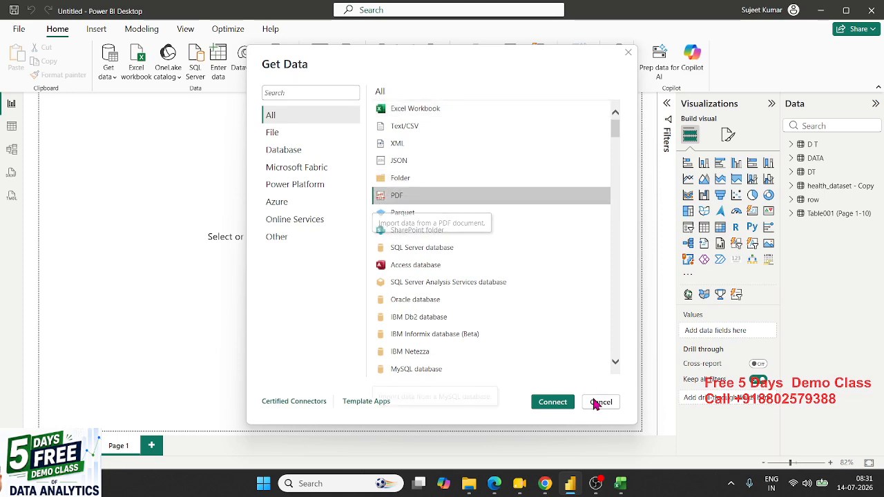
click(552, 402)
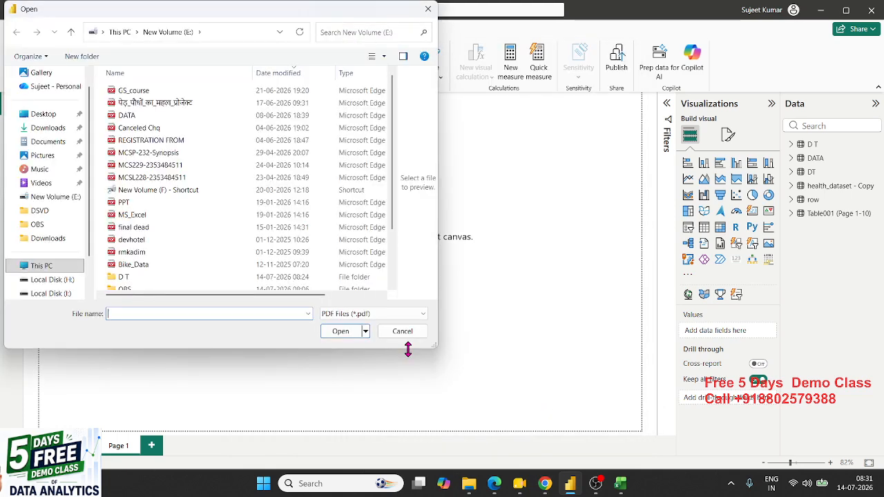
click(56, 129)
click(150, 106)
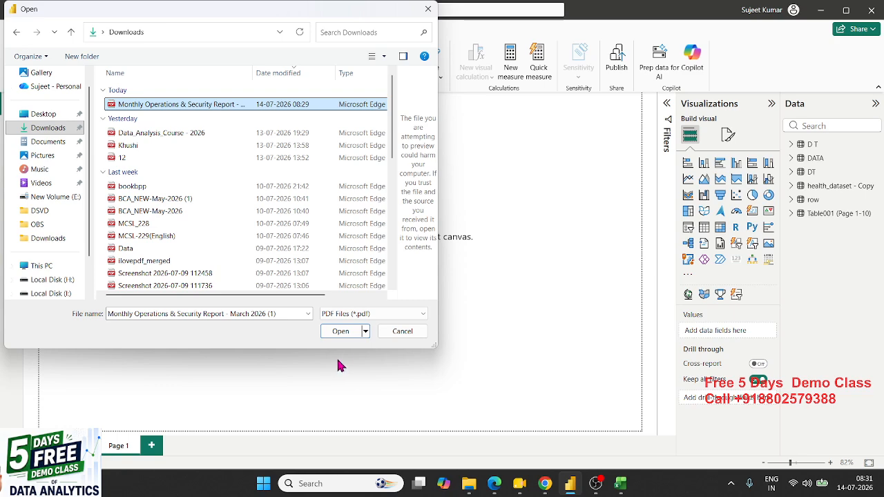
click(341, 333)
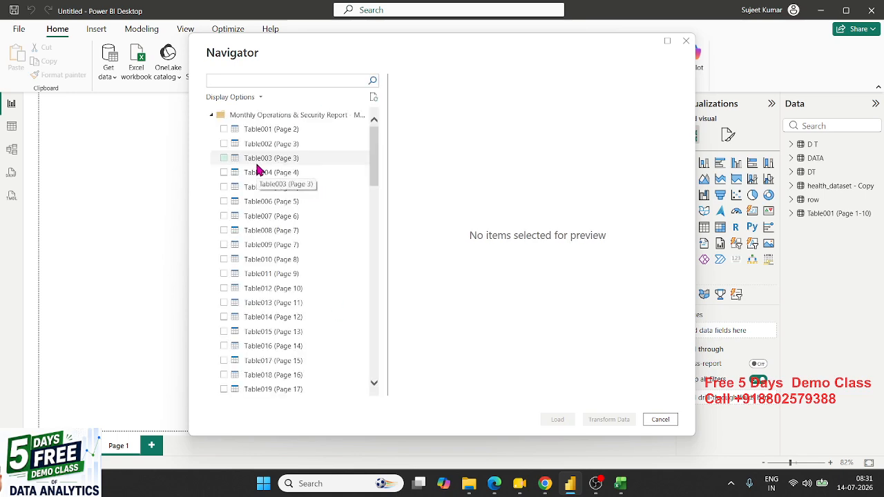
Step: Preview the report's tables from Table001 (Page 2) through Table007 (Page 6)
click(270, 130)
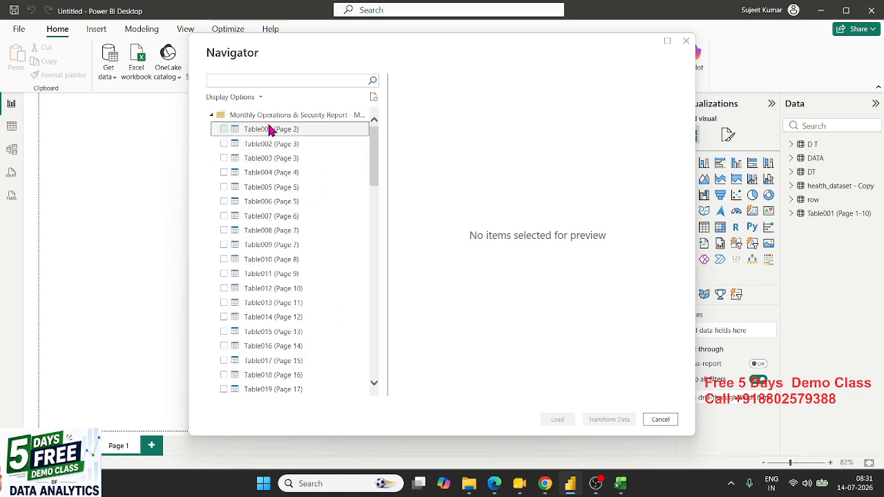
click(329, 145)
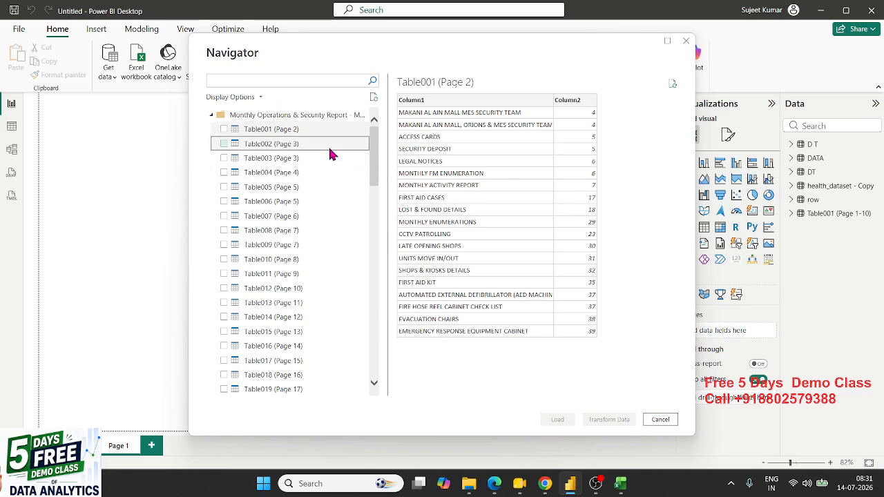
click(330, 159)
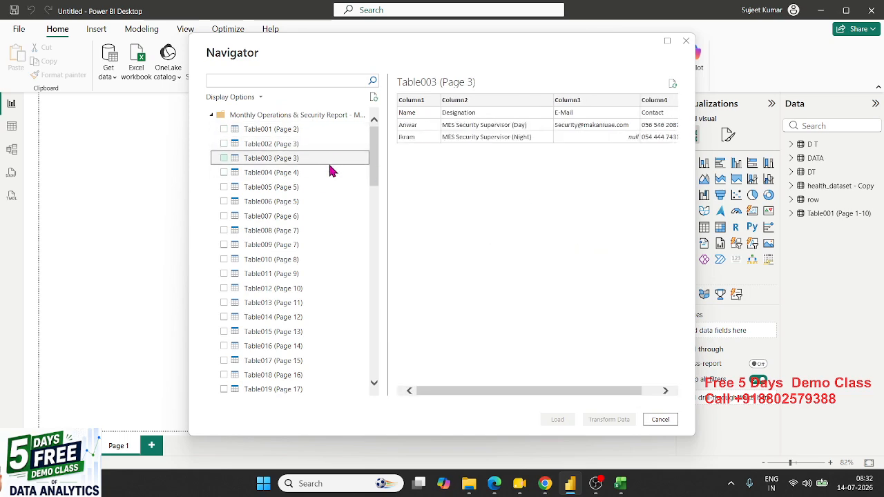
click(329, 168)
click(325, 193)
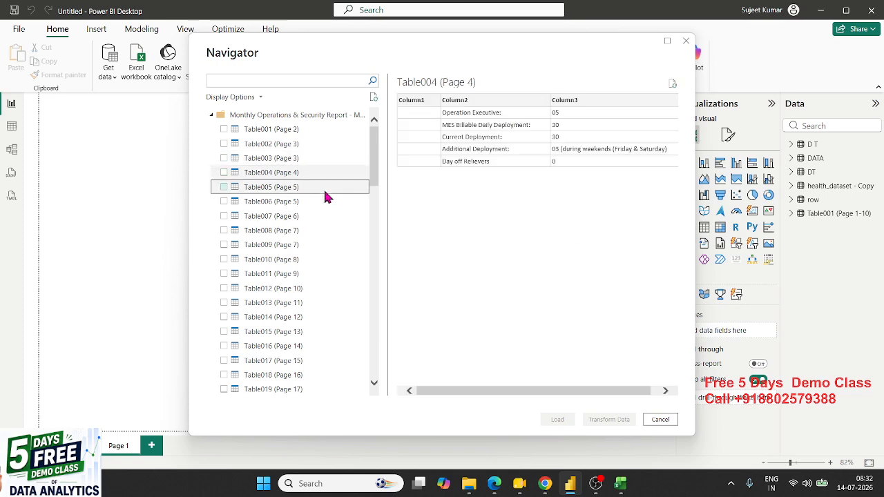
click(322, 199)
click(323, 215)
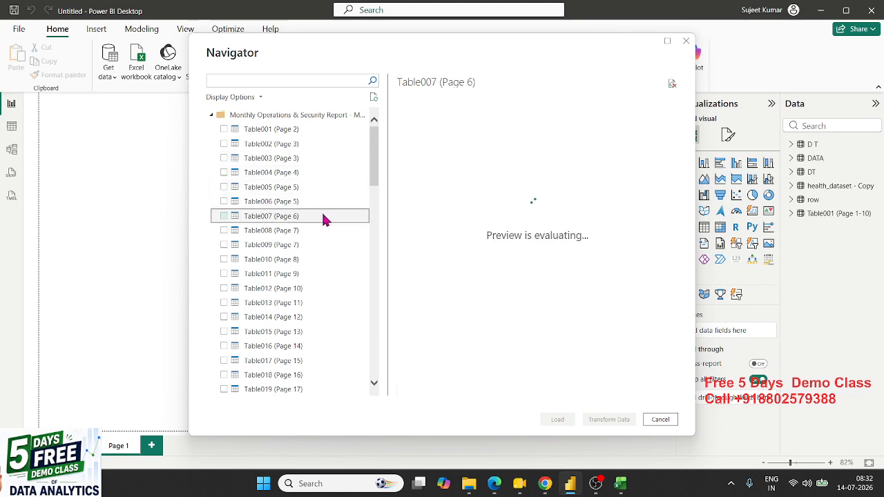
Step: Preview the two page 7 tables and examine Table008 (Page 7) through to its last column
click(322, 229)
click(323, 246)
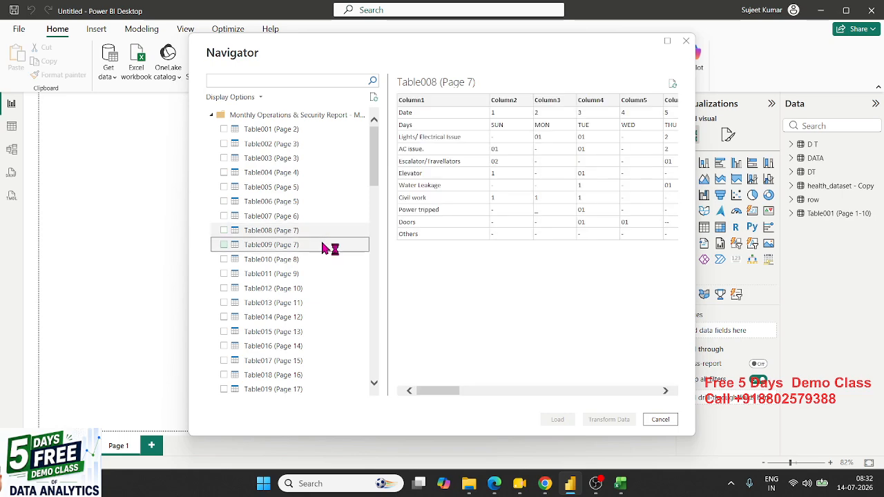
click(317, 230)
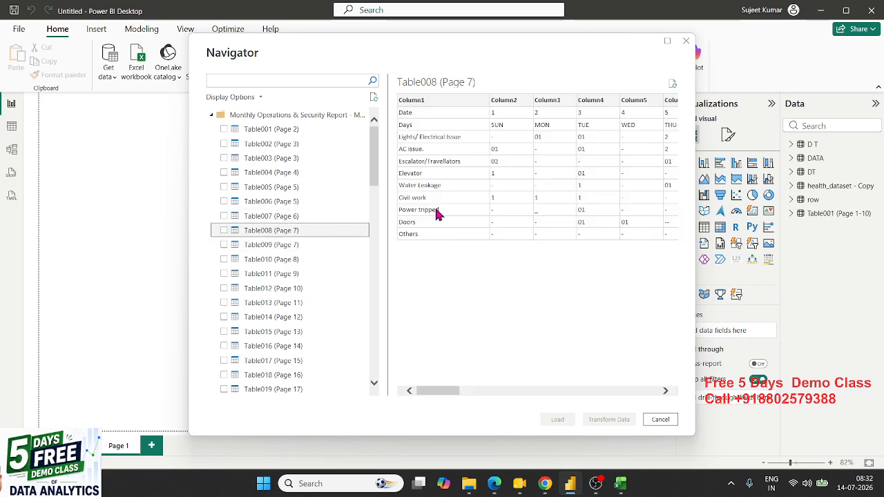
drag(440, 388, 670, 404)
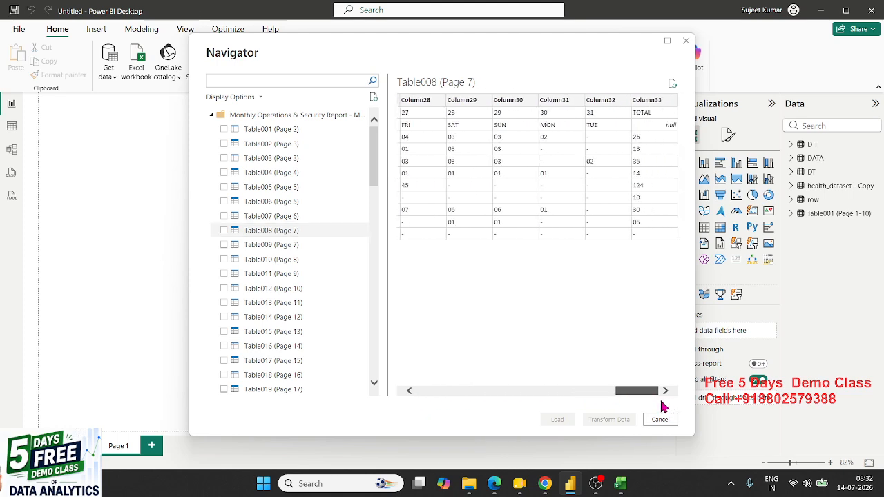
Step: Preview the incident tables from Table010 (Page 8) through Table019 (Page 17) one after another
click(289, 259)
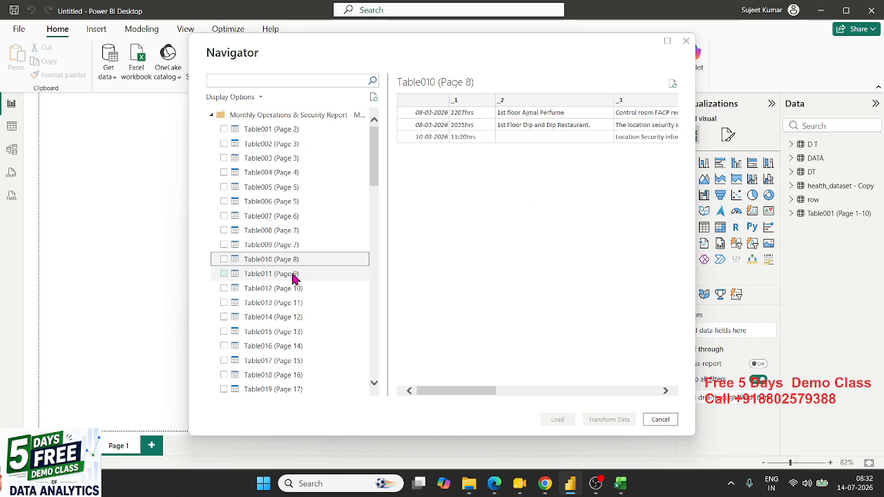
click(293, 274)
click(298, 288)
click(304, 302)
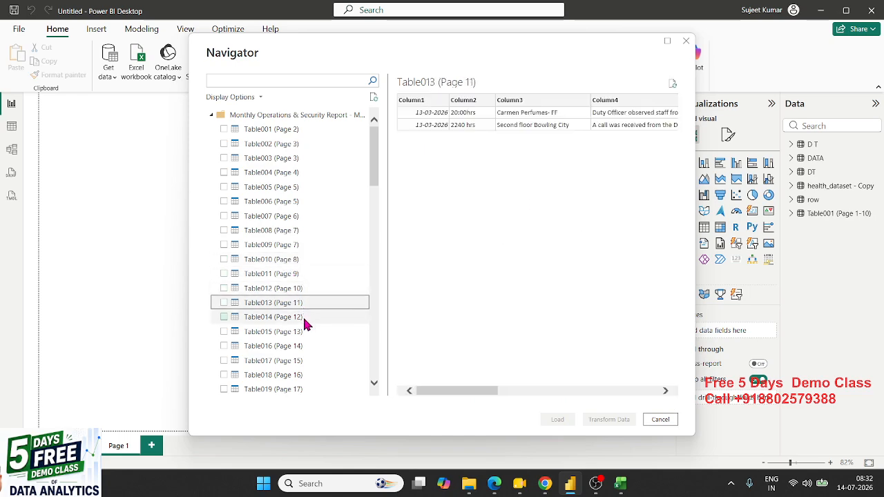
click(304, 318)
click(306, 332)
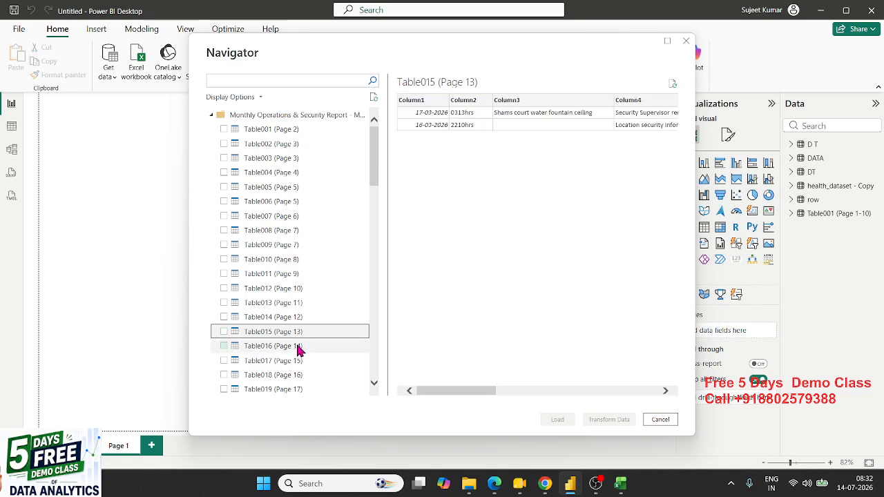
click(299, 347)
click(300, 362)
click(300, 375)
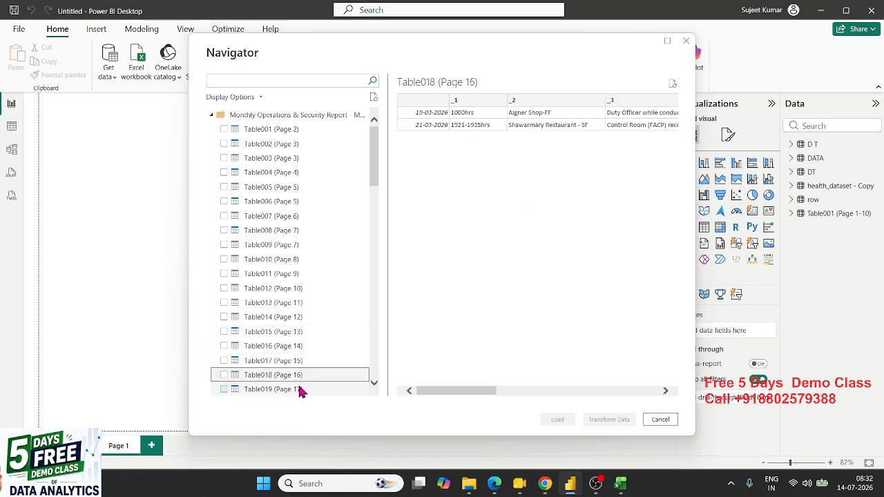
click(298, 389)
Step: Preview Table029 (Page 27) and Table031 (Page 29) through Table034 (Page 31), comparing Table033 with Table034
scroll(294, 345, down, 5)
click(296, 304)
click(297, 333)
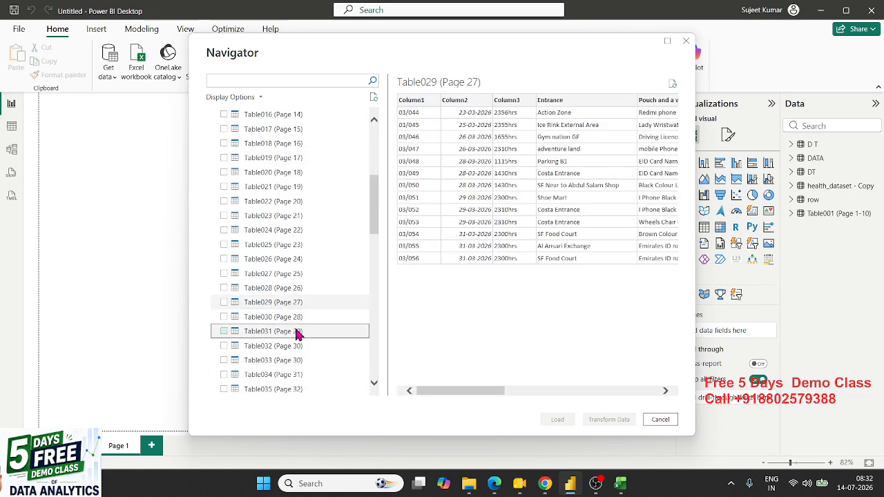
click(296, 346)
click(297, 360)
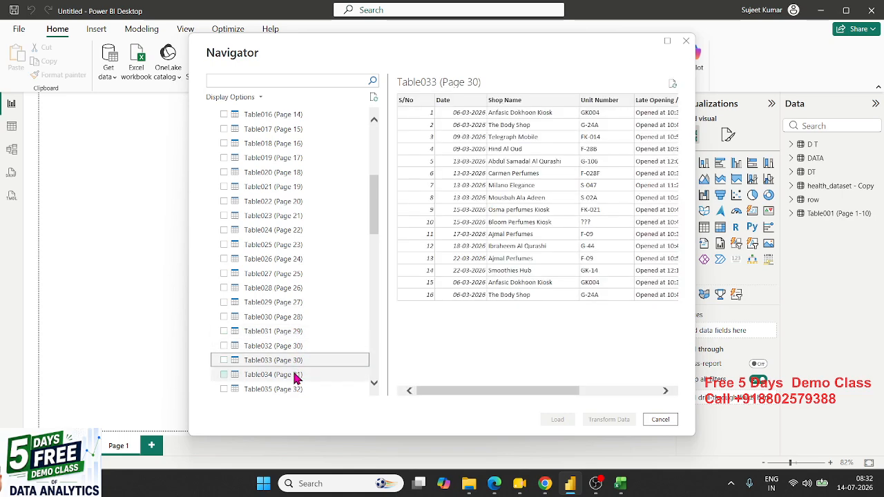
click(296, 376)
click(295, 361)
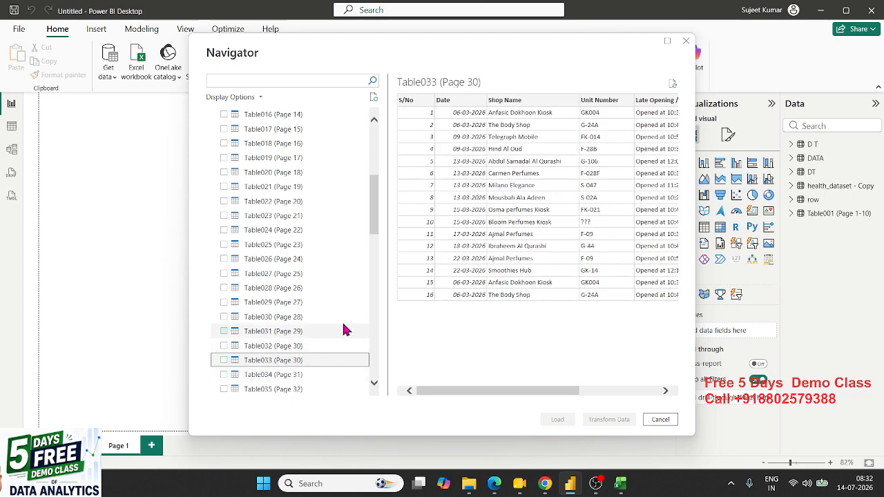
click(319, 375)
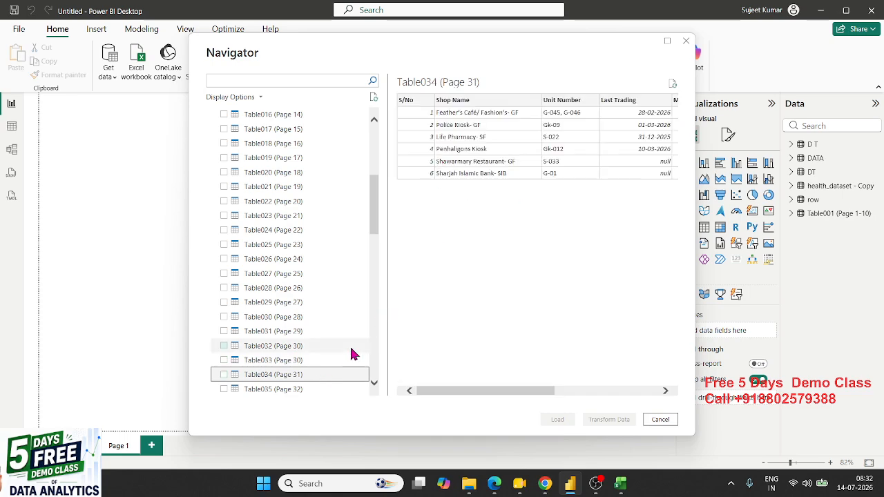
Step: Recheck Table031 (Page 29) and Table032 (Page 30), and preview Table030 (Page 28) back through Table027 (Page 25)
click(308, 333)
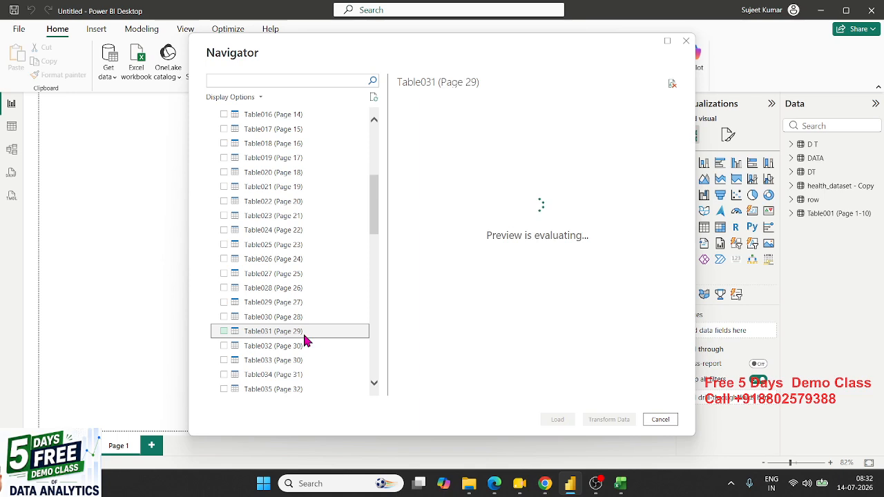
click(307, 346)
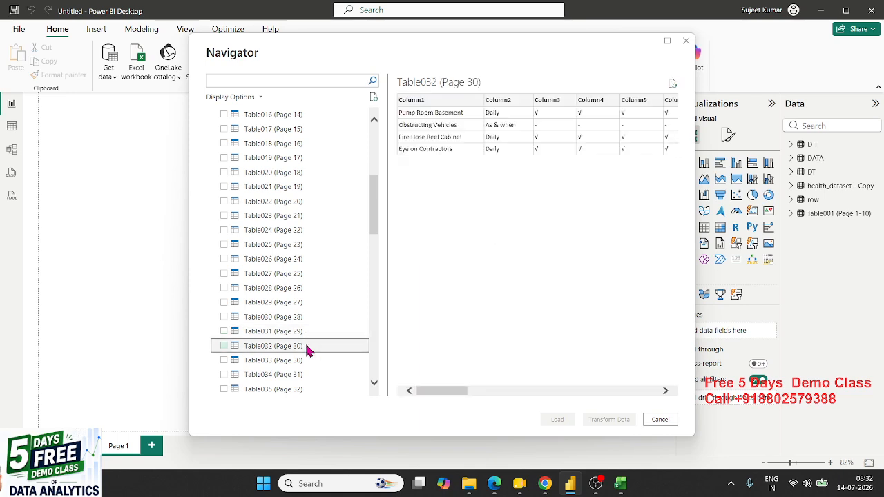
click(312, 318)
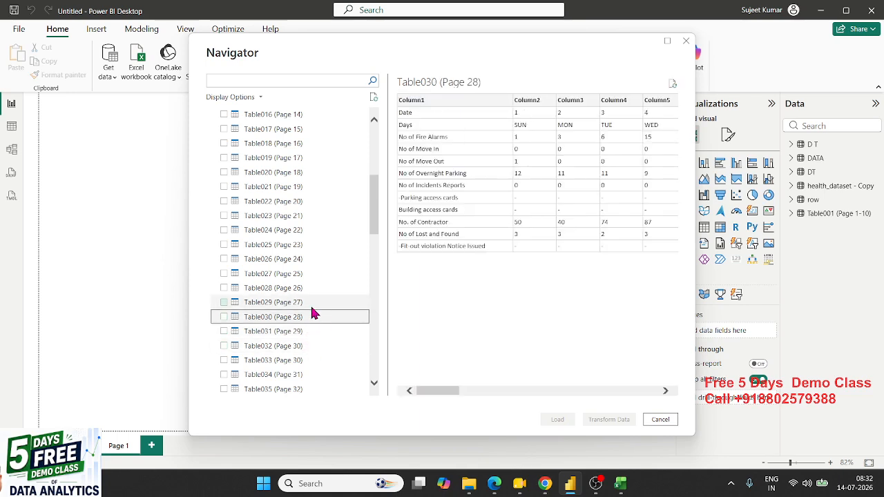
click(312, 302)
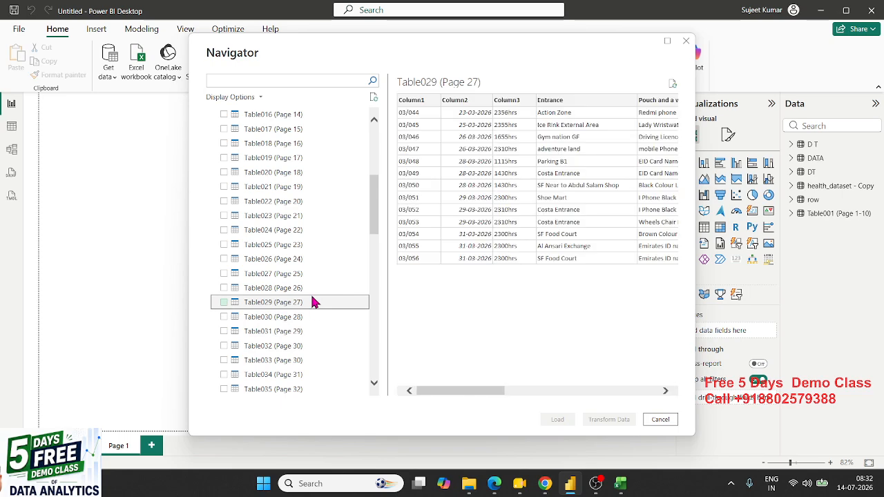
click(310, 290)
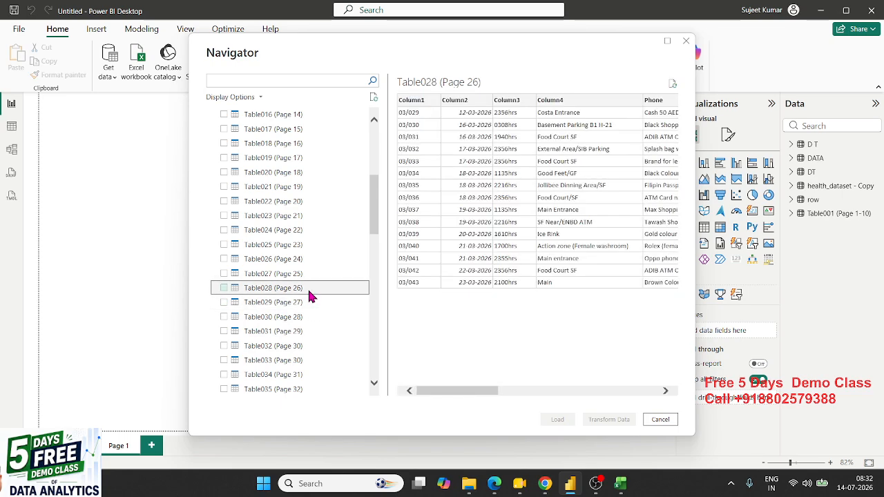
key(Up)
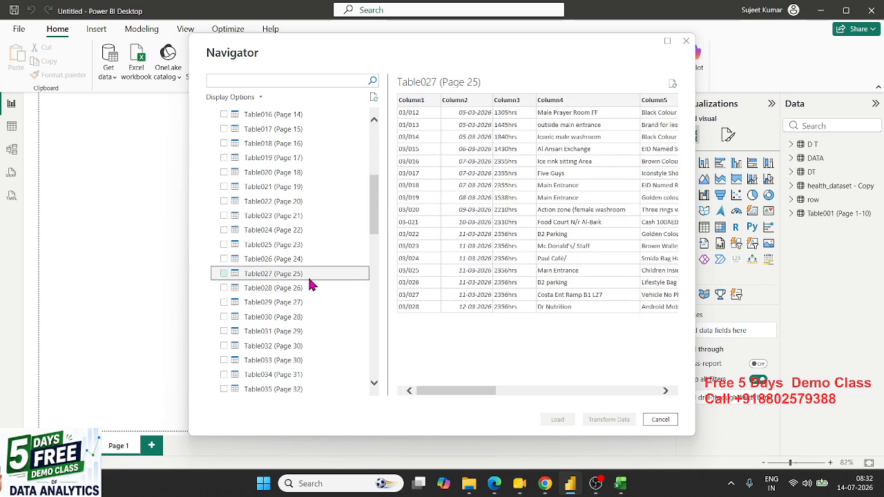
Step: Preview Table026 (Page 24) from the PDF and close the Navigator without loading any table
click(305, 259)
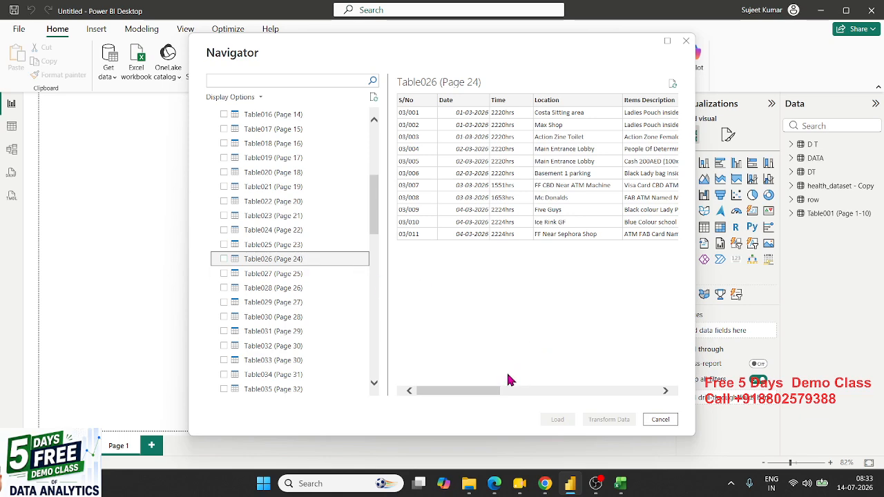
drag(495, 387, 444, 379)
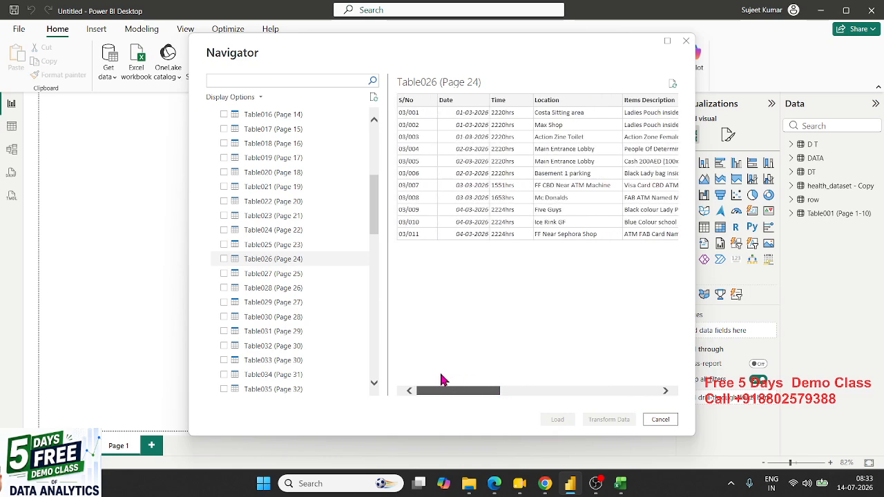
click(661, 420)
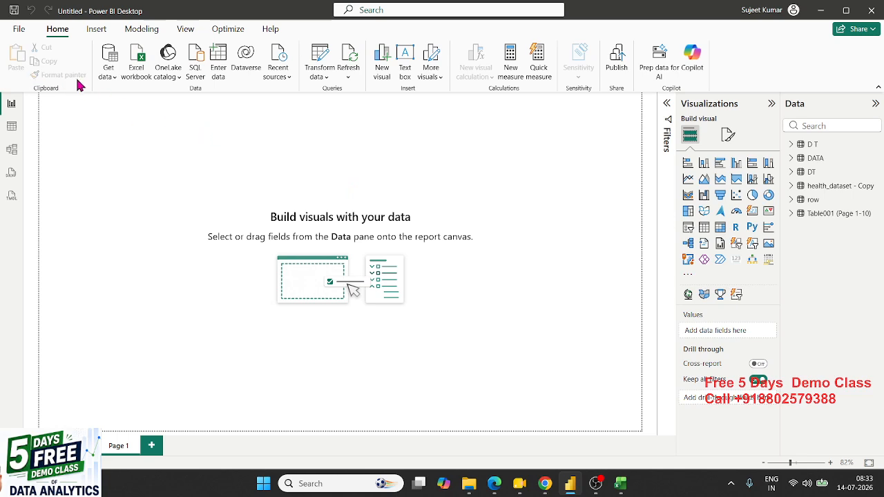
Step: Open the full Get Data connector list and show the File sources, including PDF
click(92, 36)
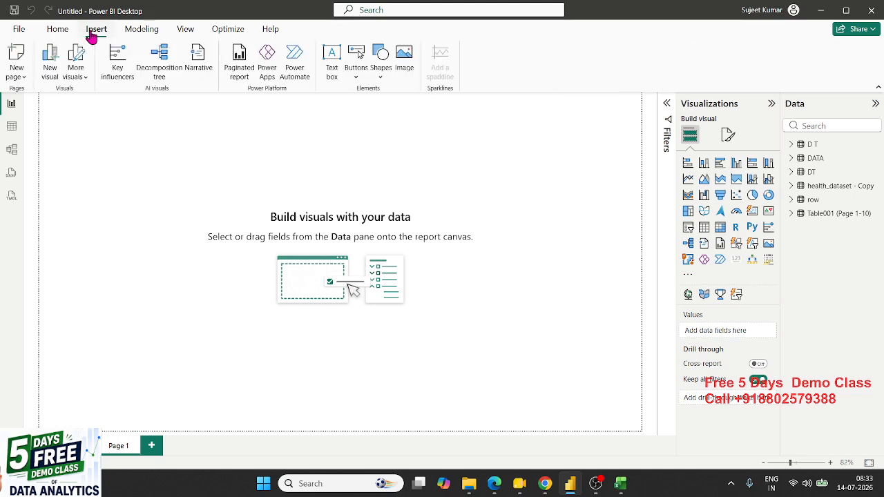
click(66, 31)
click(113, 83)
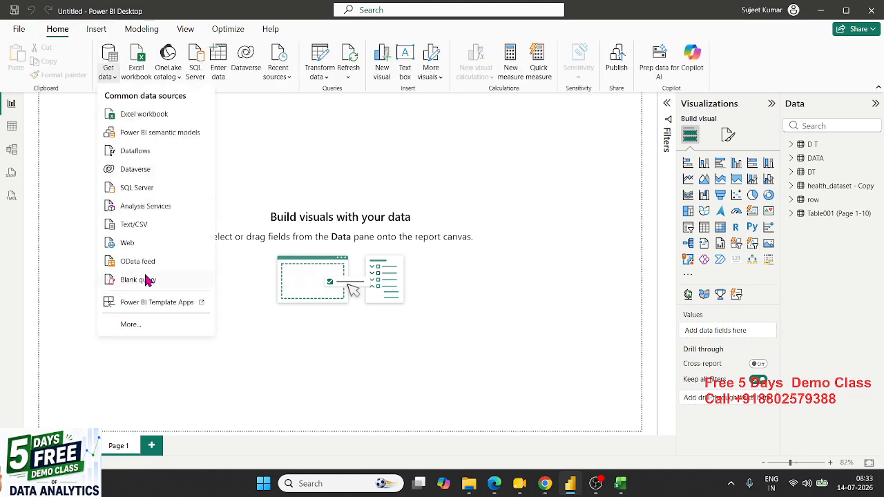
click(139, 325)
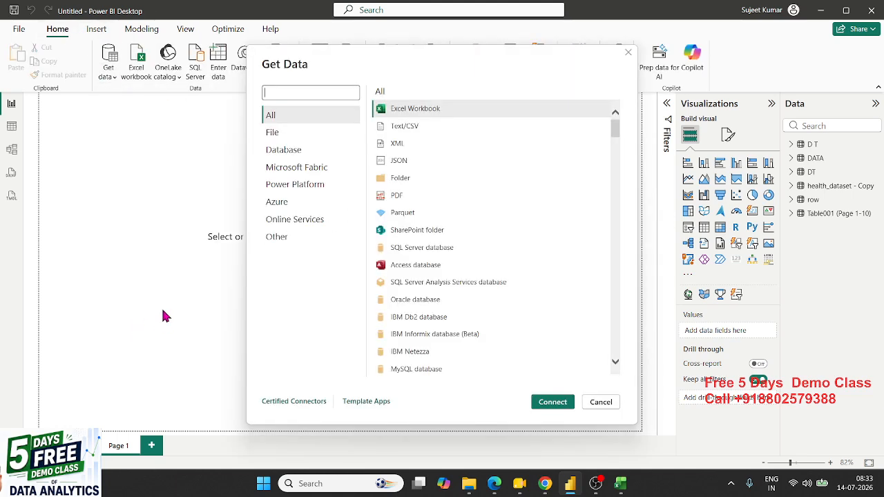
click(272, 132)
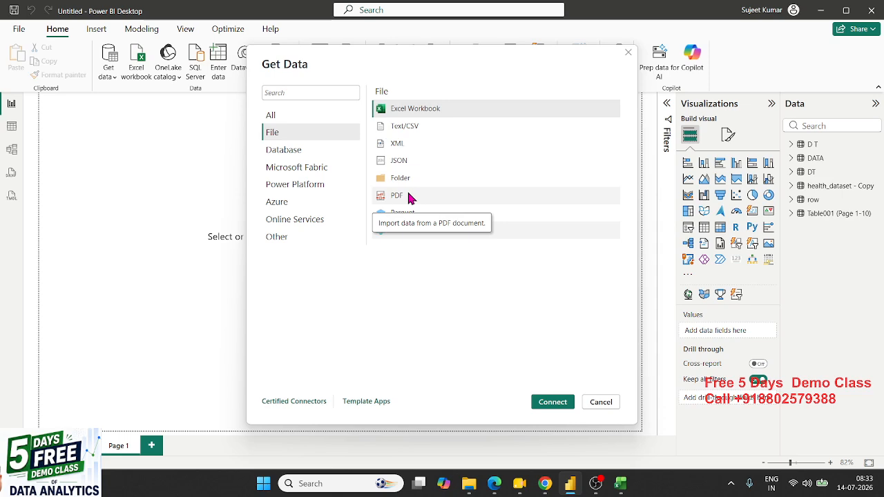
Step: Review the Database, Online Services and Other connector categories, and return to the Database connectors
click(312, 159)
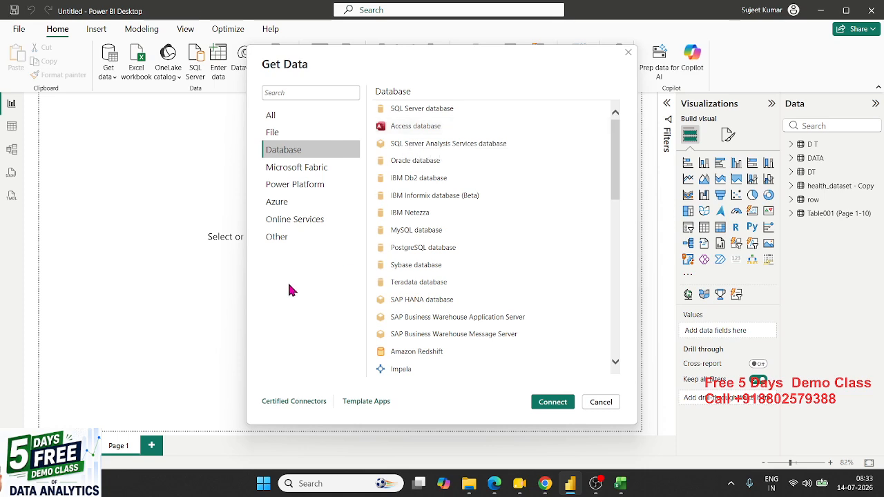
click(278, 240)
click(286, 227)
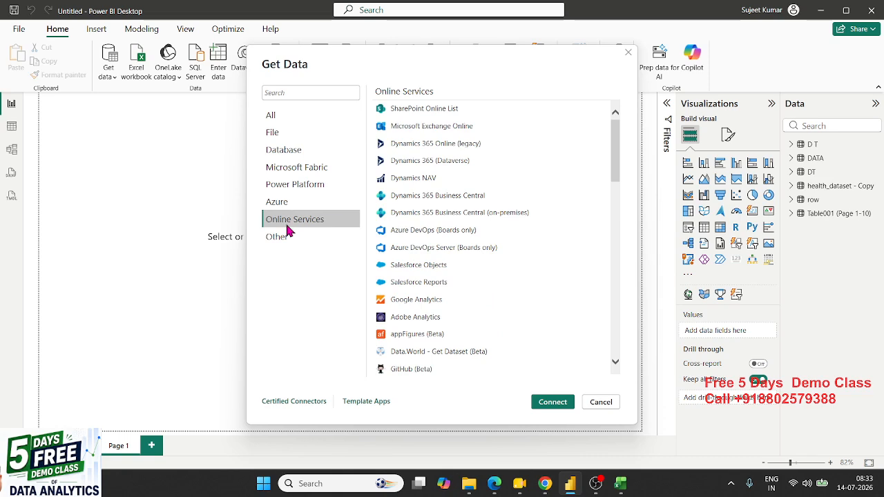
click(290, 237)
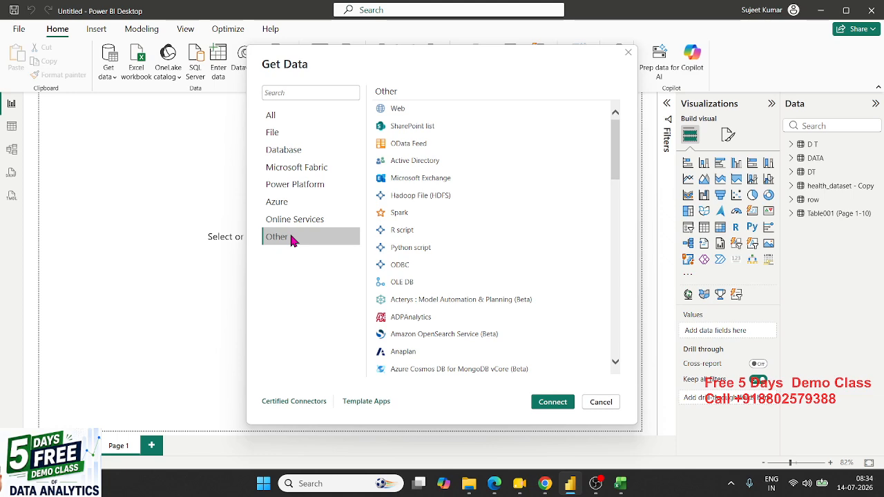
click(292, 155)
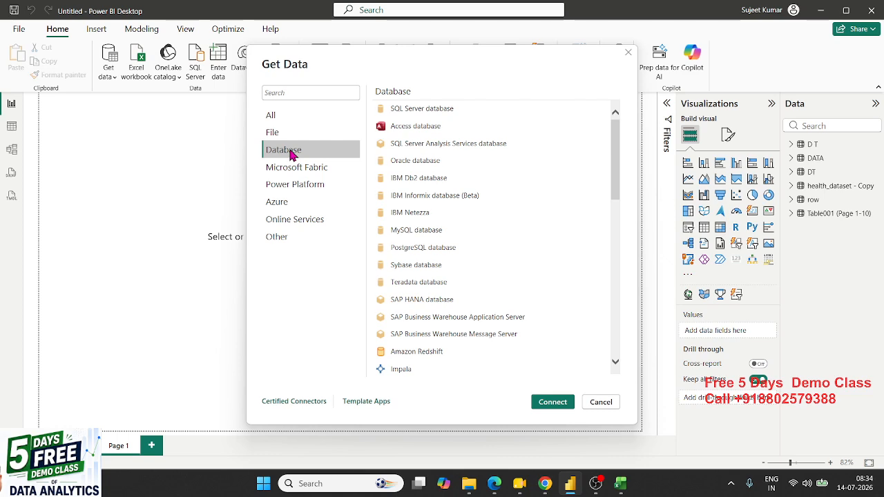